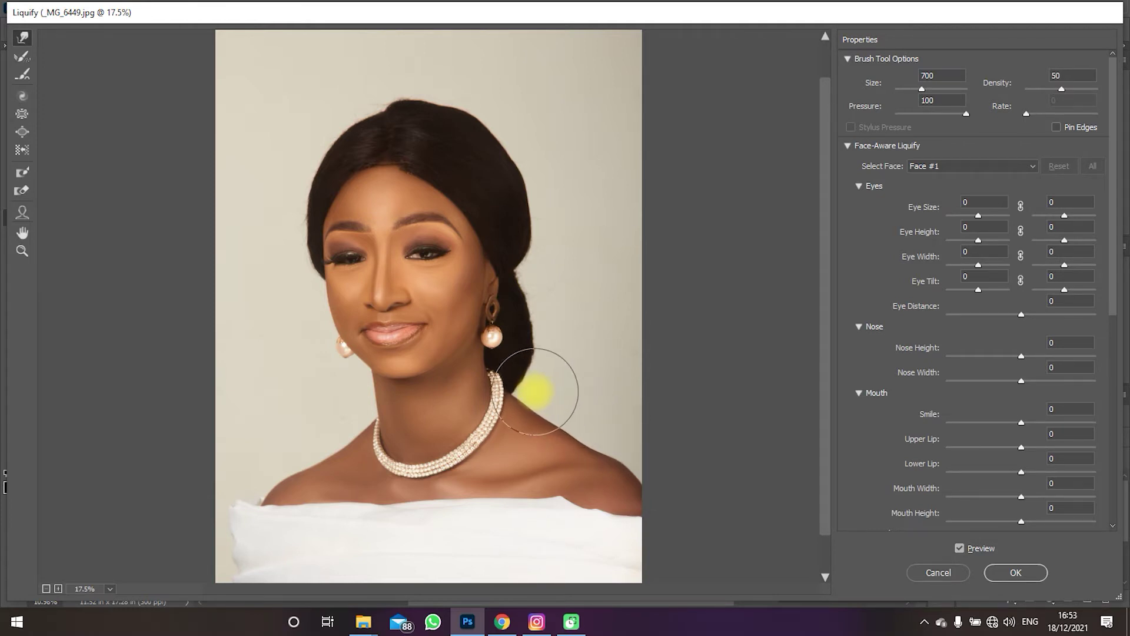
Step: Reshape the shoulder line below the hair bun with Forward Warp strokes, using brush sizes 700 and 600
drag(543, 393, 575, 417)
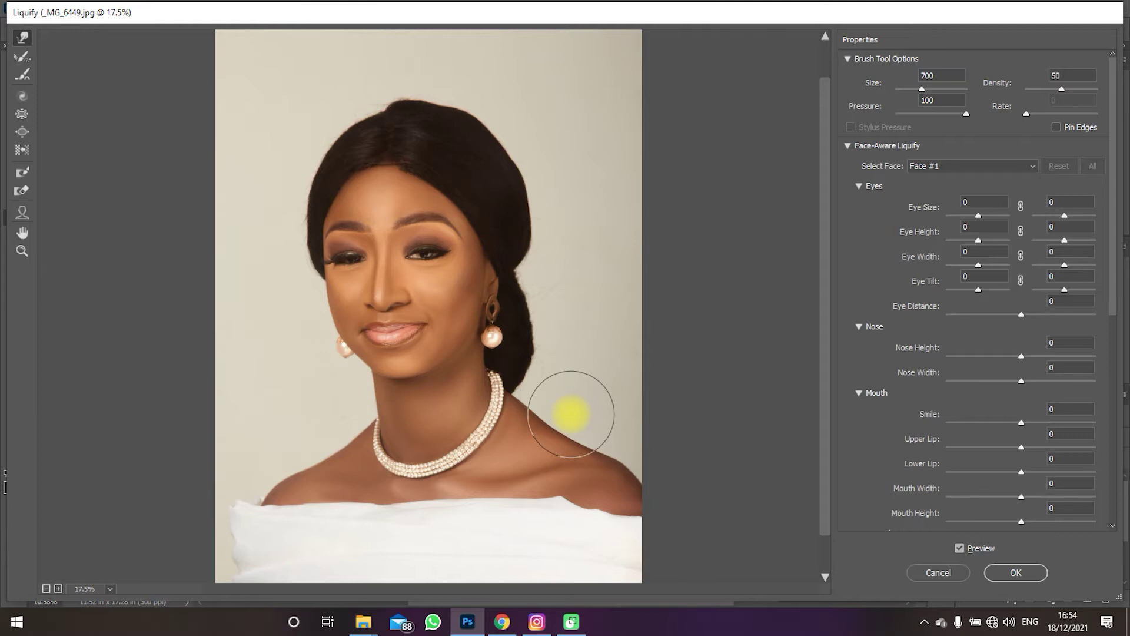
key(bracketleft)
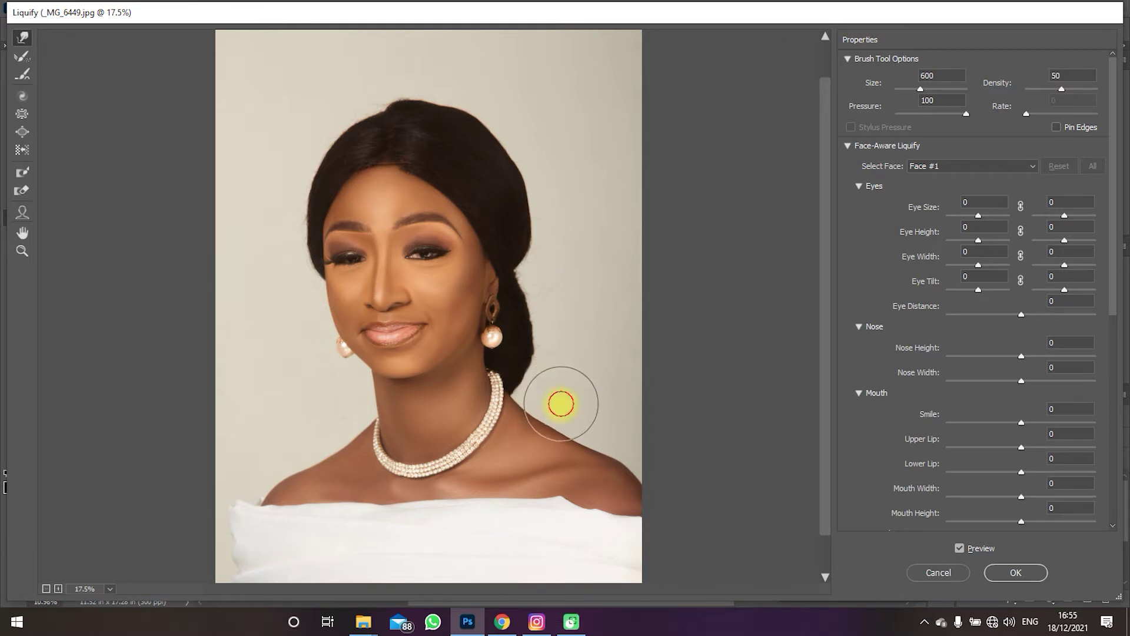
drag(559, 404, 569, 405)
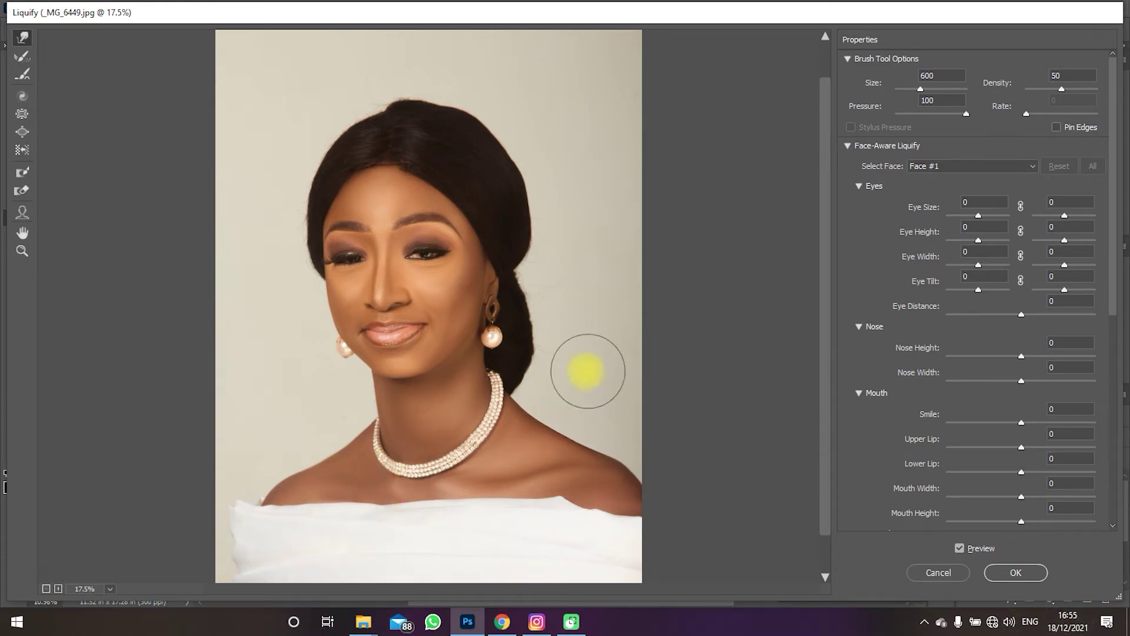
scroll(479, 404, up, 4)
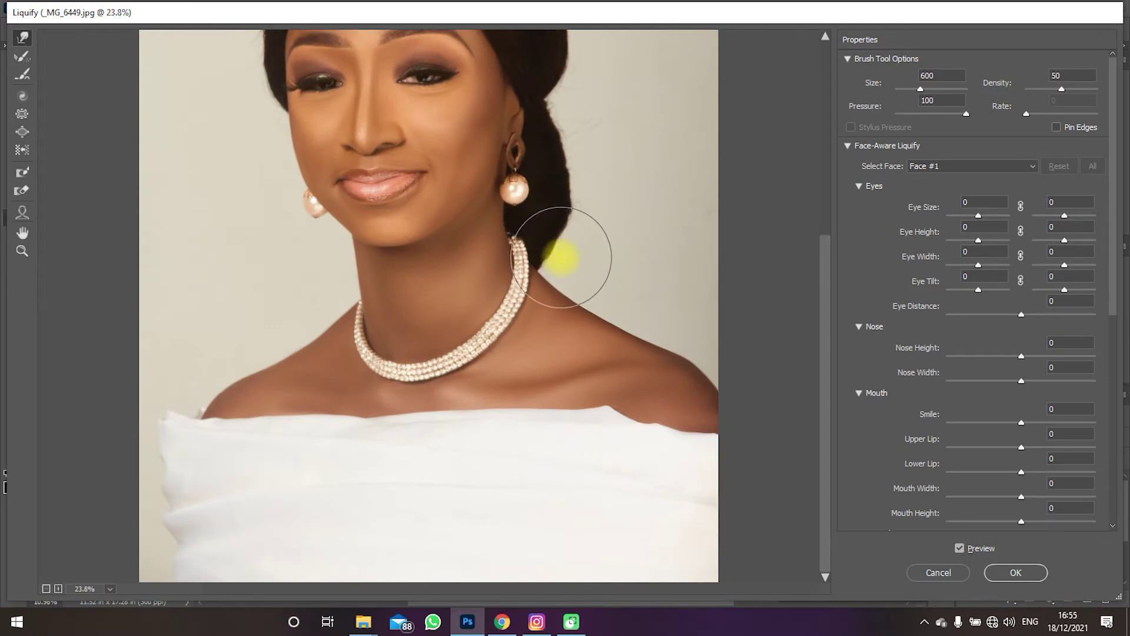
click(628, 289)
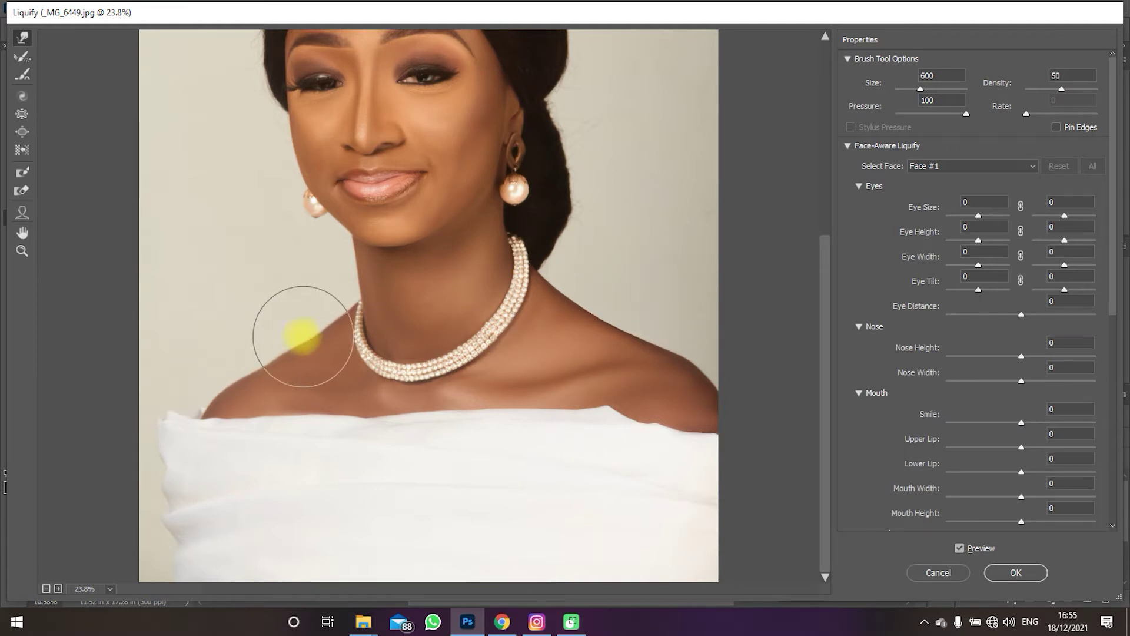
Step: Smooth the slope of the subject's right shoulder with small warp strokes, reduce the brush size to 300, and apply Liquify
drag(270, 360, 268, 360)
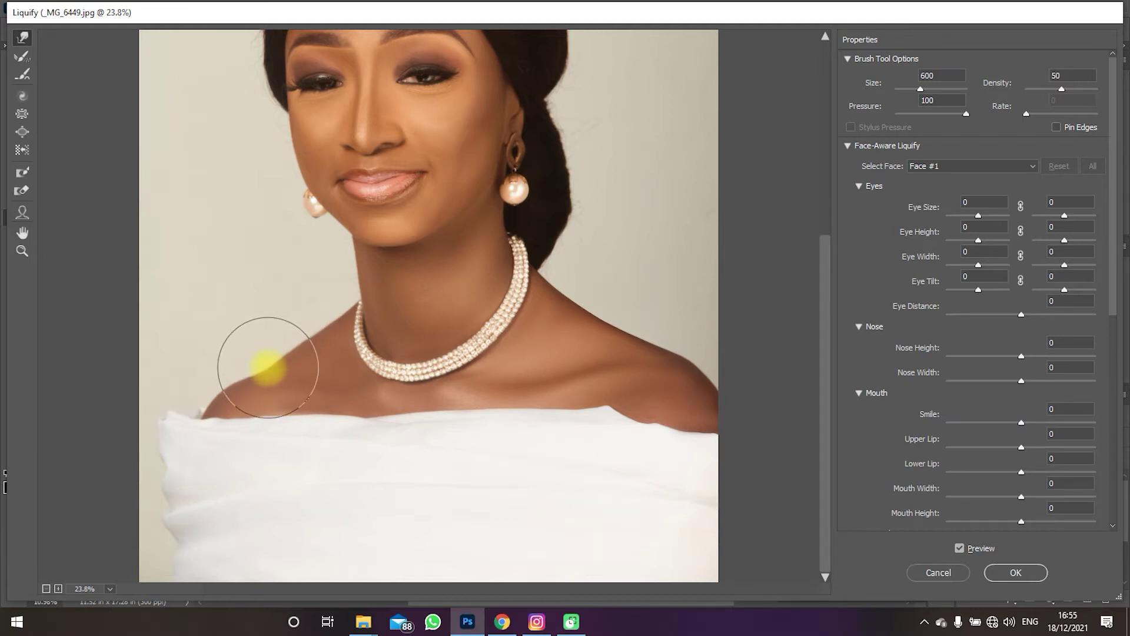
drag(271, 356, 267, 362)
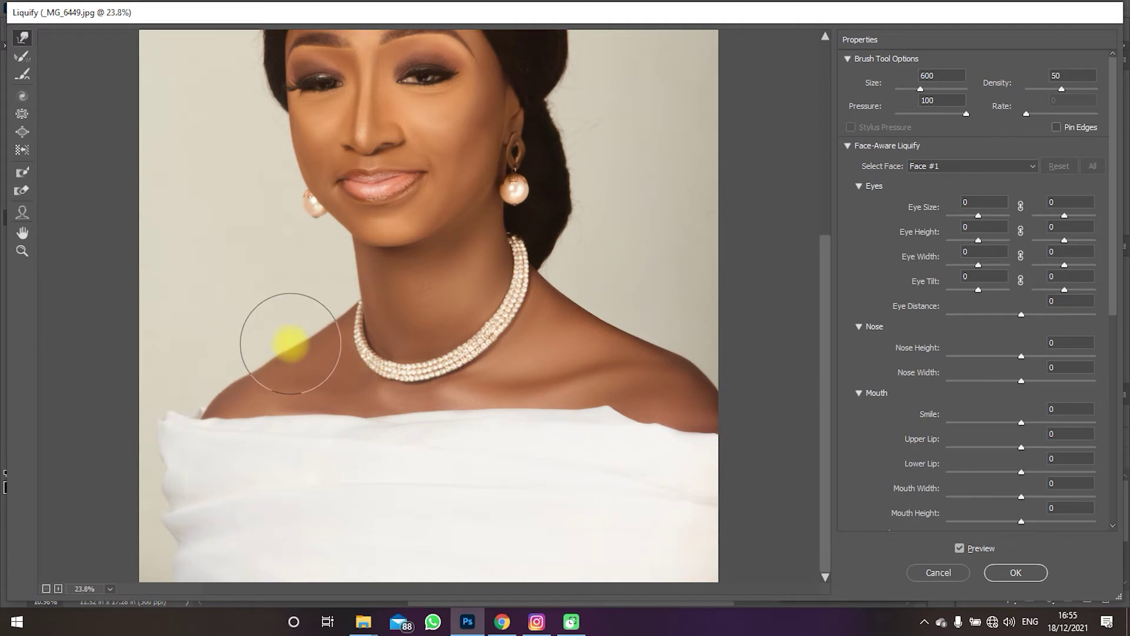
key(bracketleft)
key(bracketleft)
key(bracketleft)
key(bracketleft)
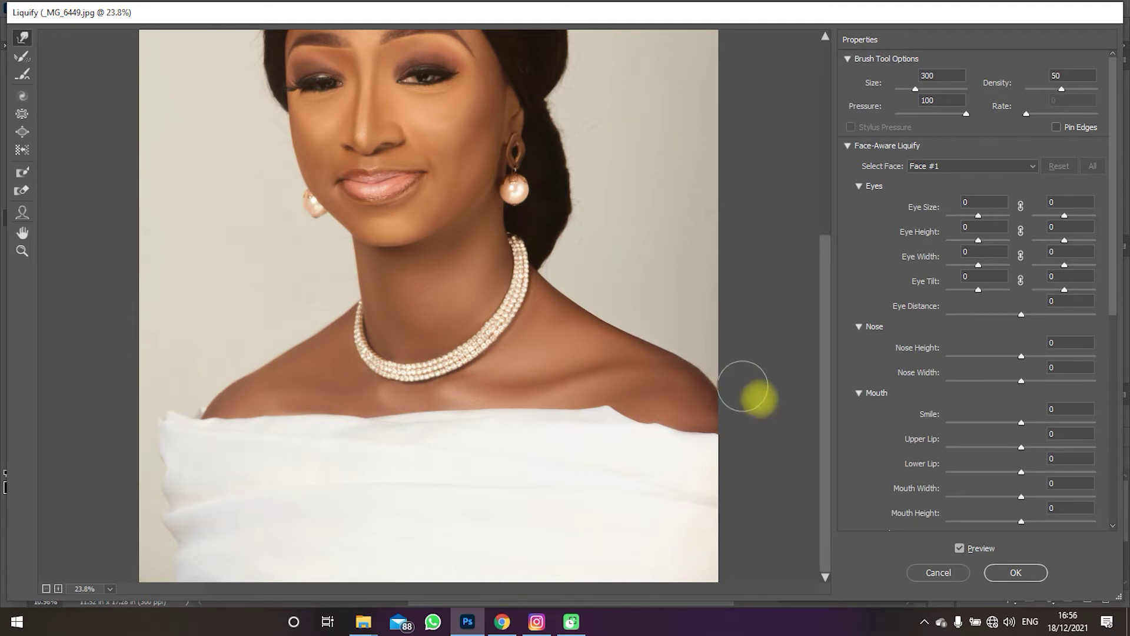
scroll(429, 298, down, 3)
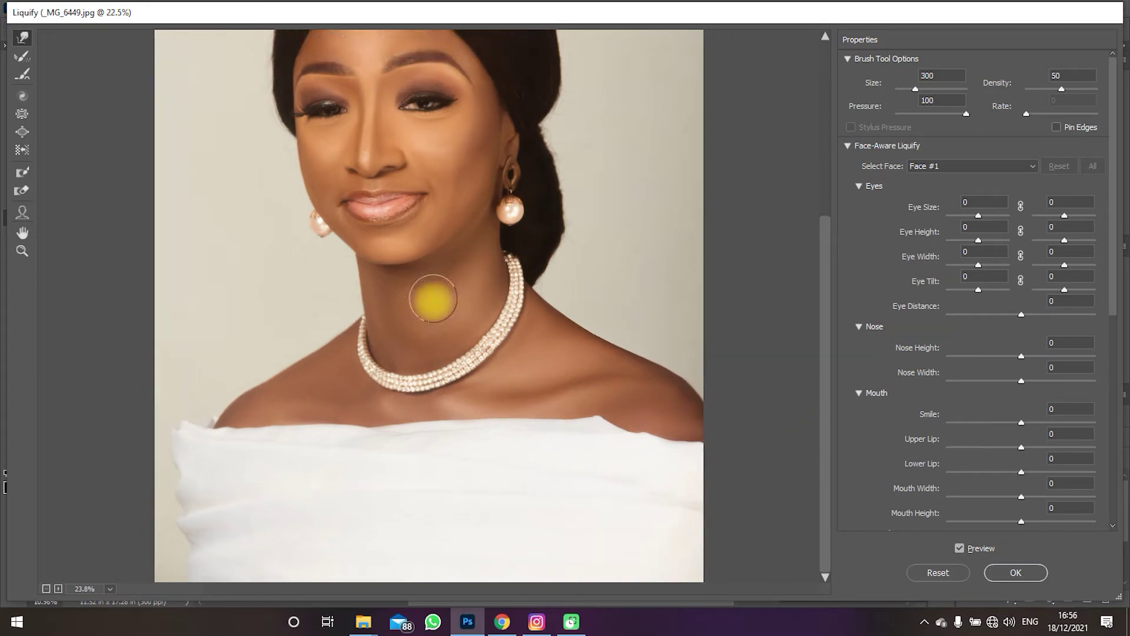
click(1009, 570)
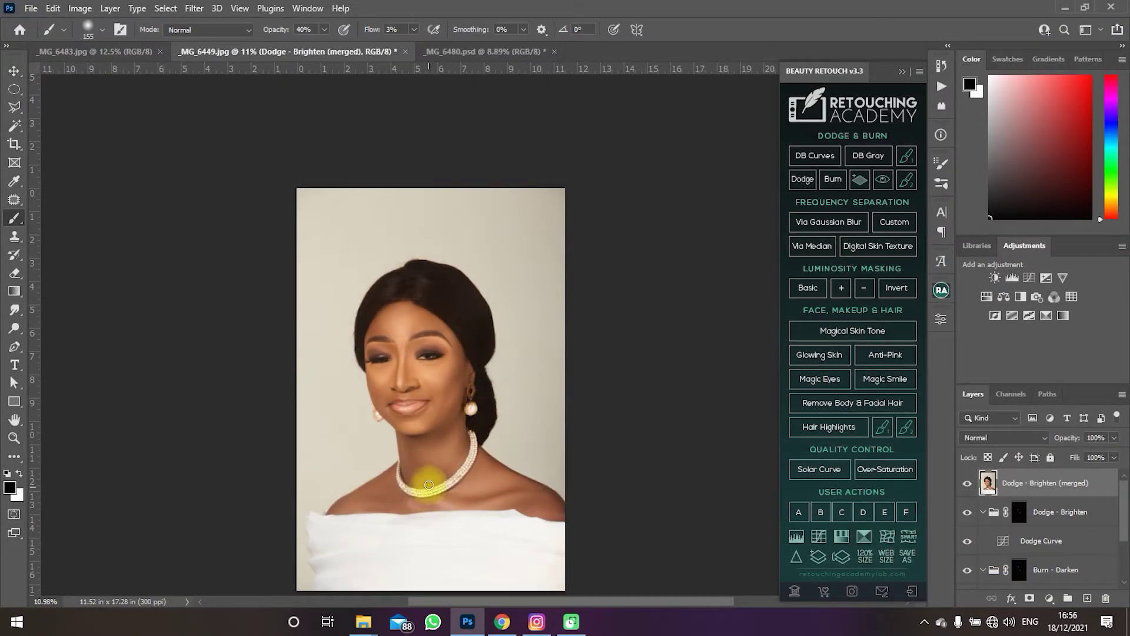
Step: Select the subject's left eye with the Lasso tool at 15 px feather and copy it to a new layer
scroll(415, 385, up, 5)
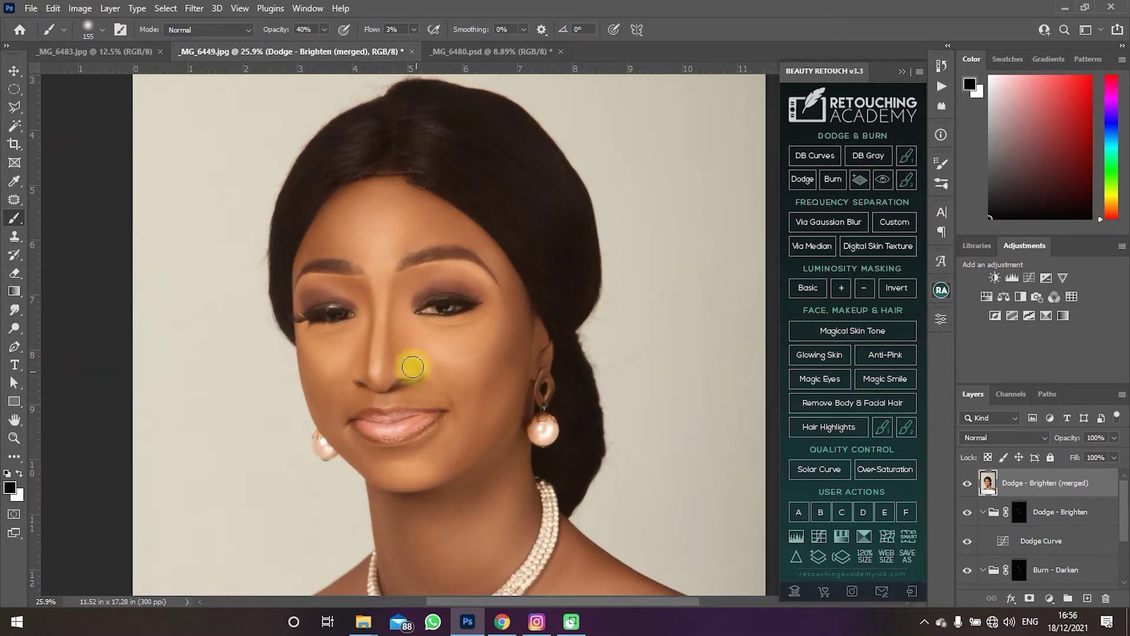
scroll(358, 334, up, 2)
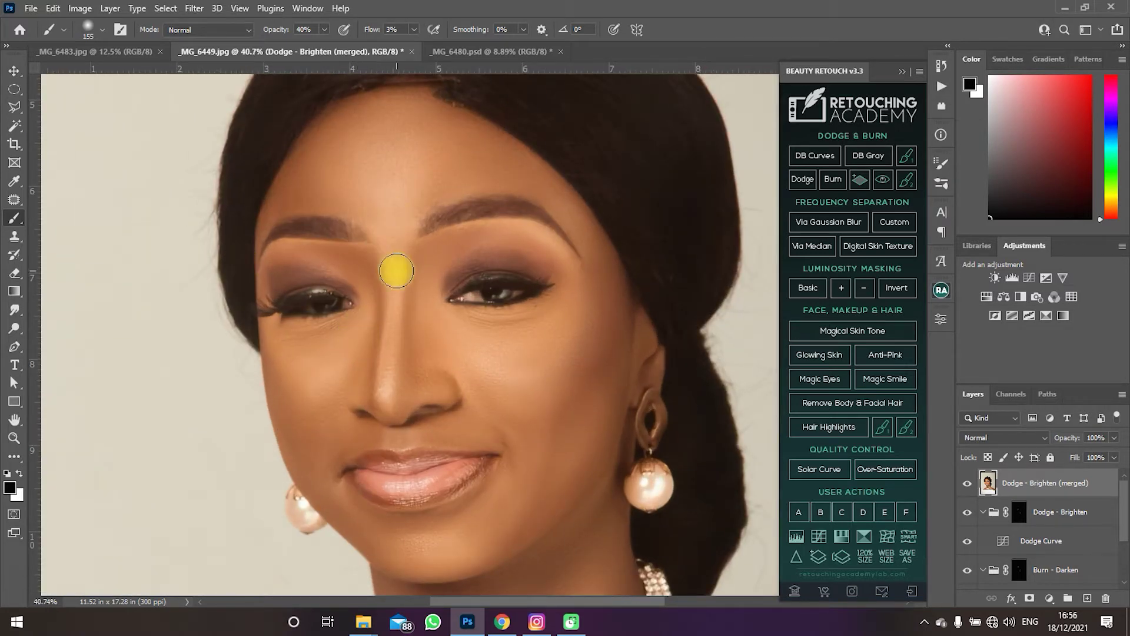
scroll(441, 273, down, 3)
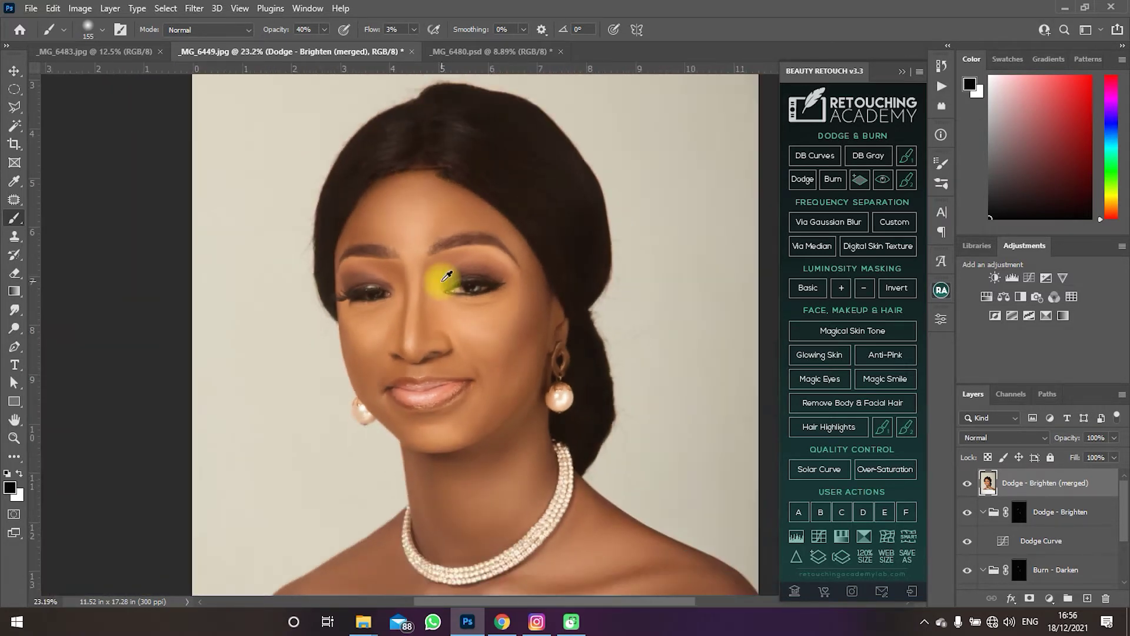
click(11, 111)
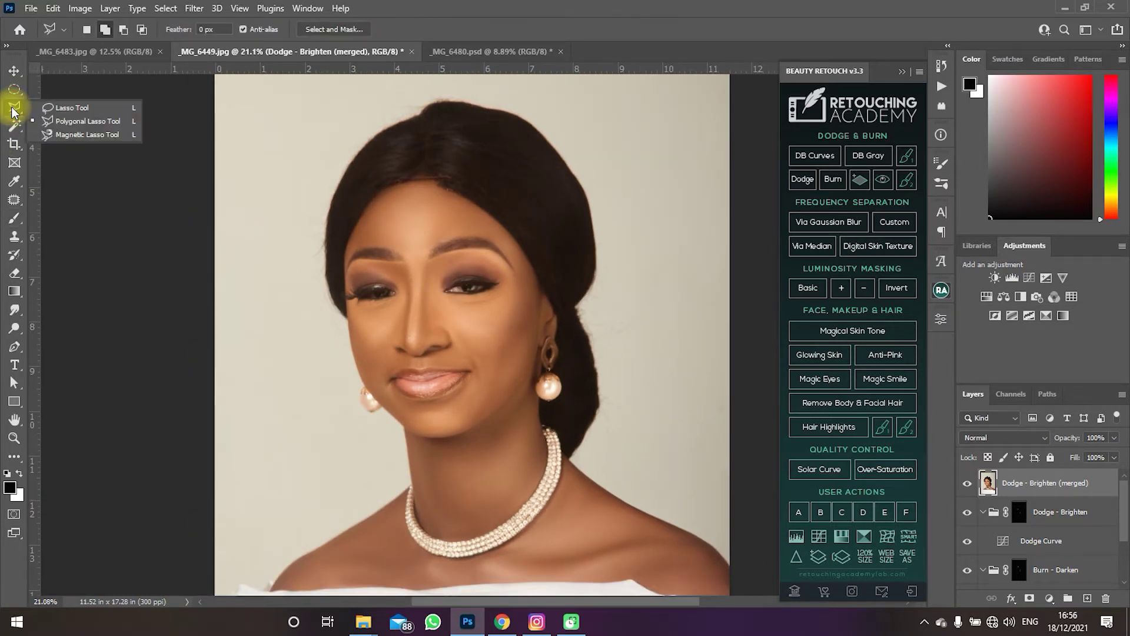
click(59, 105)
scroll(506, 309, up, 3)
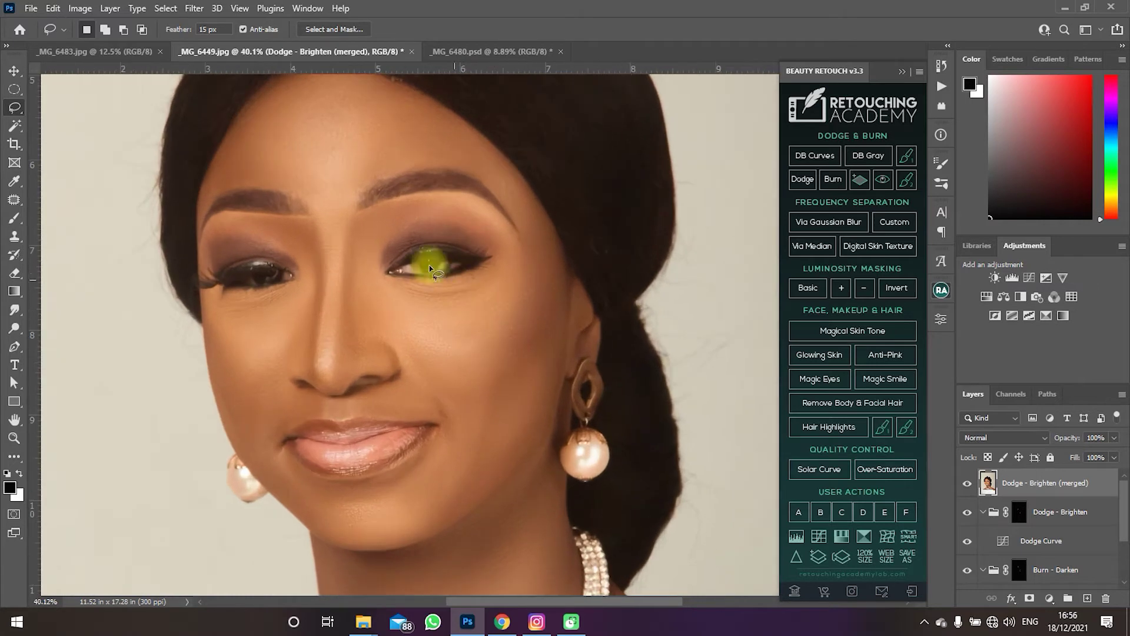
mouse_move(405, 210)
mouse_down()
mouse_move(368, 250)
mouse_move(380, 286)
mouse_move(458, 309)
mouse_move(504, 270)
mouse_move(472, 219)
mouse_move(412, 210)
mouse_up()
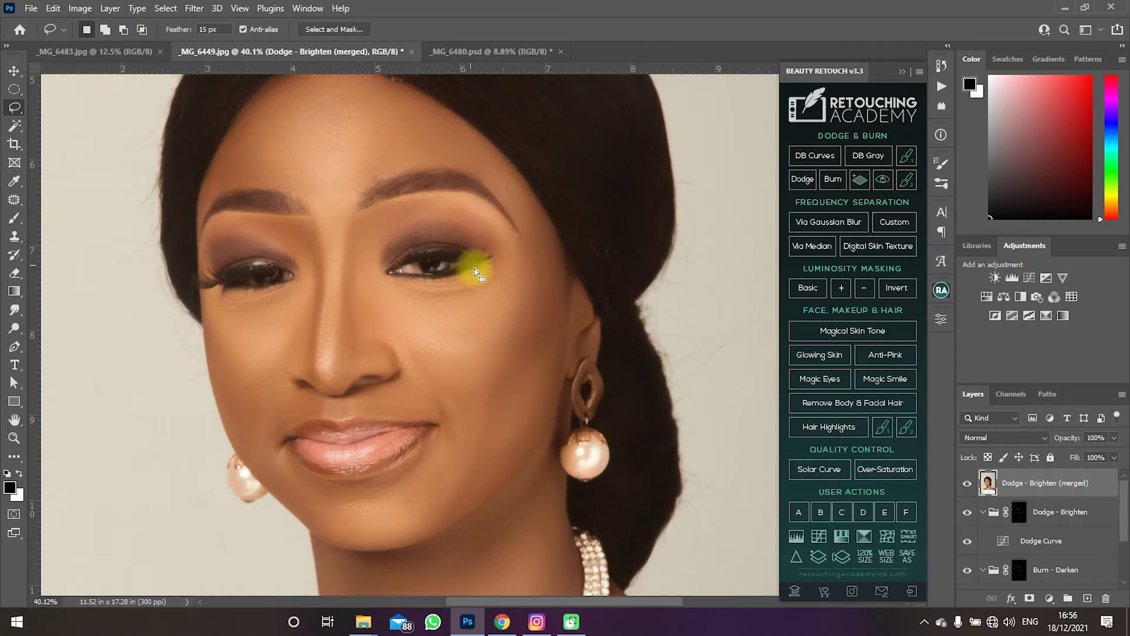
key(ctrl+j)
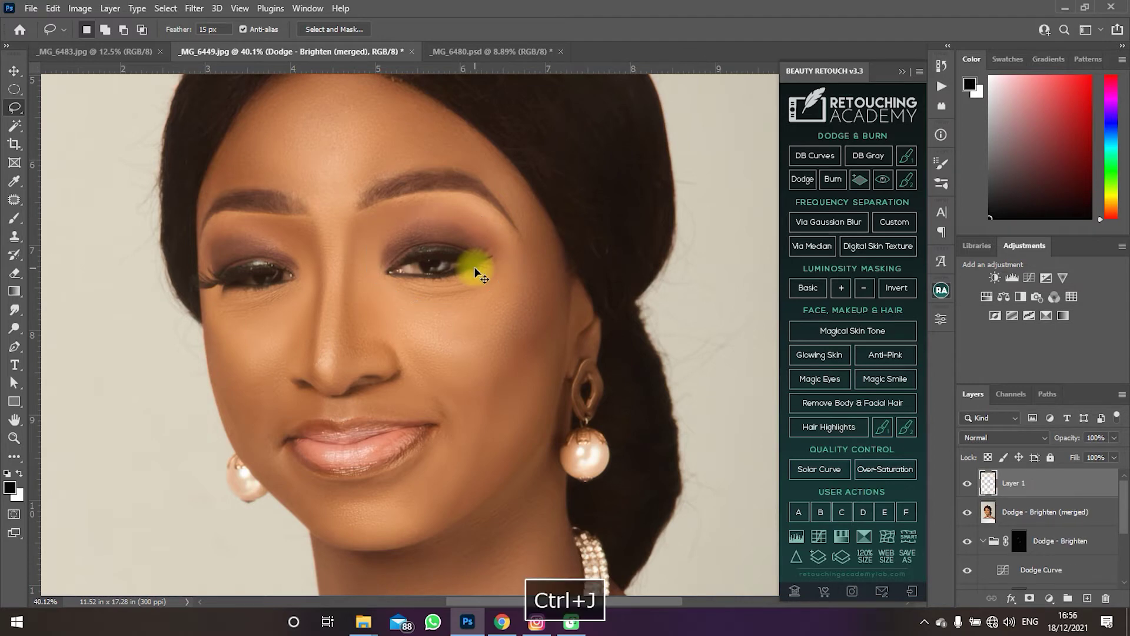
Step: Flip the copied eye horizontally and move it over the subject's right eye
click(53, 8)
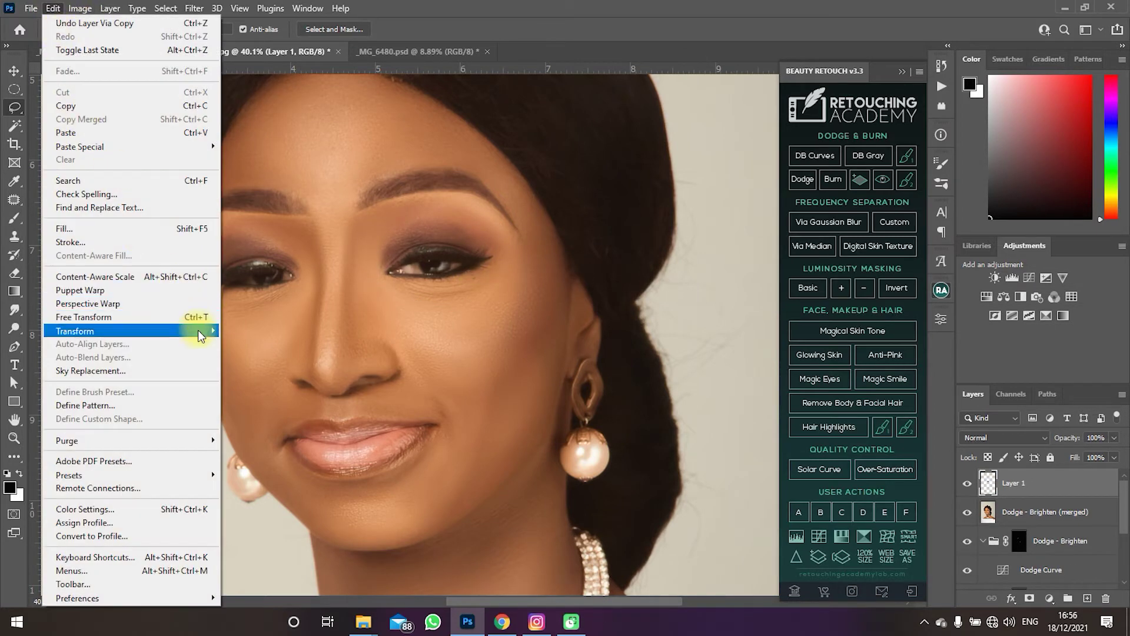
mouse_move(200, 329)
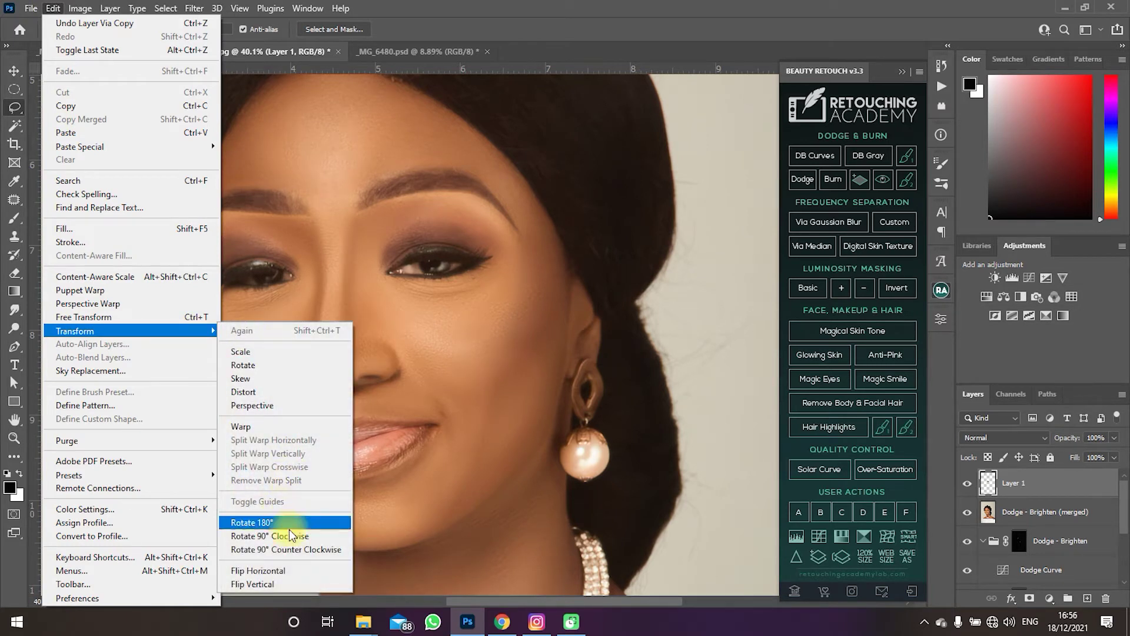
click(291, 572)
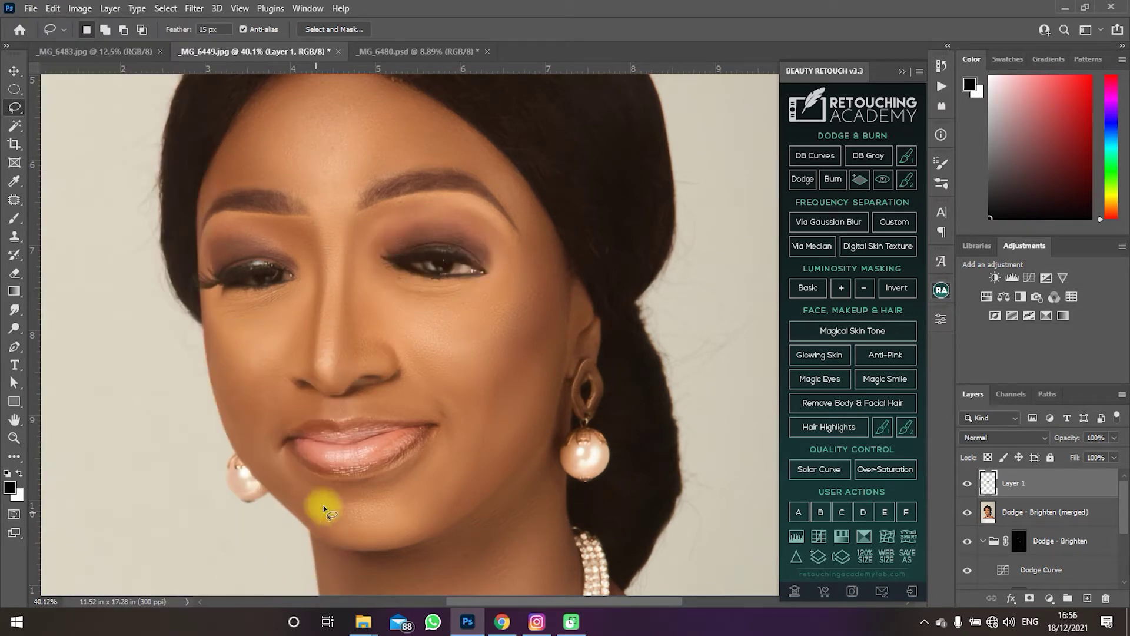
key(v)
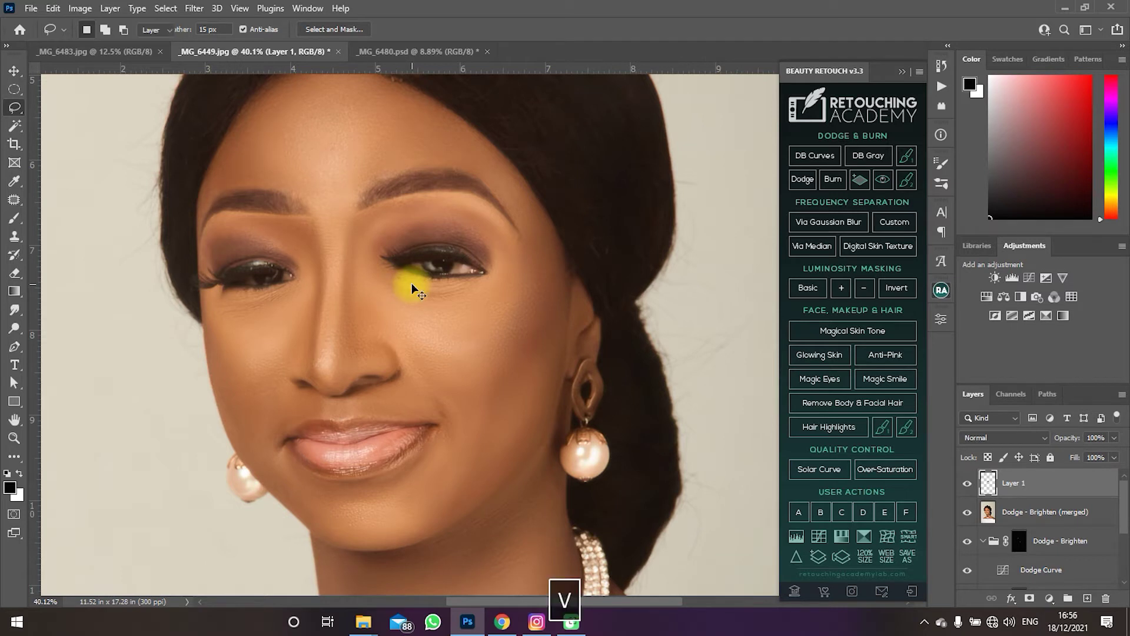
drag(425, 264, 248, 288)
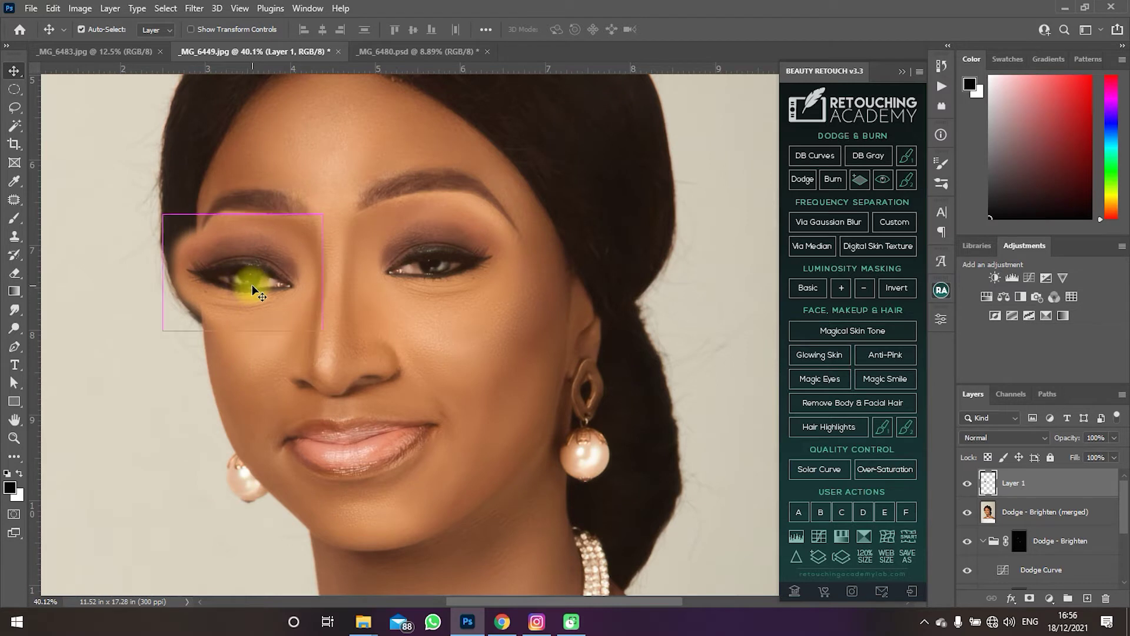
Step: Scale the flipped eye proportionally to about 81% and reposition it over the subject's right eye
key(ctrl+t)
drag(163, 215, 186, 230)
drag(265, 277, 305, 257)
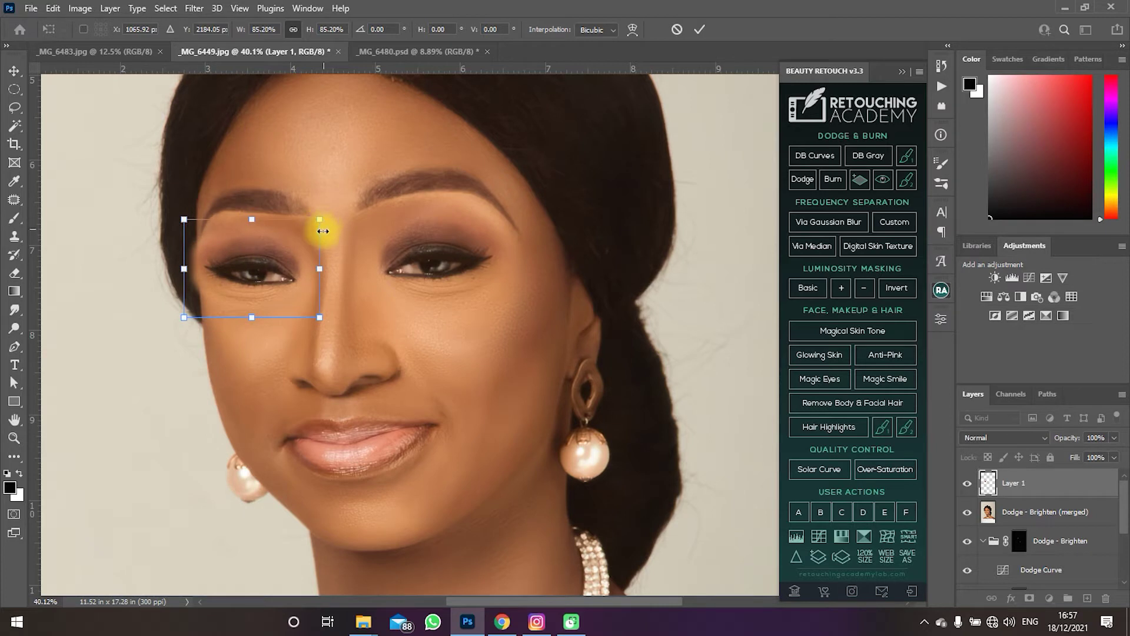
mouse_move(324, 219)
mouse_down()
mouse_move(328, 210)
mouse_move(310, 232)
mouse_move(331, 230)
mouse_move(310, 228)
mouse_move(321, 225)
mouse_up()
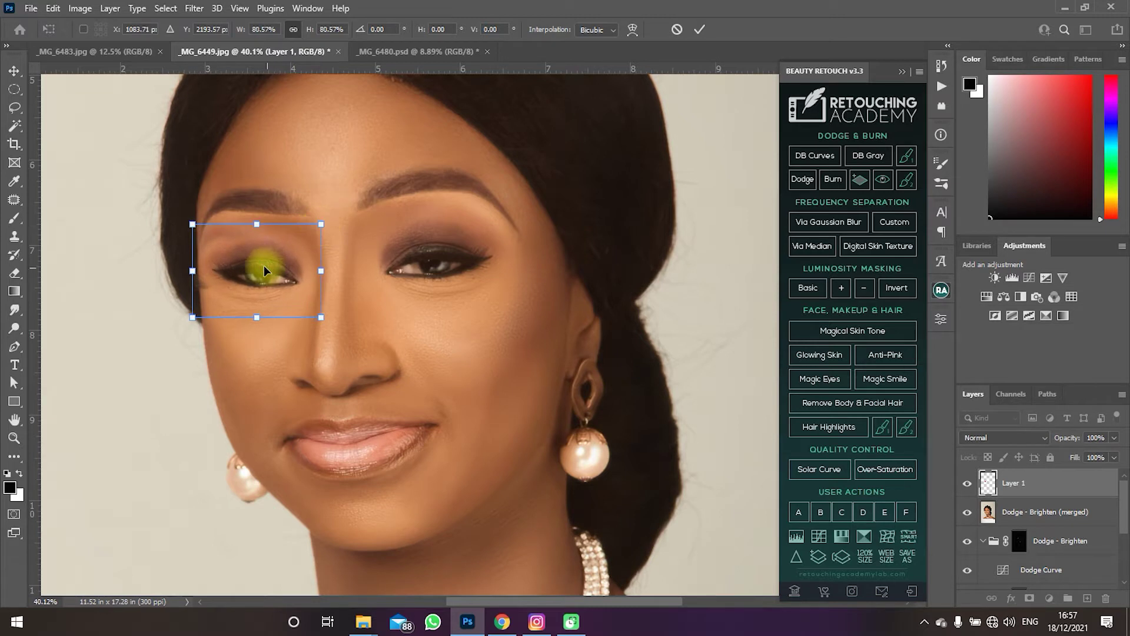
drag(264, 270, 293, 275)
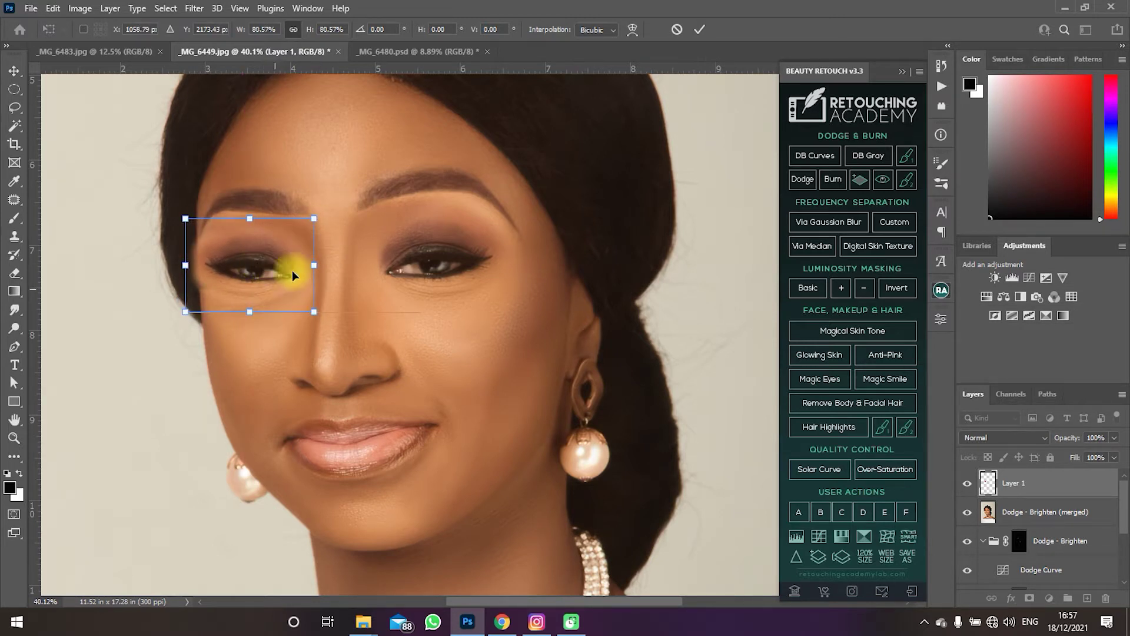
Step: Enlarge the eye copy to about 82%, rotate it to about -5.9°, and shift it over the original eye
mouse_move(328, 209)
mouse_down()
mouse_move(323, 189)
mouse_move(334, 224)
mouse_move(322, 231)
mouse_up()
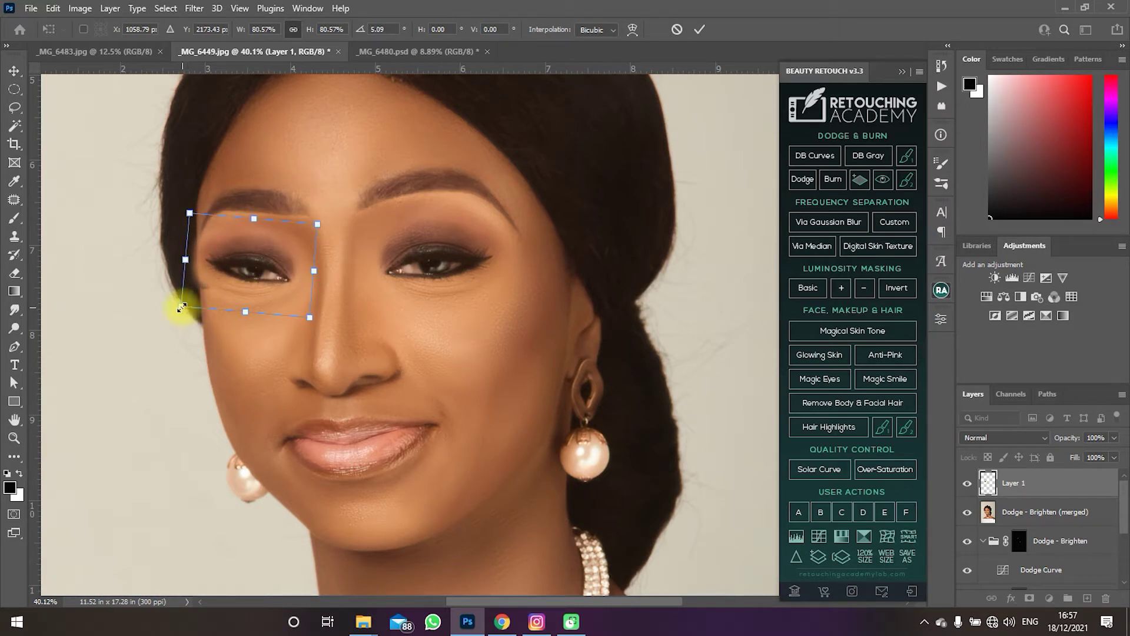
drag(183, 307, 182, 309)
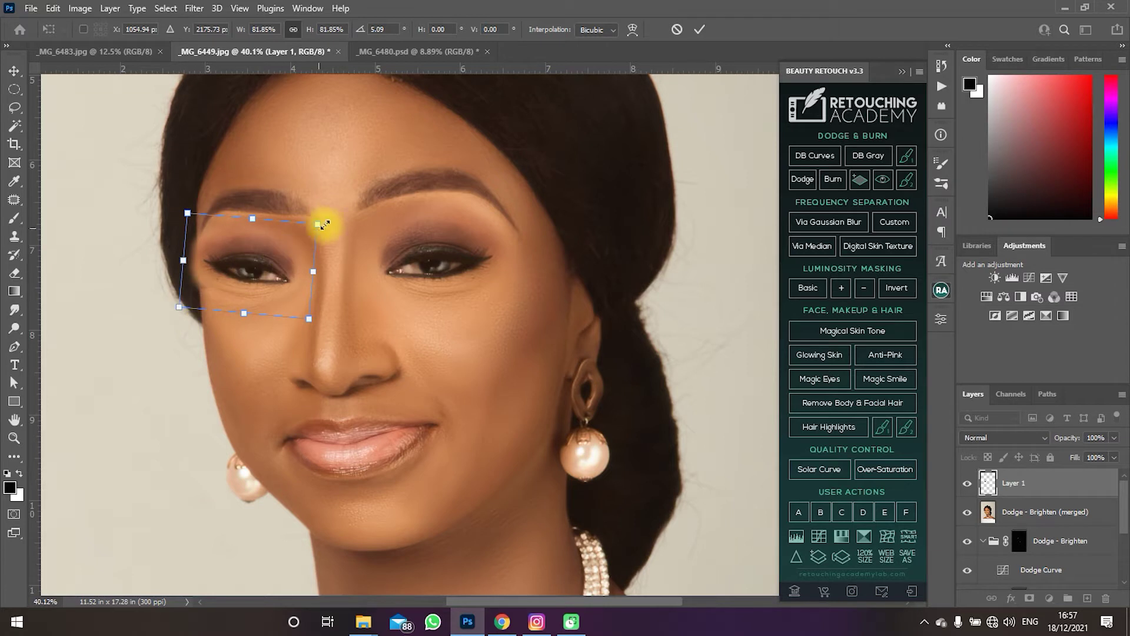
drag(323, 222, 327, 199)
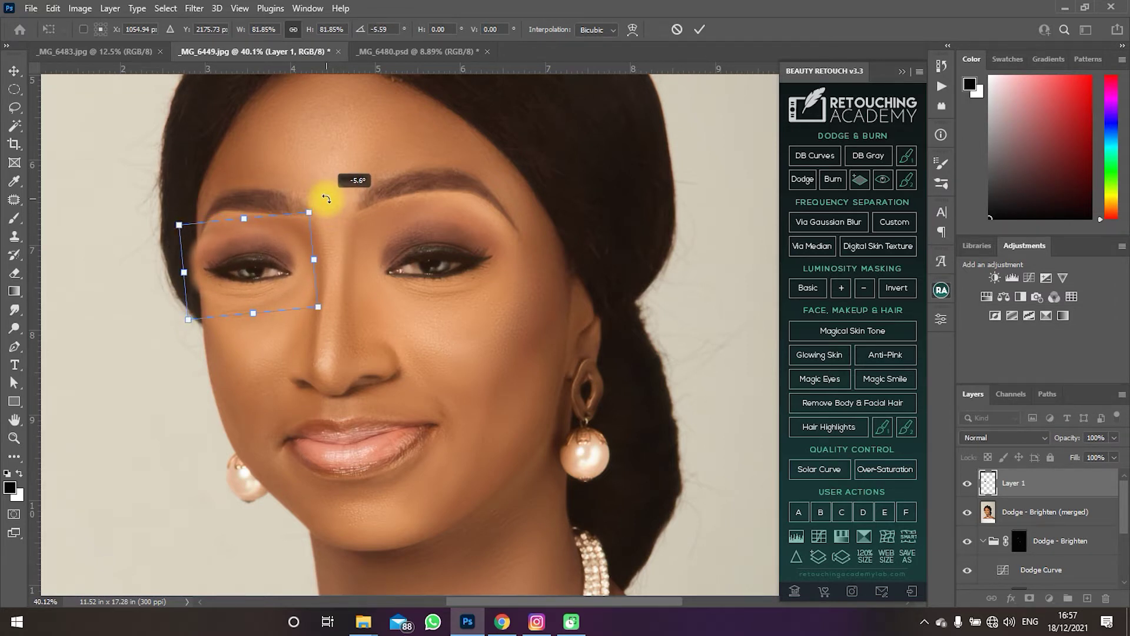
drag(327, 198, 326, 198)
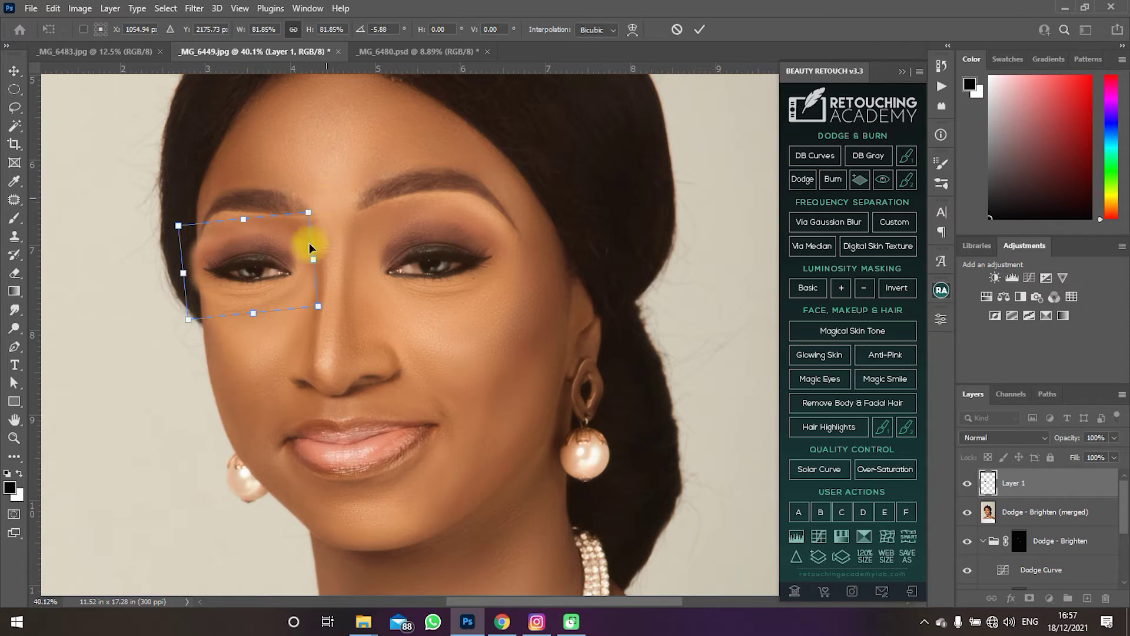
drag(290, 259, 296, 272)
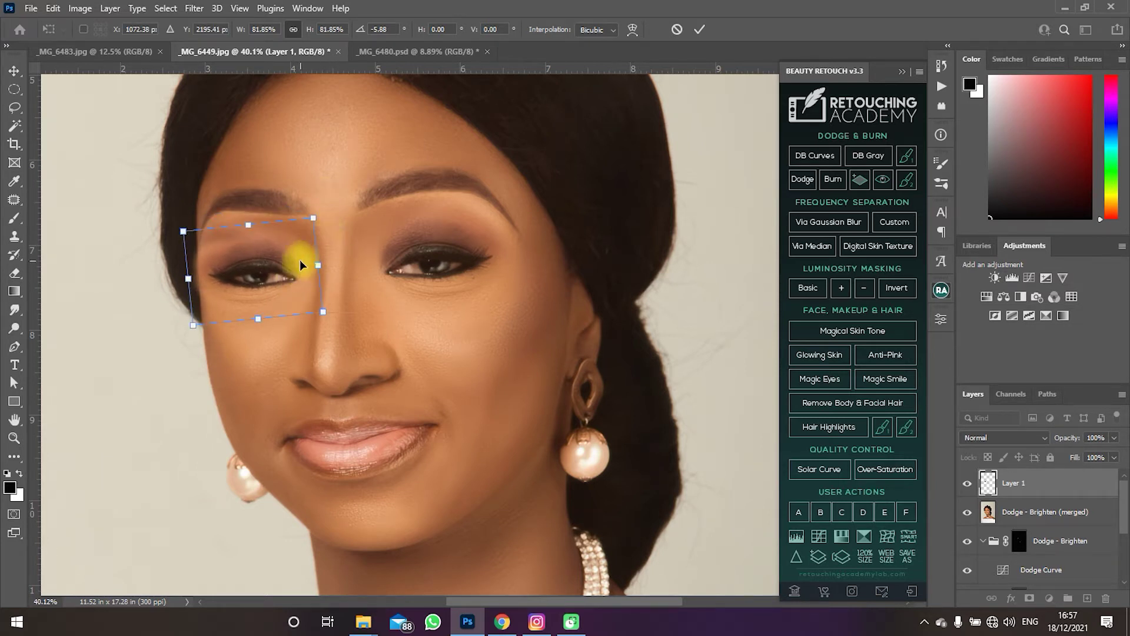
Step: Nudge the eye copy toward the nose, refine its rotation to about -7.3°, apply the transform, and hide its layer for comparison
key(Right)
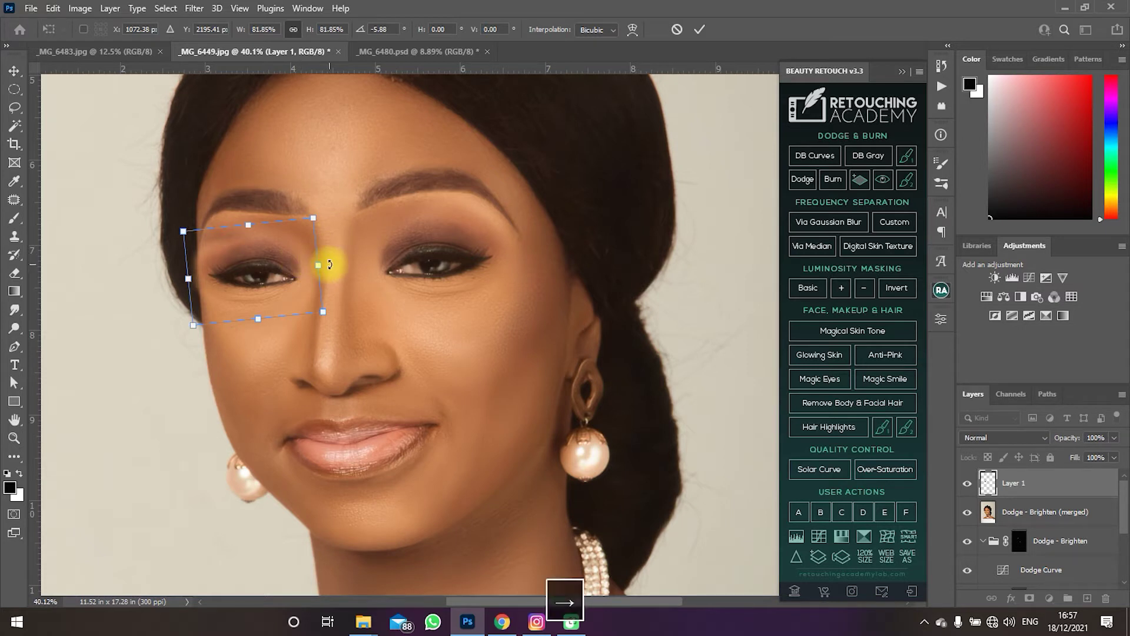
key(Right)
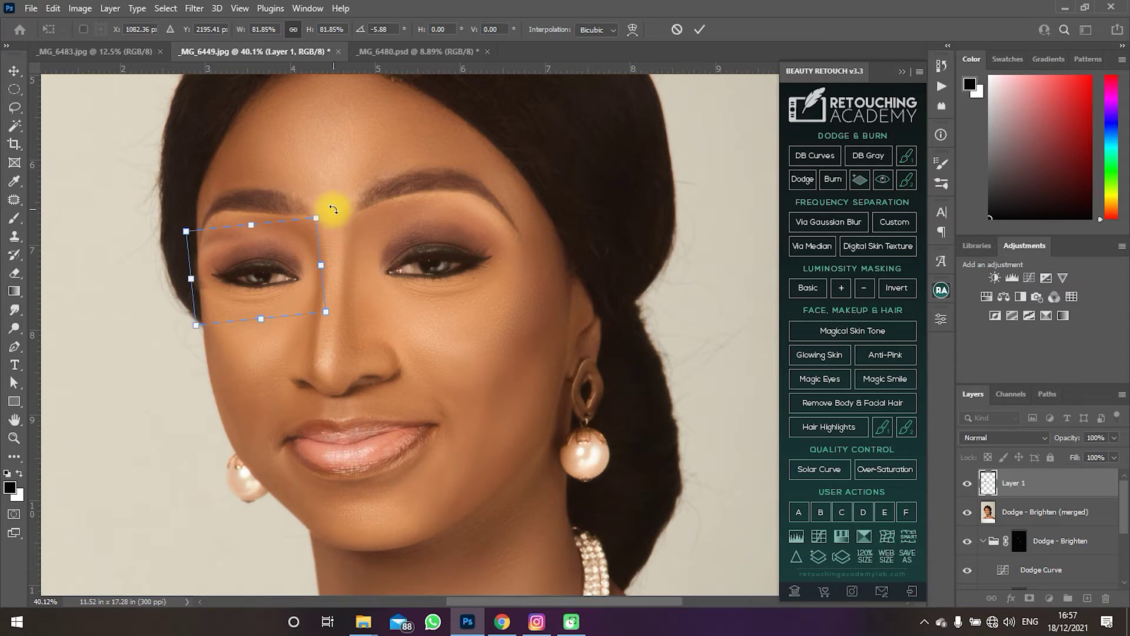
drag(332, 208, 314, 218)
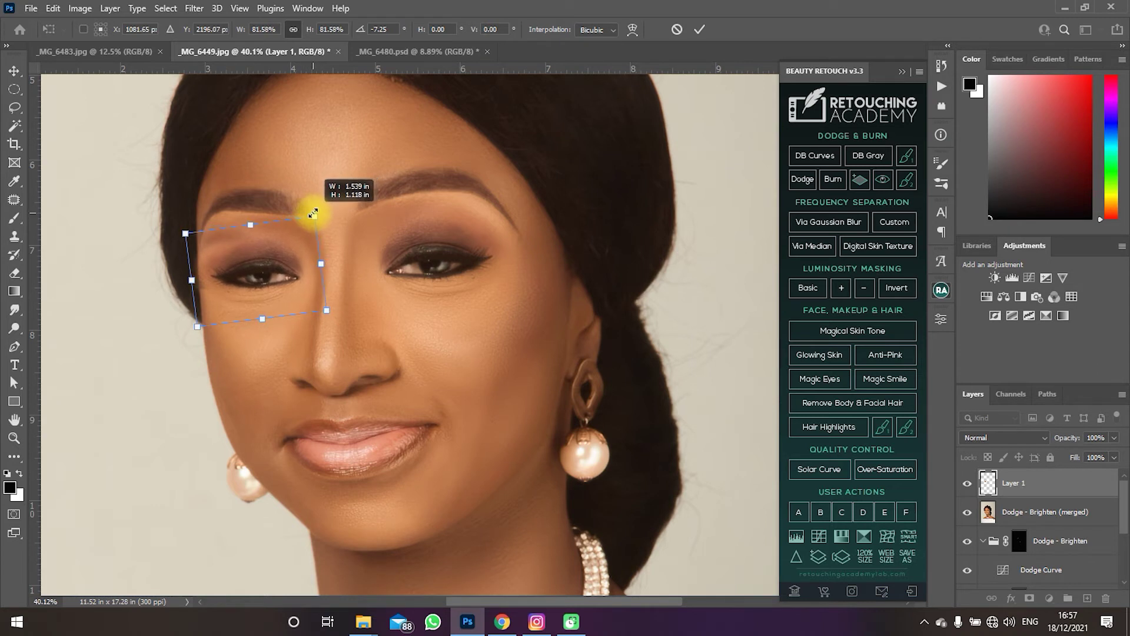
drag(270, 263, 272, 265)
key(Return)
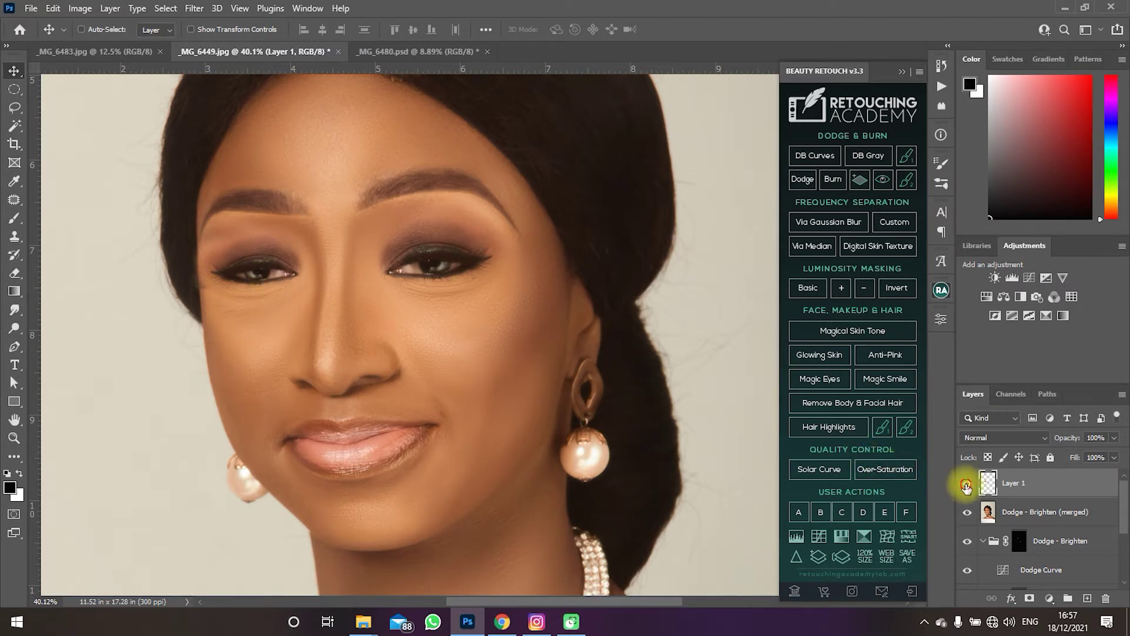
click(967, 488)
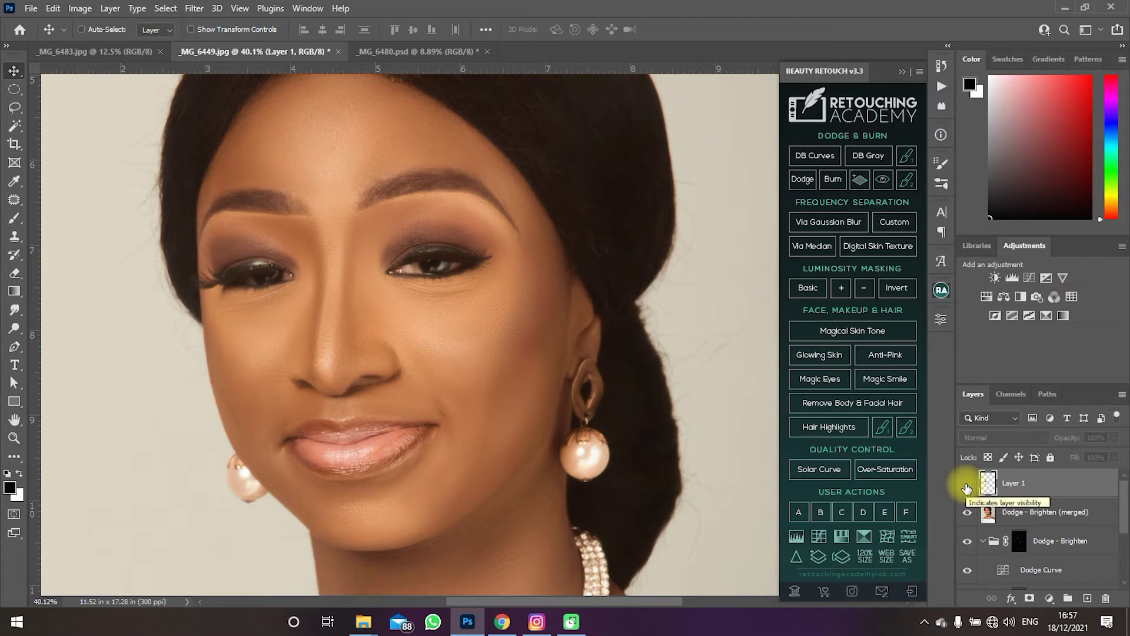
Step: Show the eye copy's layer again and nudge the copy into alignment over the subject's right eye
click(967, 488)
click(968, 488)
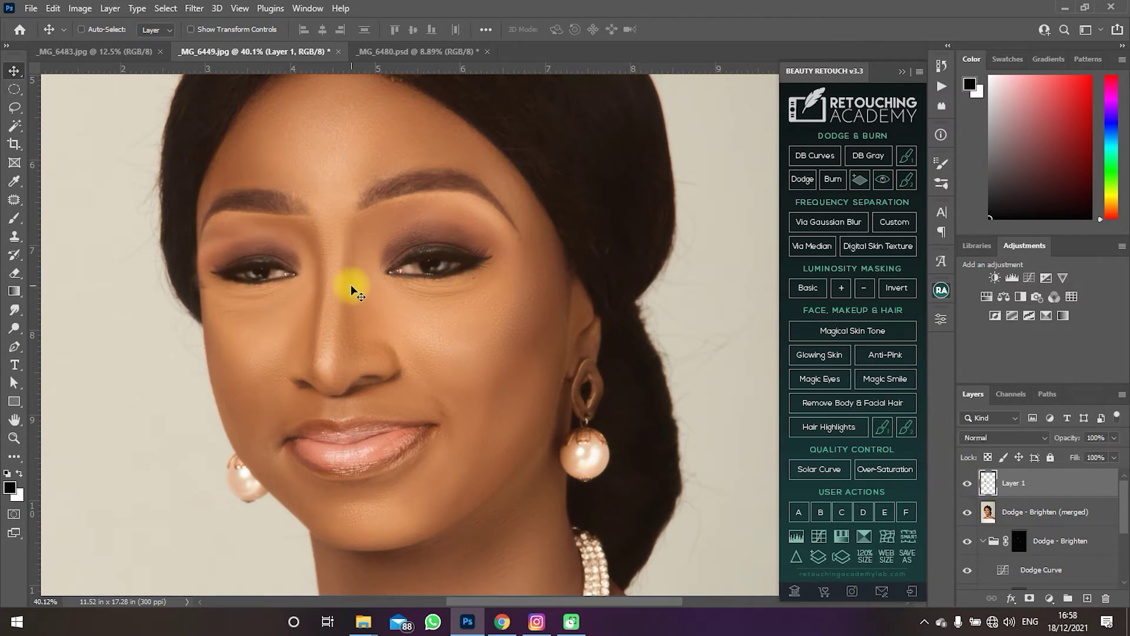
drag(272, 257, 275, 256)
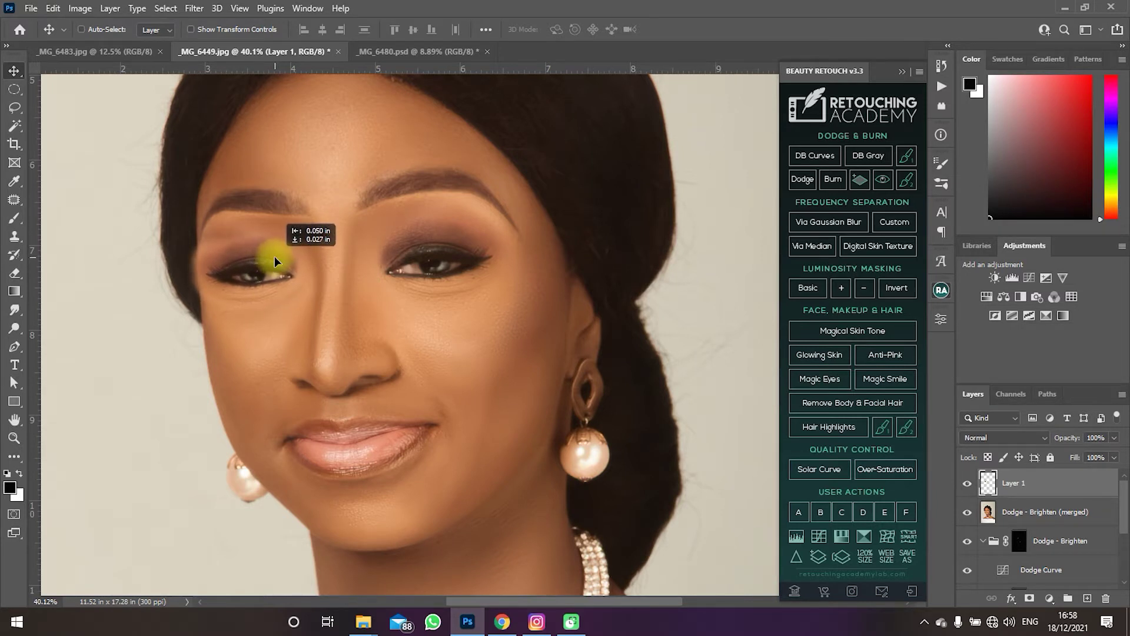
drag(275, 256, 274, 256)
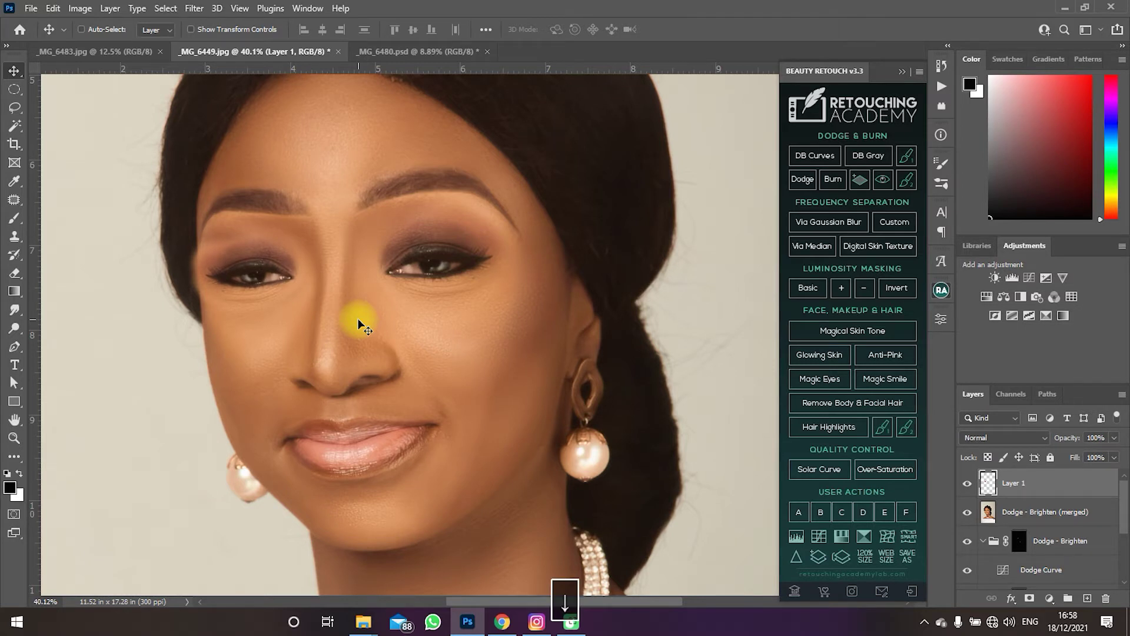
key(Right)
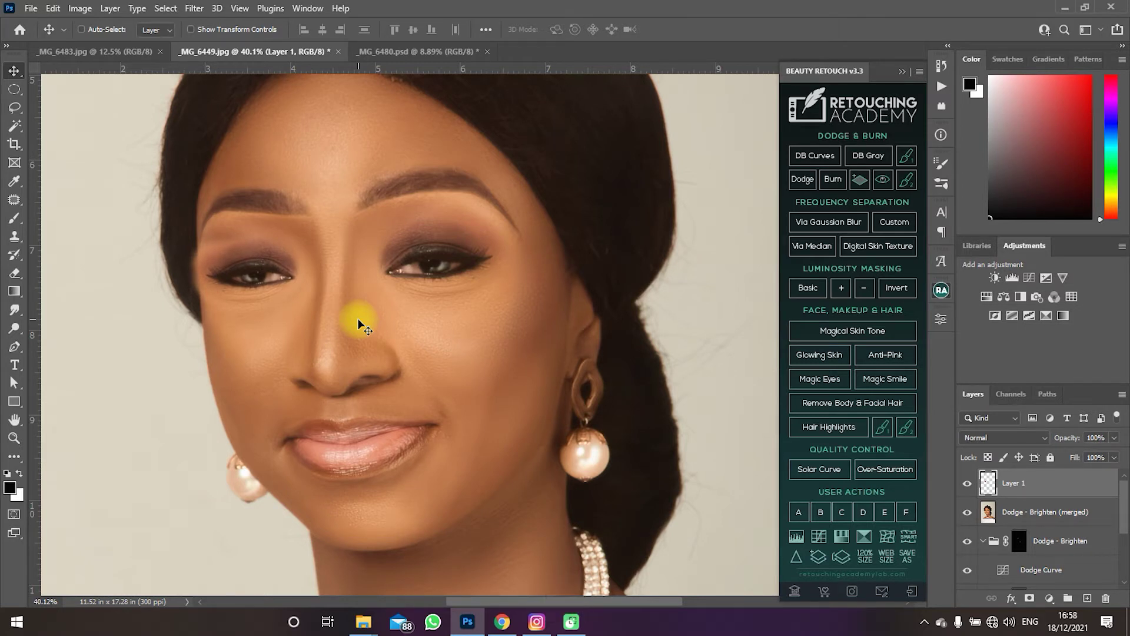
Step: Add a layer mask to the eye copy and paint black along its upper edge with a 133 px soft brush
click(1028, 599)
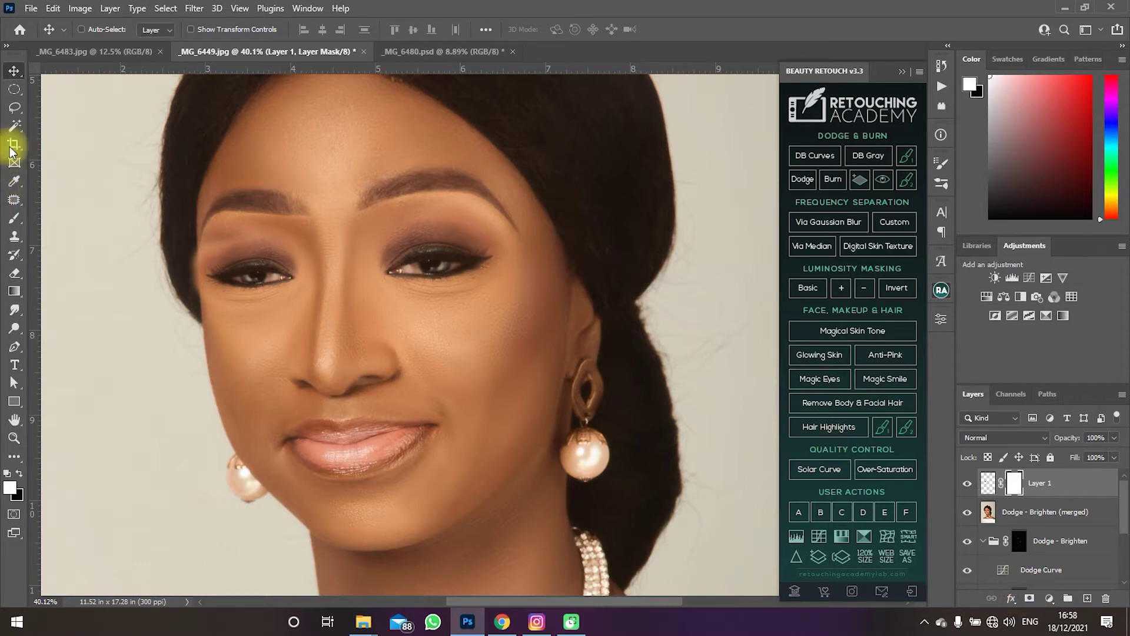
click(12, 218)
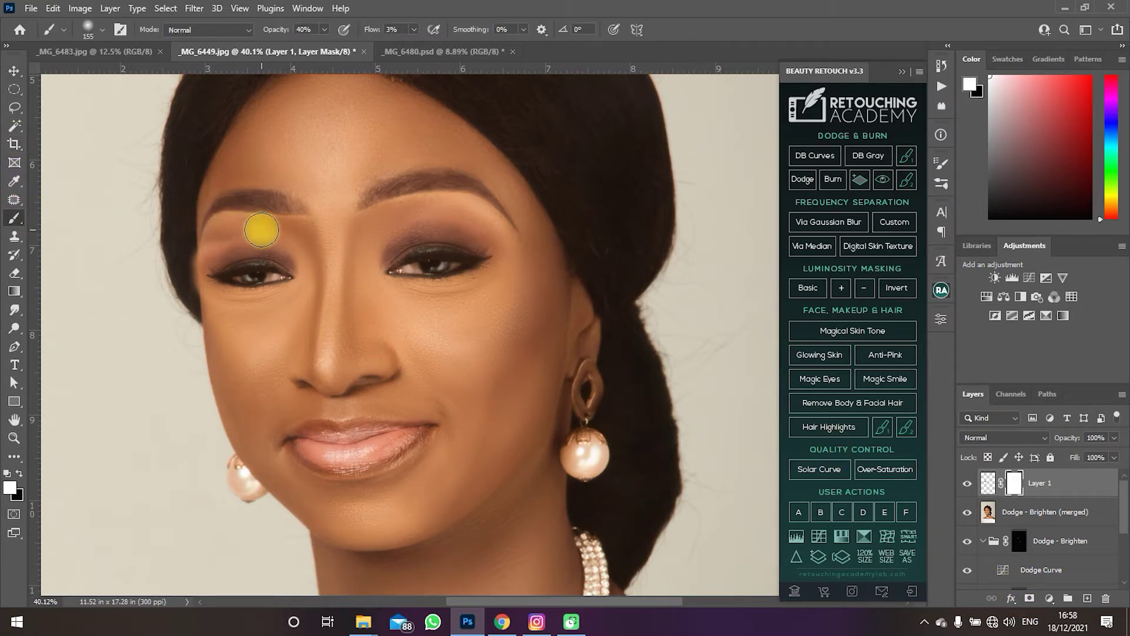
scroll(272, 235, up, 3)
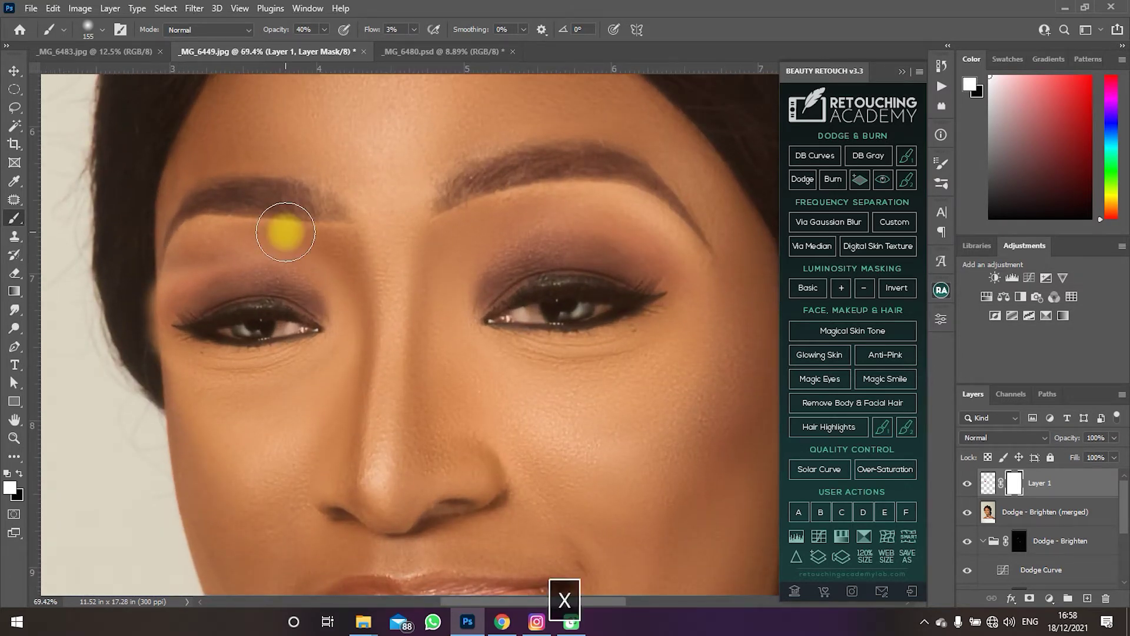
key(x)
right_click(285, 233)
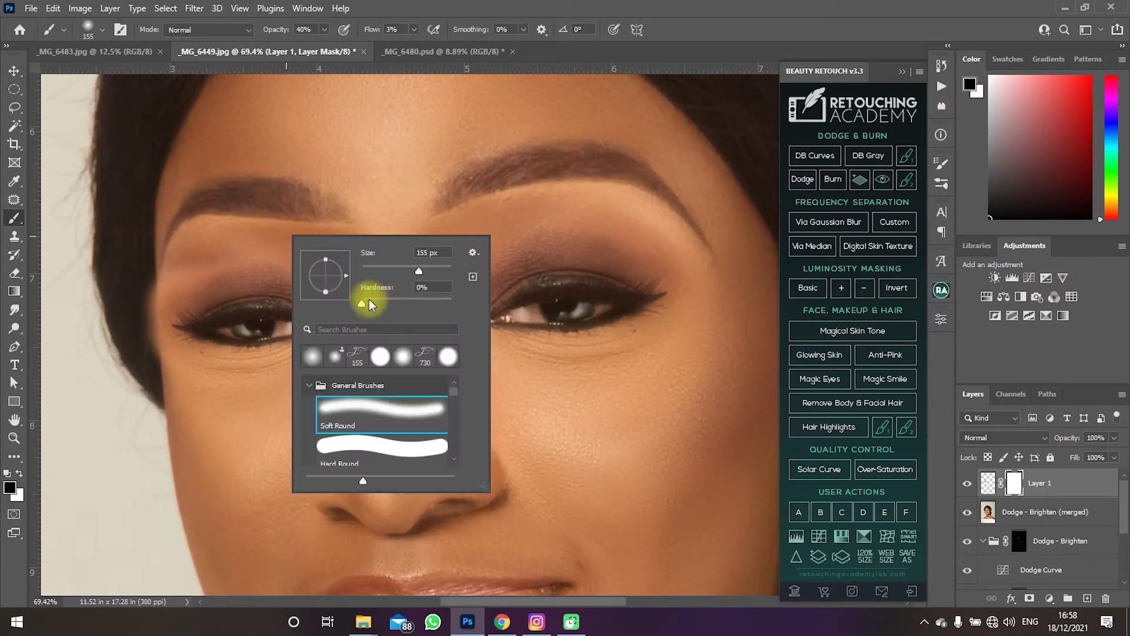
click(400, 281)
drag(416, 271, 413, 270)
click(265, 234)
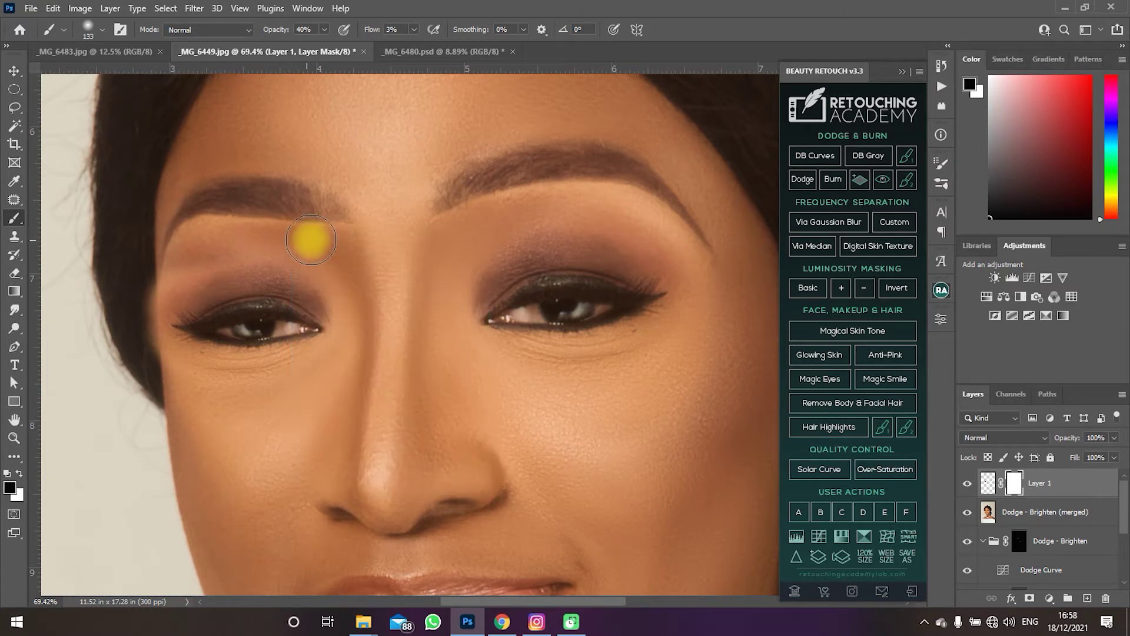
mouse_move(310, 240)
mouse_down()
mouse_move(246, 229)
mouse_move(184, 258)
mouse_move(149, 296)
mouse_move(155, 279)
mouse_move(149, 338)
mouse_move(148, 295)
mouse_up()
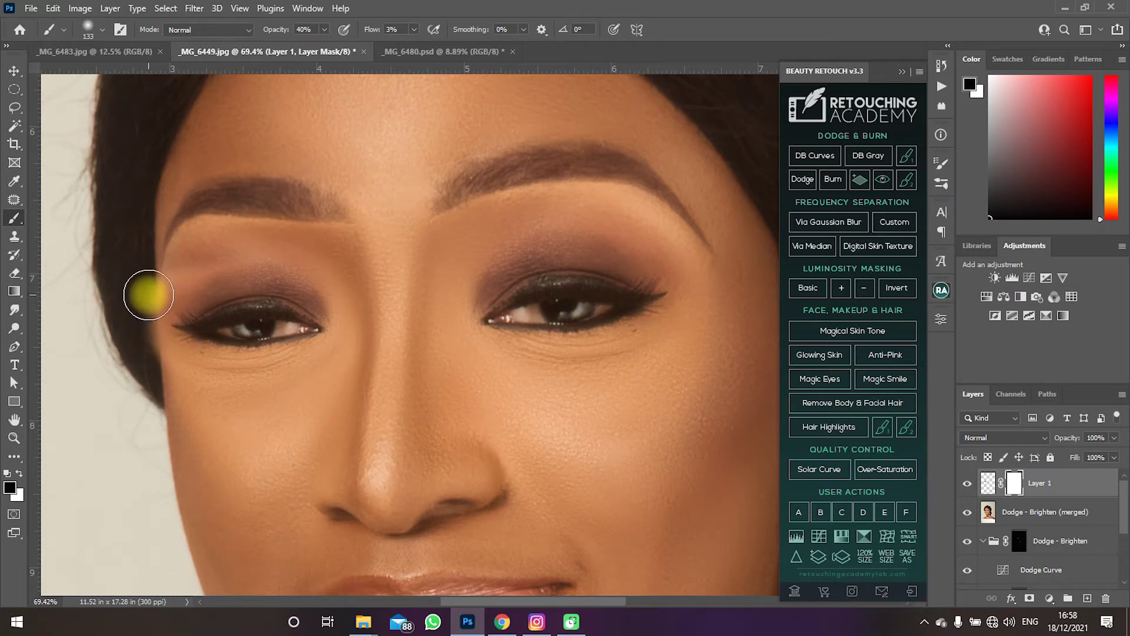
Step: Raise the brush flow and opacity to 100% and mask out the eye copy's outer edge beside the hairline
click(414, 29)
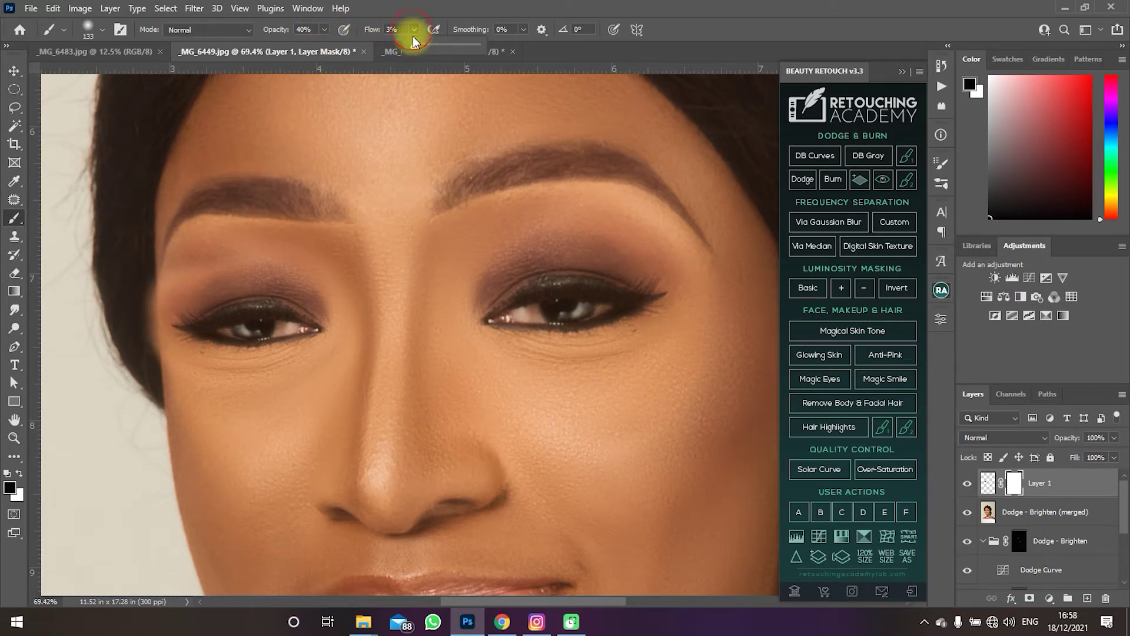
drag(445, 50, 481, 46)
click(324, 30)
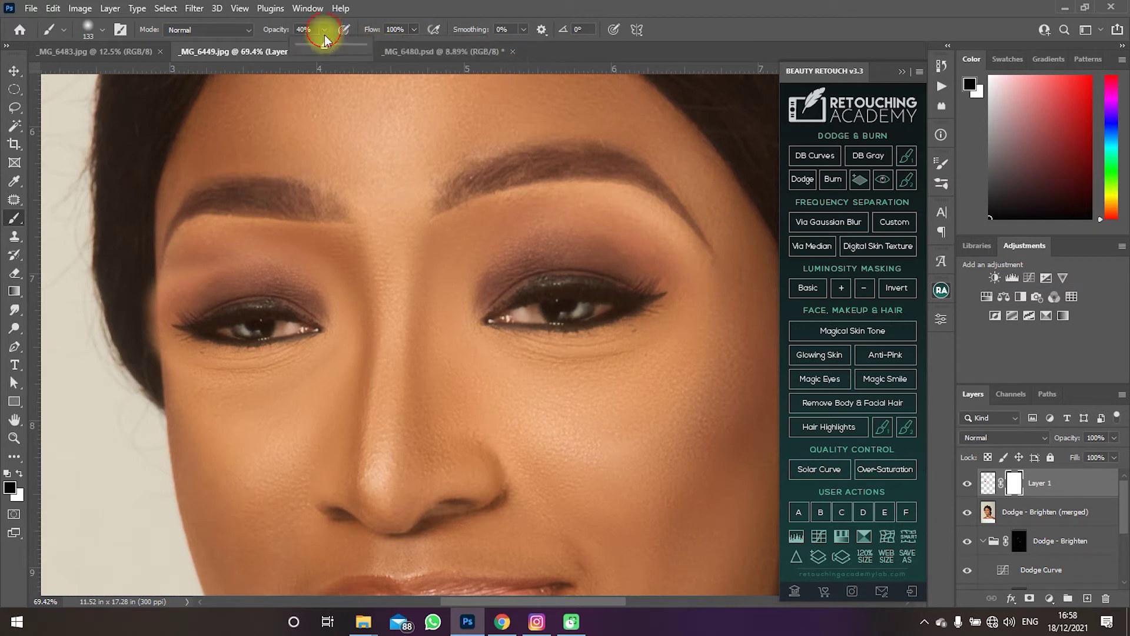
drag(333, 49, 368, 45)
mouse_move(121, 244)
mouse_down()
mouse_move(159, 250)
mouse_move(126, 302)
mouse_move(133, 357)
mouse_move(229, 408)
mouse_move(348, 374)
mouse_move(339, 386)
mouse_move(377, 342)
mouse_move(380, 319)
mouse_move(380, 329)
mouse_move(373, 294)
mouse_move(333, 241)
mouse_move(362, 272)
mouse_move(297, 232)
mouse_move(331, 240)
mouse_move(215, 216)
mouse_move(318, 252)
mouse_move(220, 248)
mouse_move(244, 249)
mouse_move(194, 262)
mouse_move(214, 258)
mouse_move(136, 310)
mouse_move(148, 291)
mouse_move(168, 285)
mouse_move(135, 306)
mouse_move(147, 315)
mouse_move(134, 345)
mouse_move(134, 316)
mouse_move(161, 265)
mouse_move(235, 241)
mouse_move(318, 262)
mouse_move(387, 320)
mouse_move(316, 256)
mouse_move(177, 238)
mouse_move(215, 228)
mouse_move(345, 270)
mouse_move(392, 325)
mouse_move(233, 320)
mouse_move(214, 285)
mouse_move(204, 305)
mouse_up()
Step: Reduce the brush to 60 px and mask the eye copy's outer corner to bring back the original lashes
scroll(204, 306, up, 3)
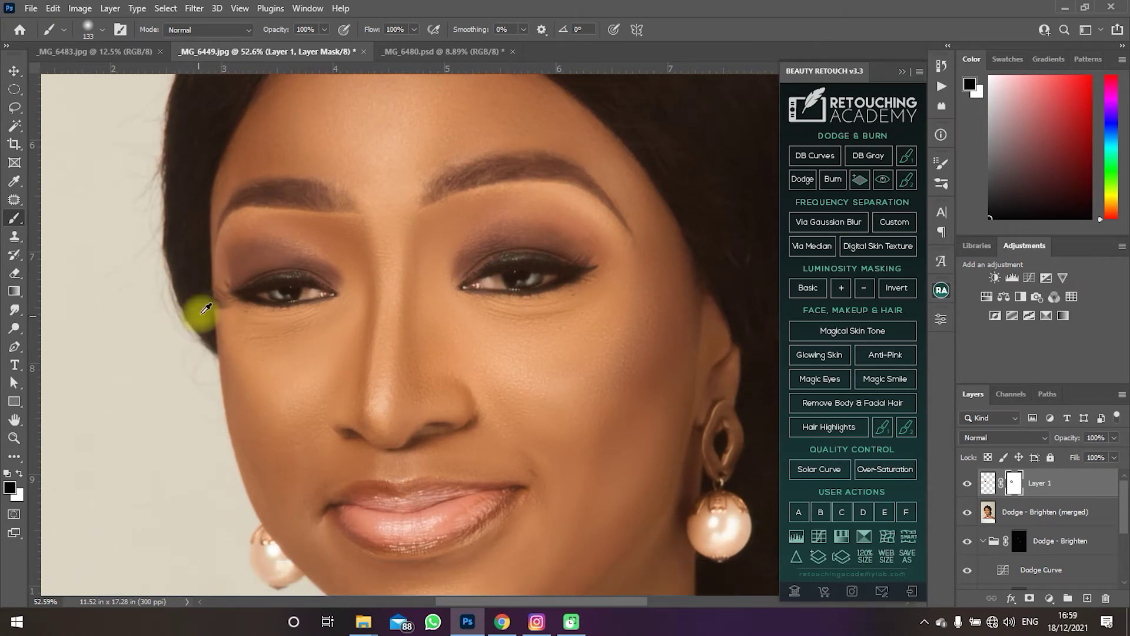
scroll(208, 299, up, 2)
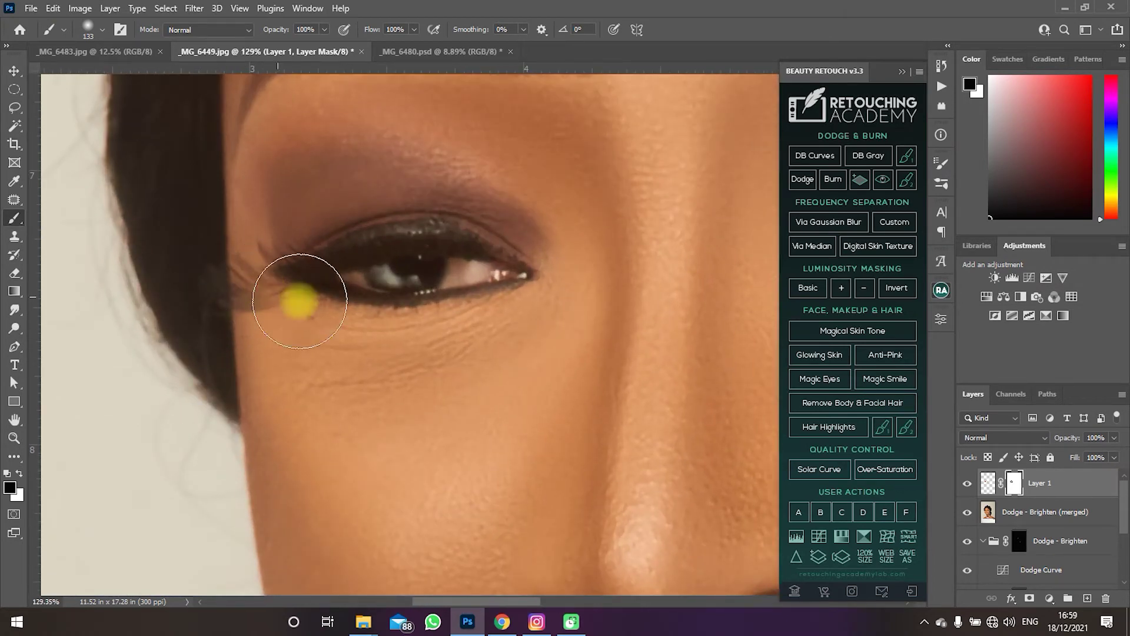
key(bracketleft)
key(bracketleft)
key(bracketleft)
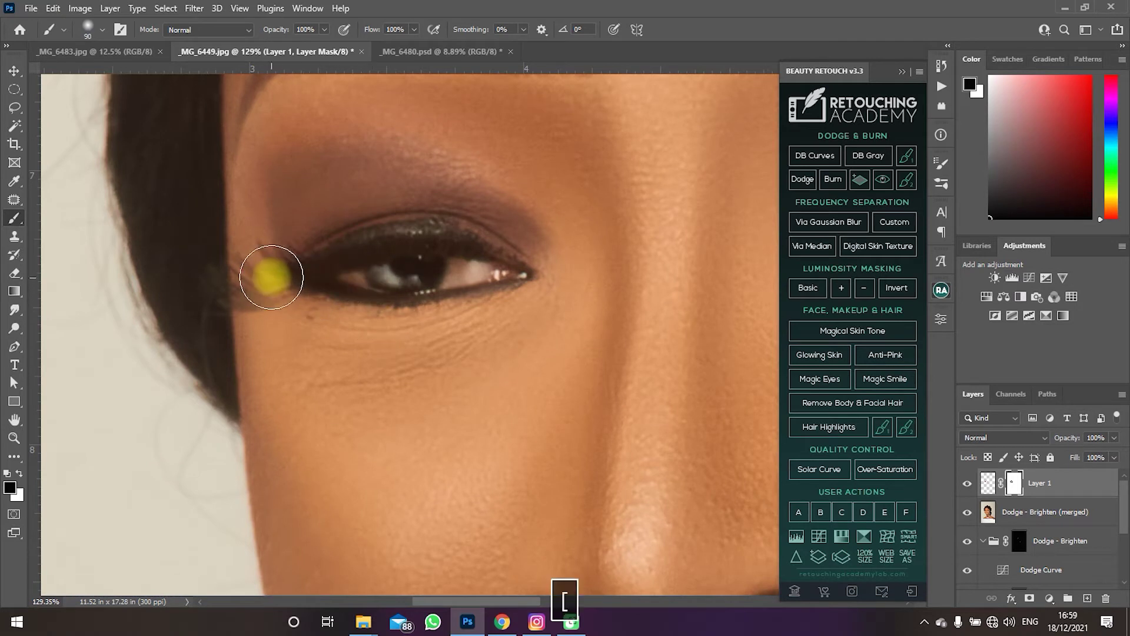
key(bracketleft)
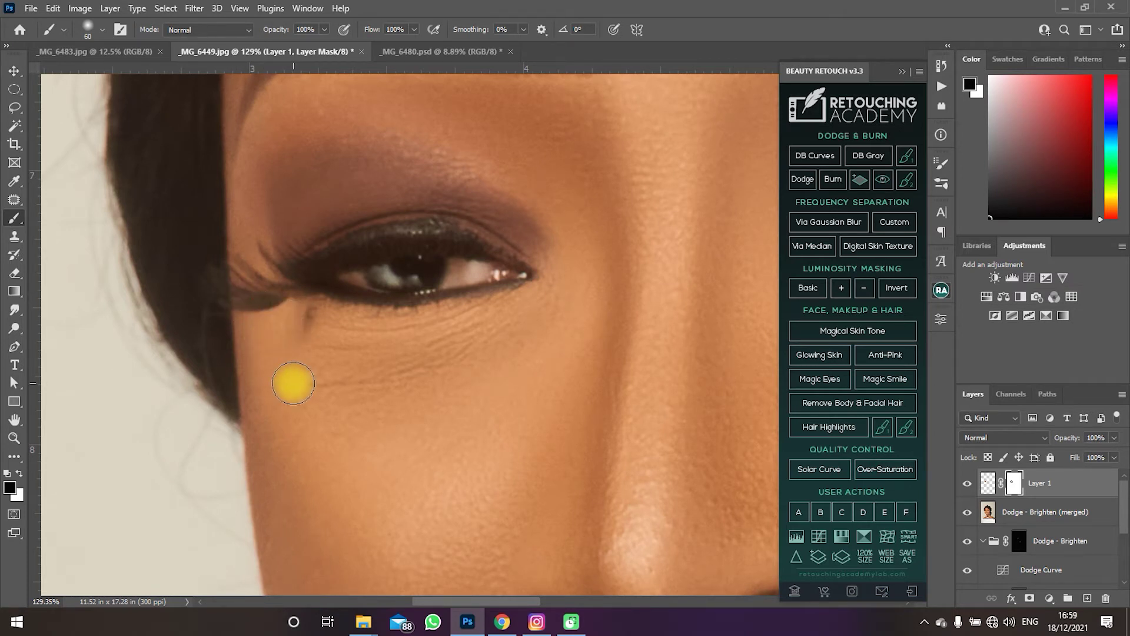
Step: Paint white on the mask beneath the eye's outer corner, and black on the skin below its inner corner
key(x)
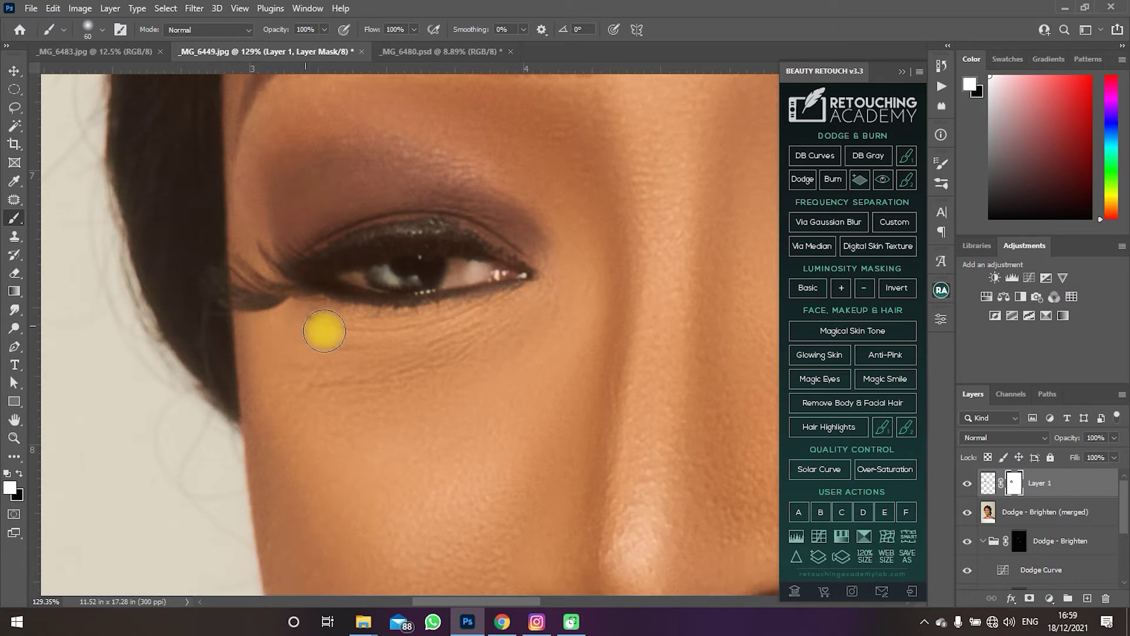
drag(303, 317, 327, 323)
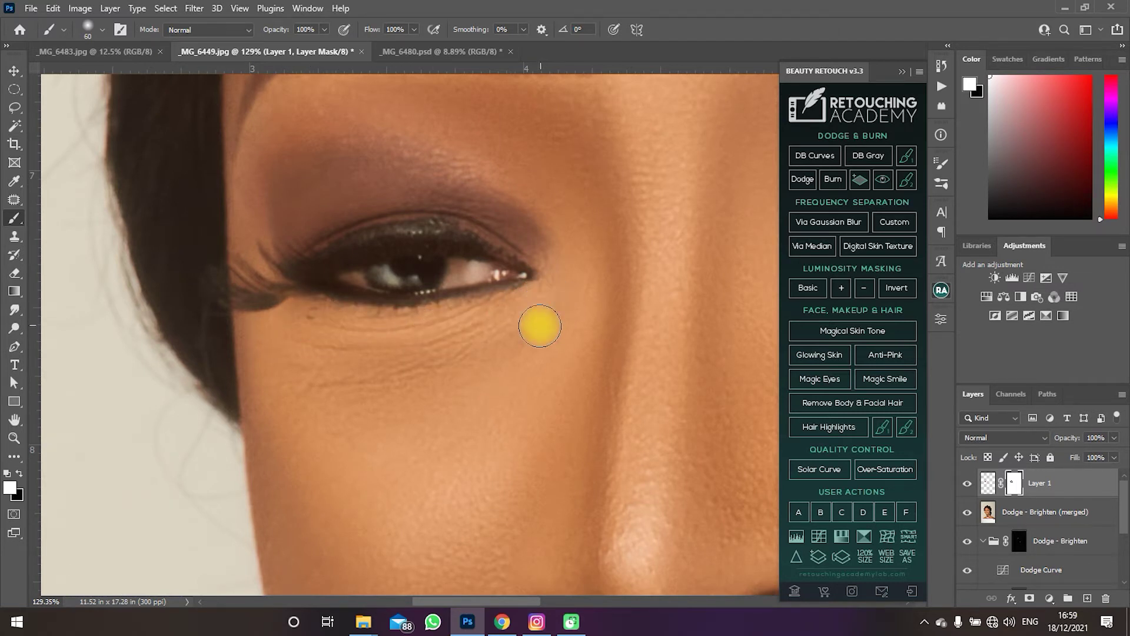
key(x)
drag(511, 353, 484, 379)
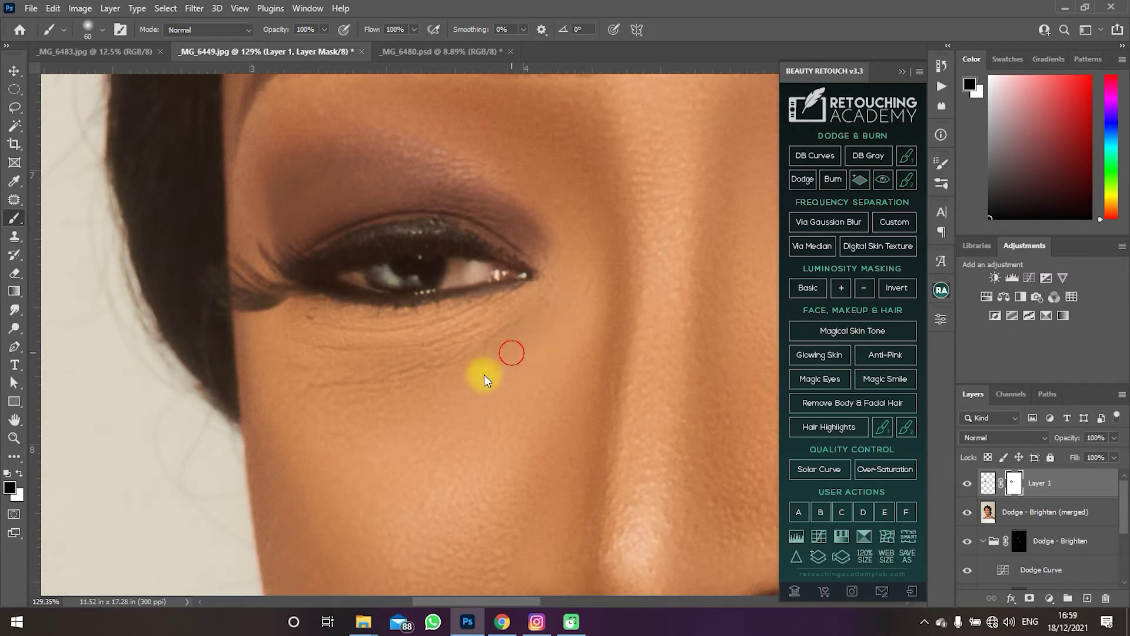
Step: Target the eye copy's image instead of its mask, start a Warp transform, and reshape the upper lid and lower lash line
scroll(369, 373, down, 2)
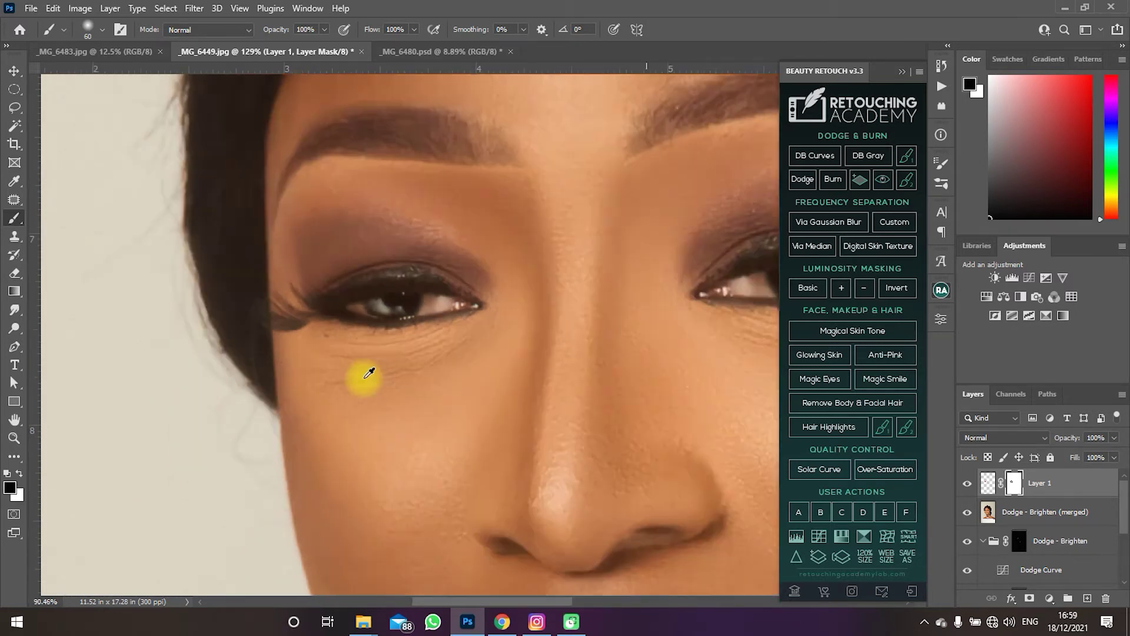
scroll(370, 372, down, 4)
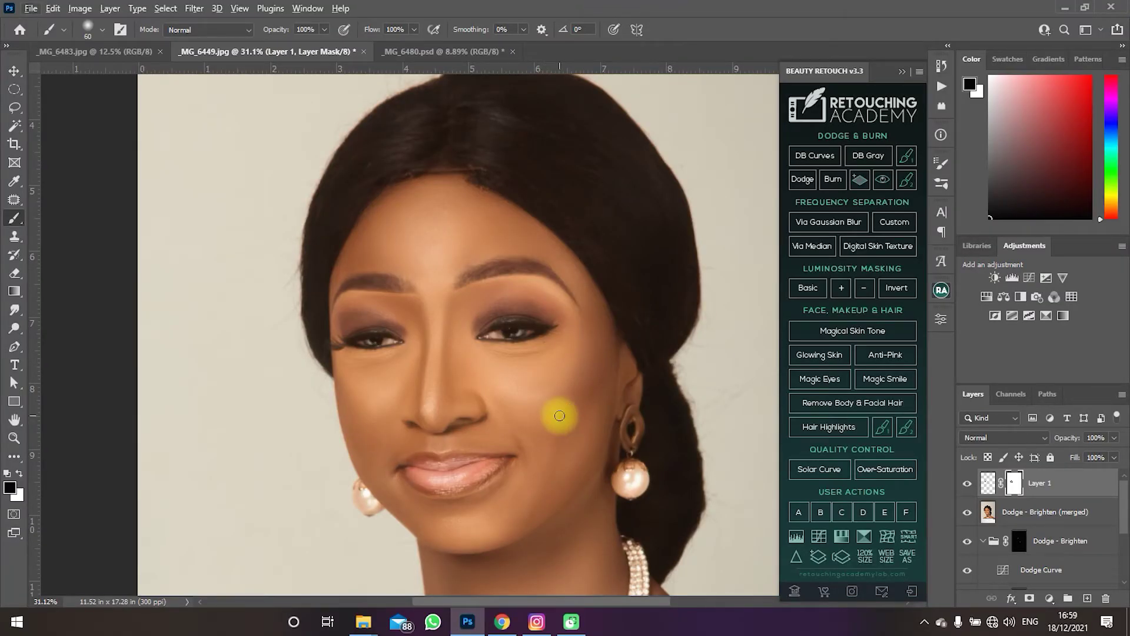
scroll(493, 387, down, 3)
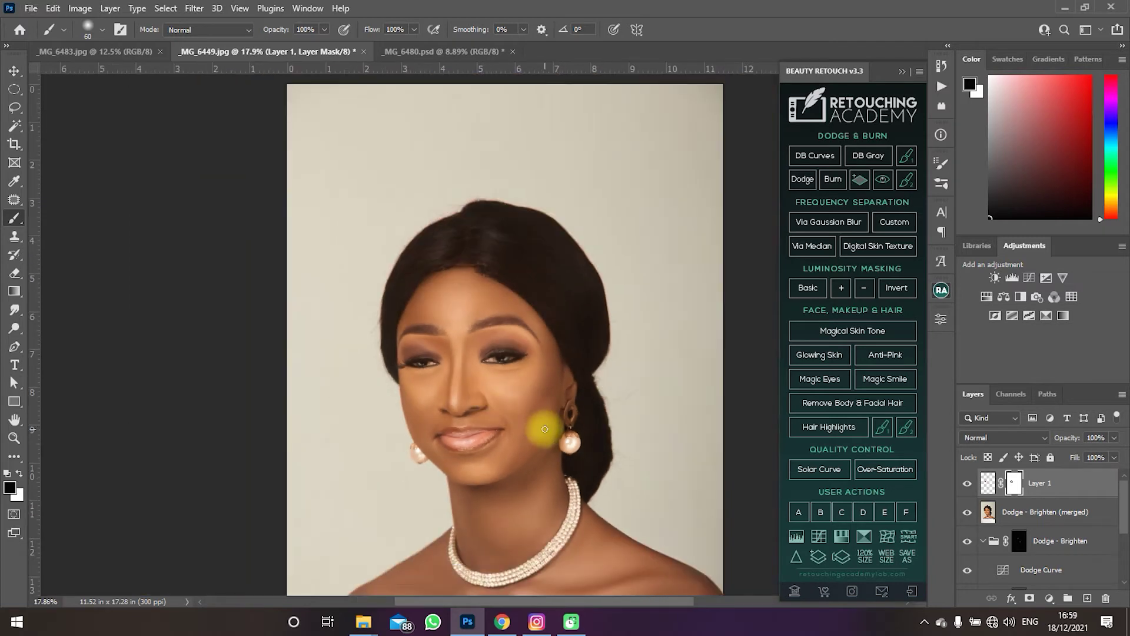
scroll(512, 412, up, 5)
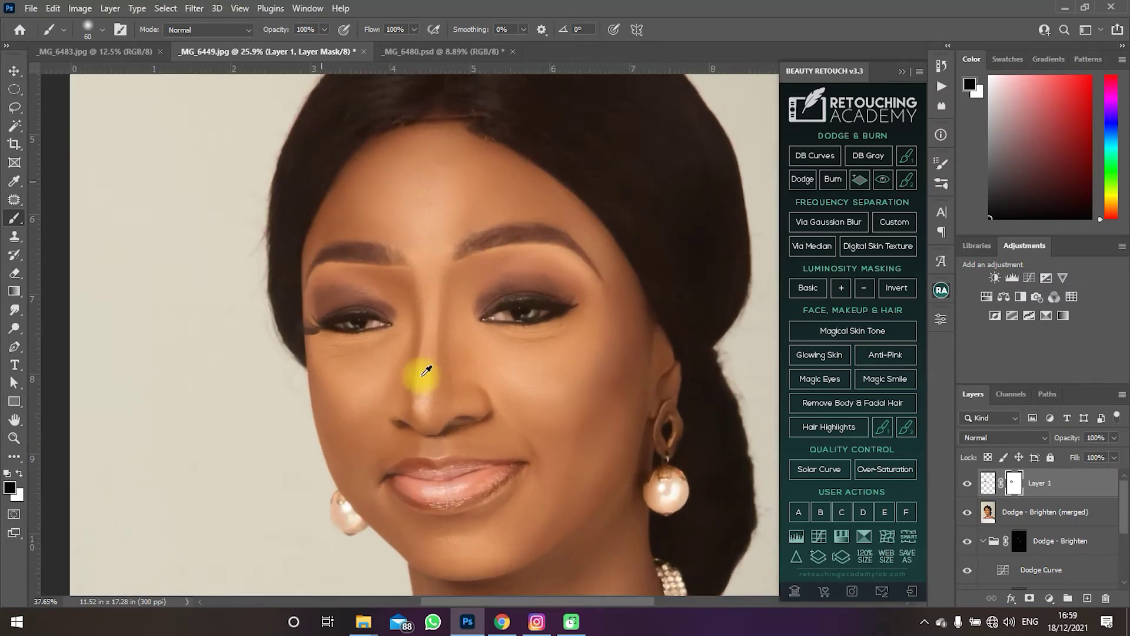
scroll(362, 354, up, 1)
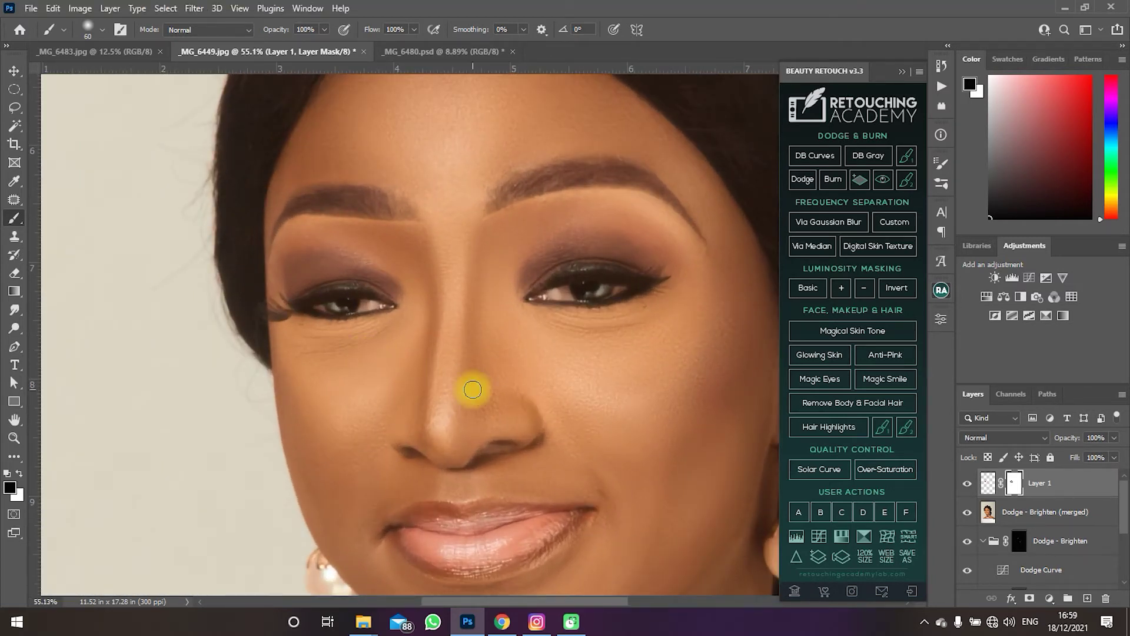
click(988, 486)
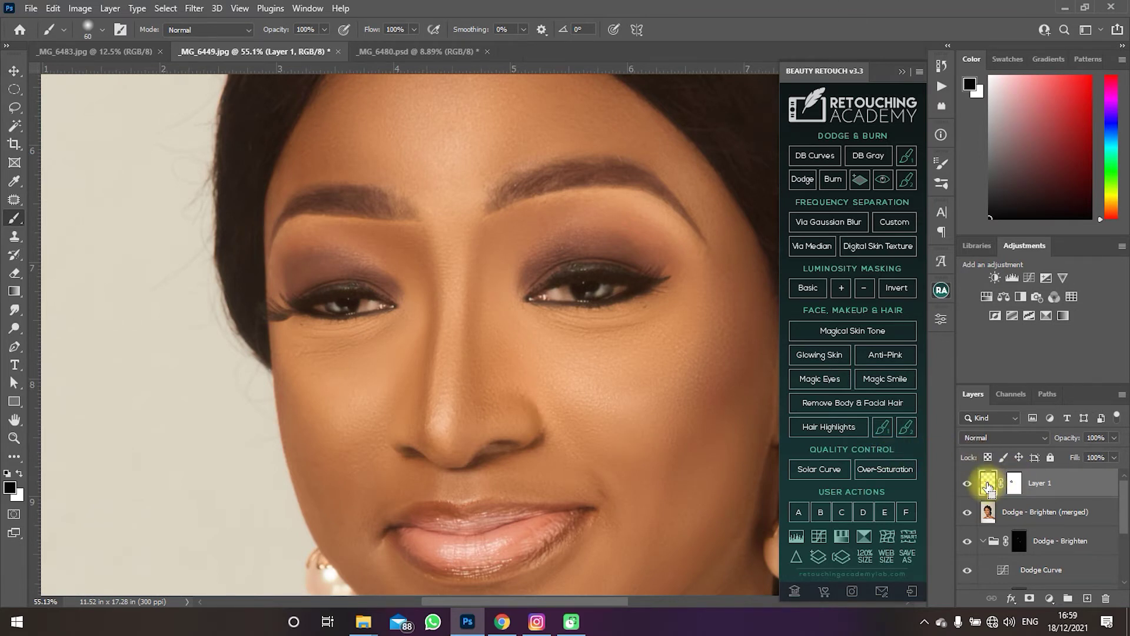
key(ctrl+t)
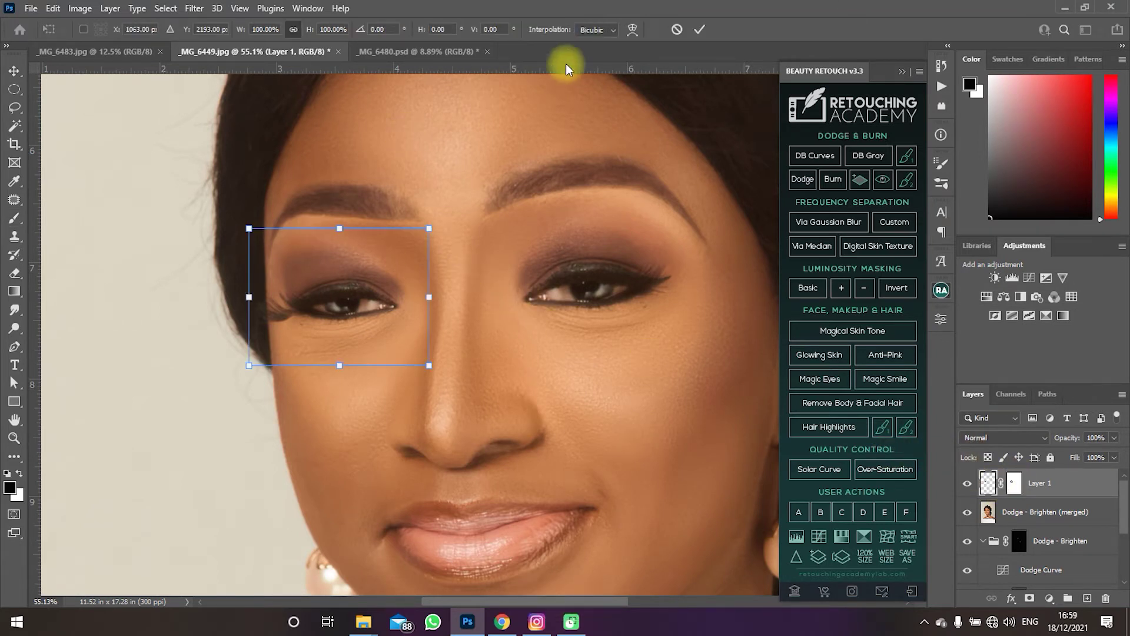
click(632, 30)
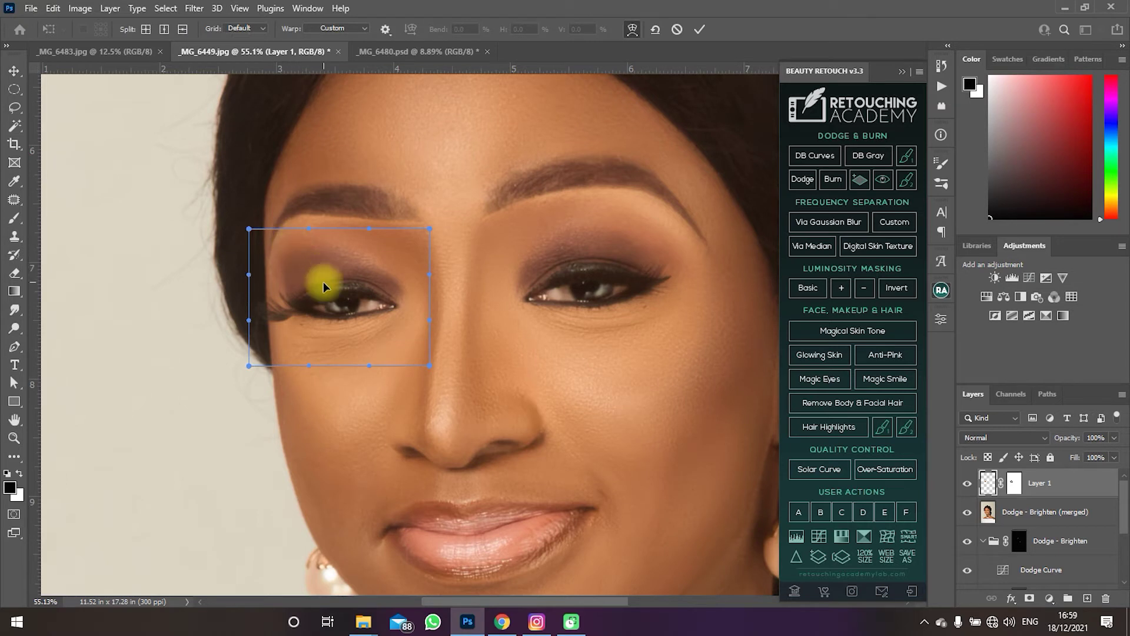
drag(320, 278, 336, 299)
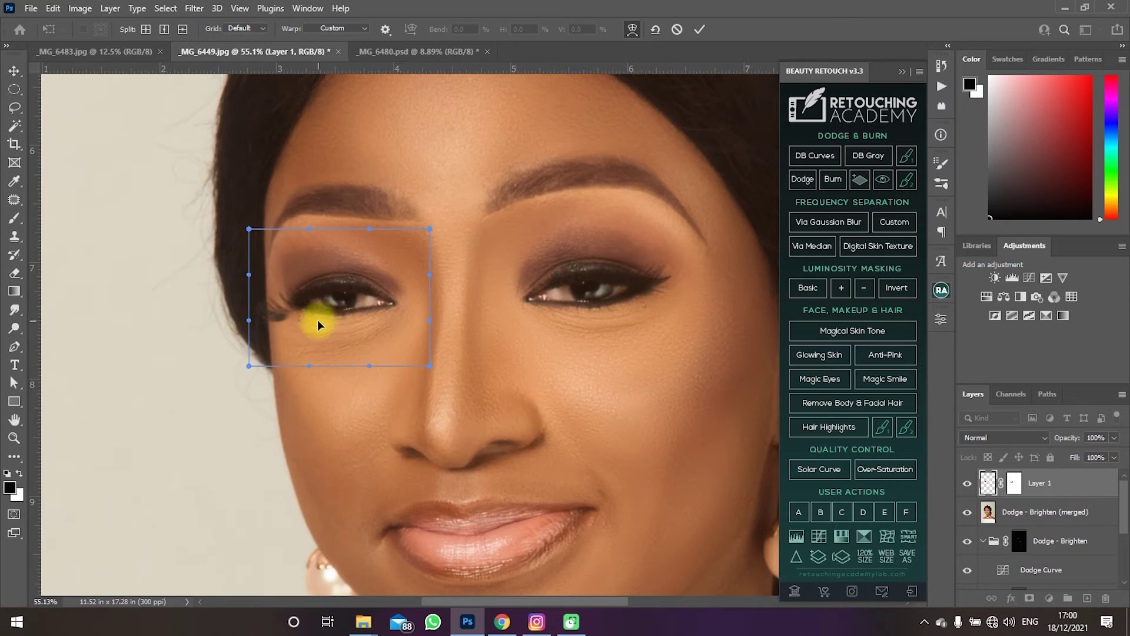
mouse_move(334, 319)
mouse_down()
mouse_move(351, 317)
mouse_move(347, 289)
mouse_up()
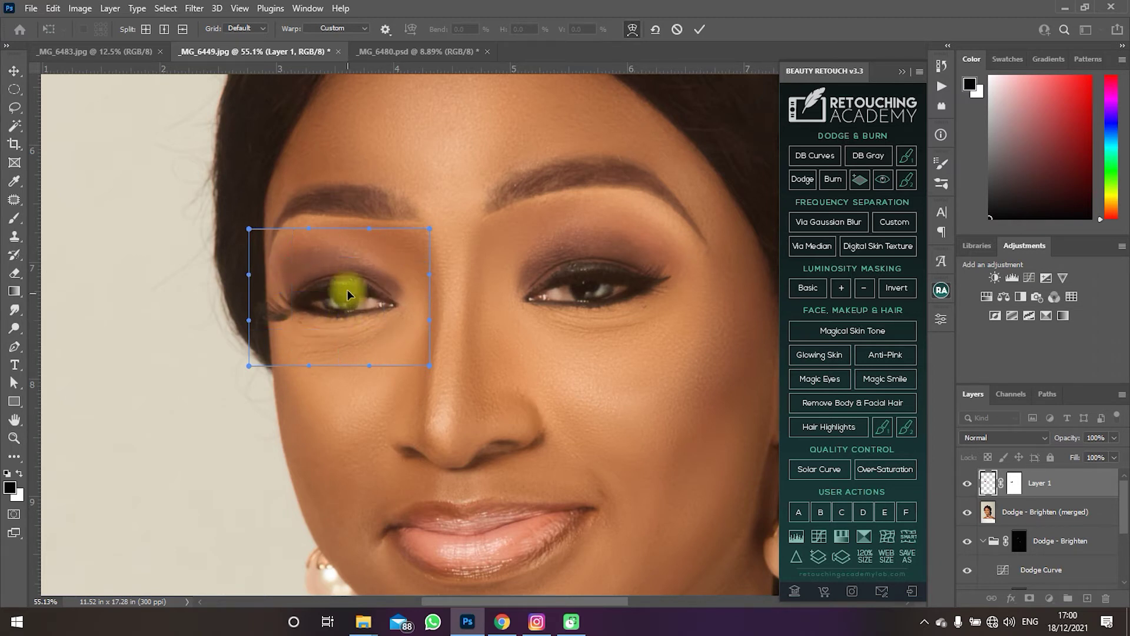
Step: Bow the warp's upper edge upward and its lower edge downward to open the eye, and apply the warp
mouse_move(363, 229)
mouse_down()
mouse_move(368, 222)
mouse_move(303, 232)
mouse_move(309, 217)
mouse_up()
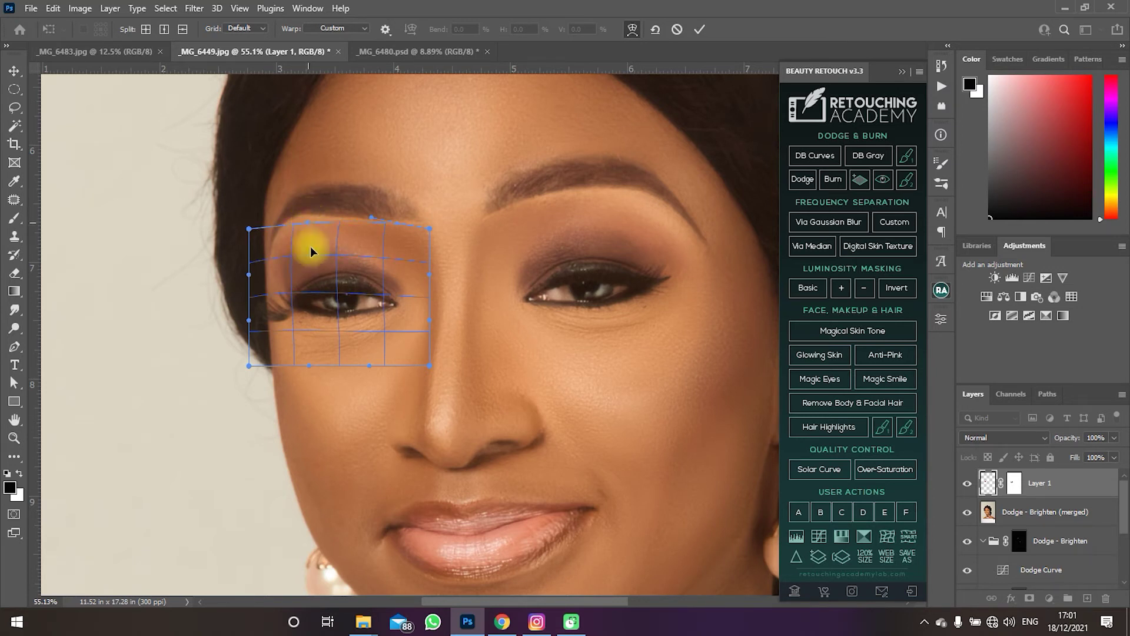
drag(365, 363, 314, 383)
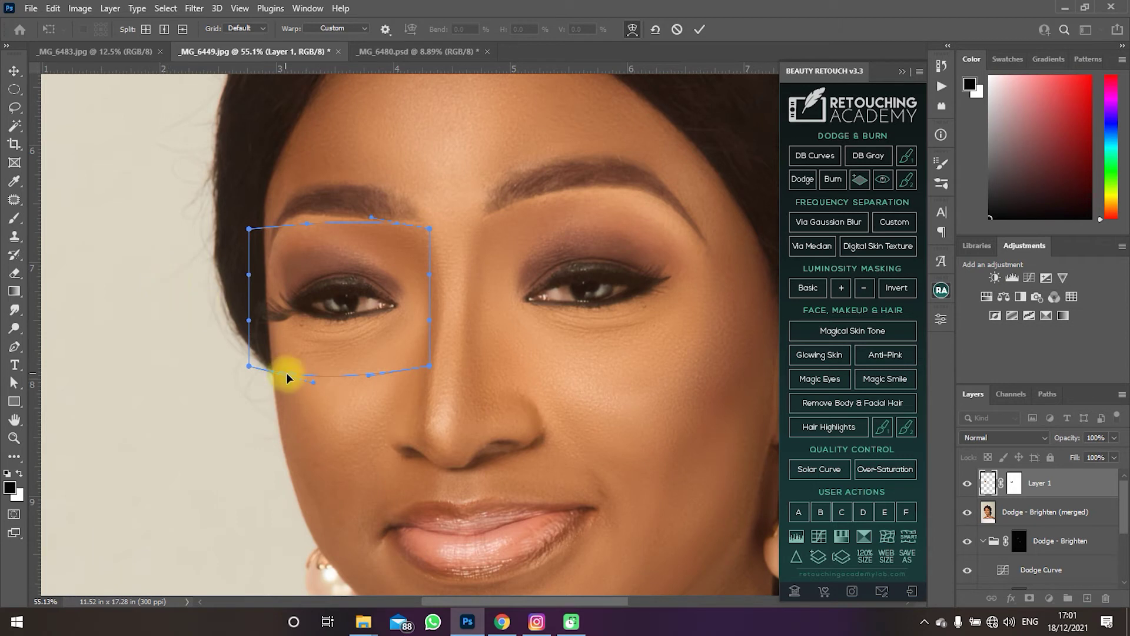
click(313, 380)
drag(315, 389, 315, 412)
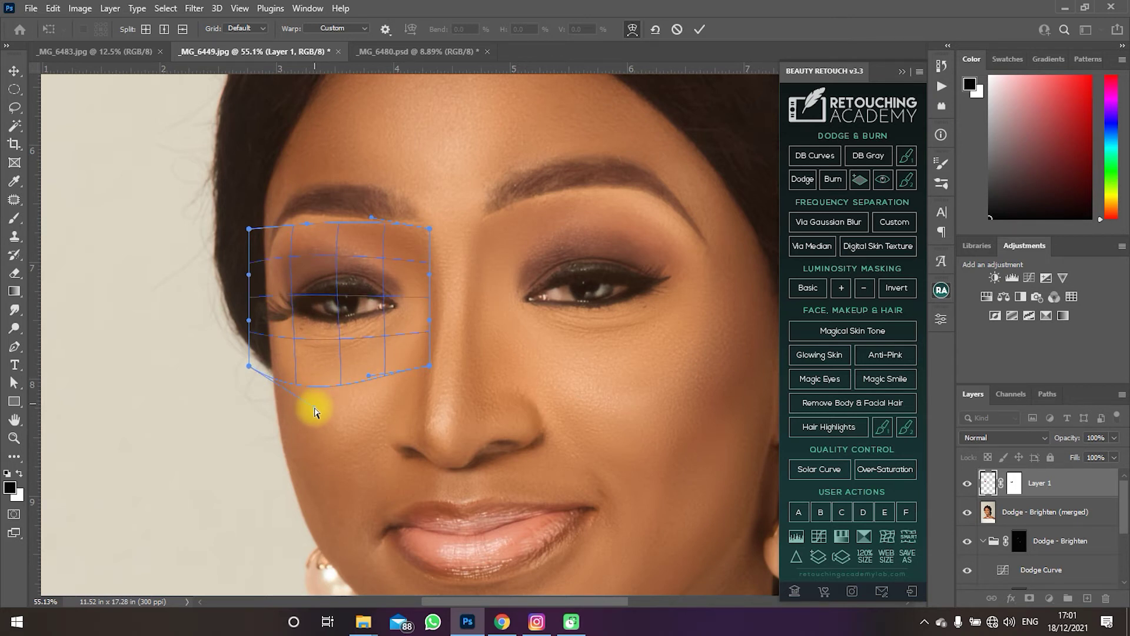
drag(315, 412, 312, 392)
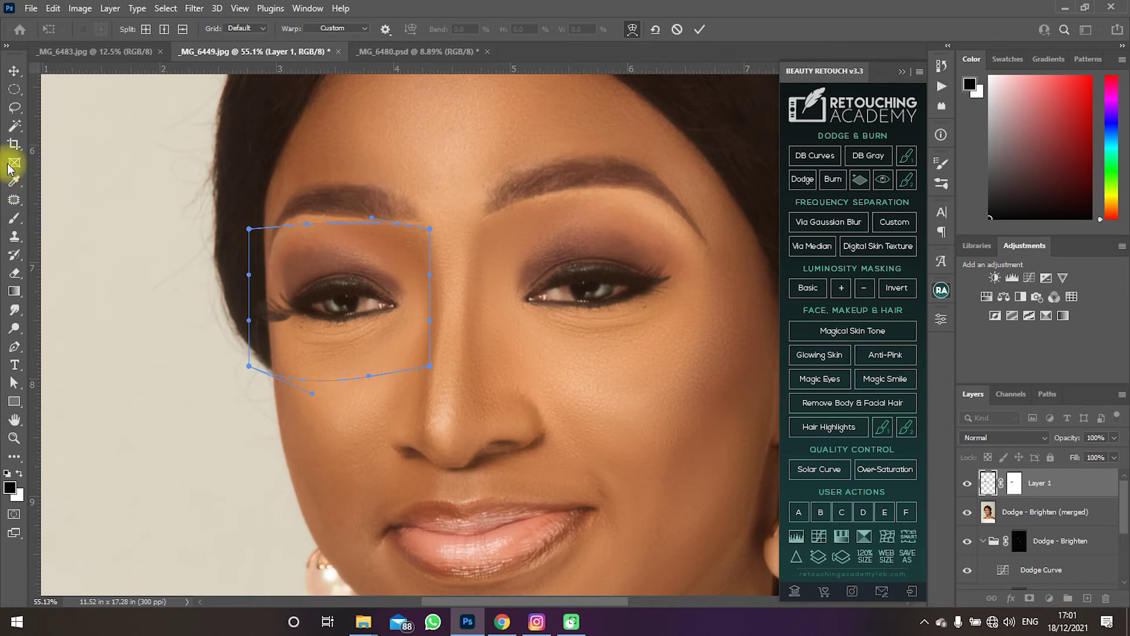
click(14, 70)
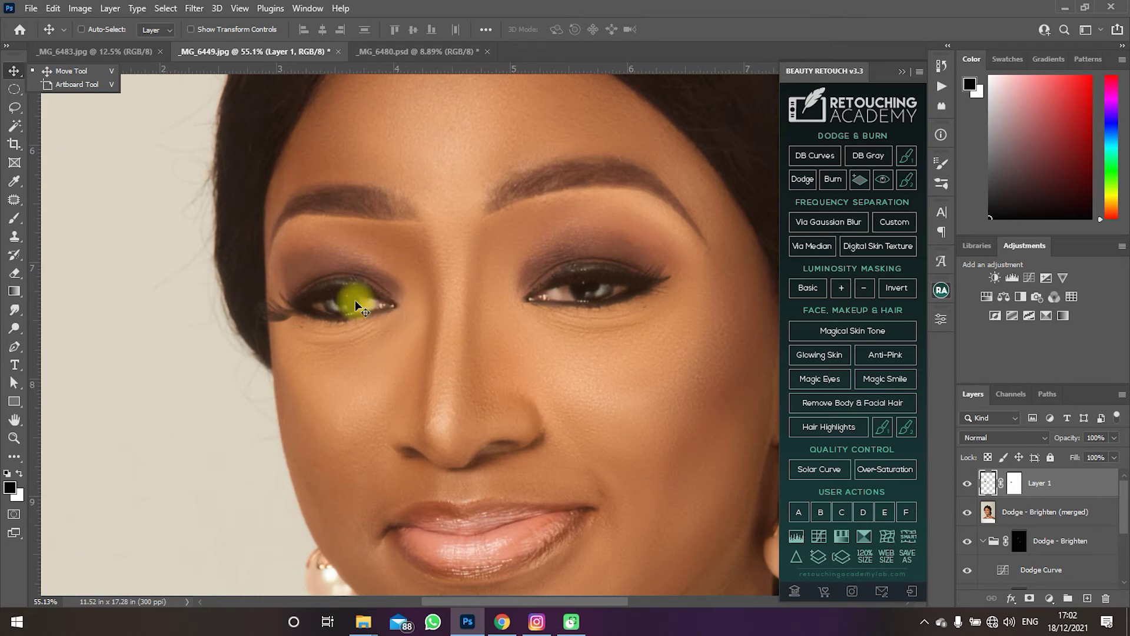
scroll(355, 299, down, 5)
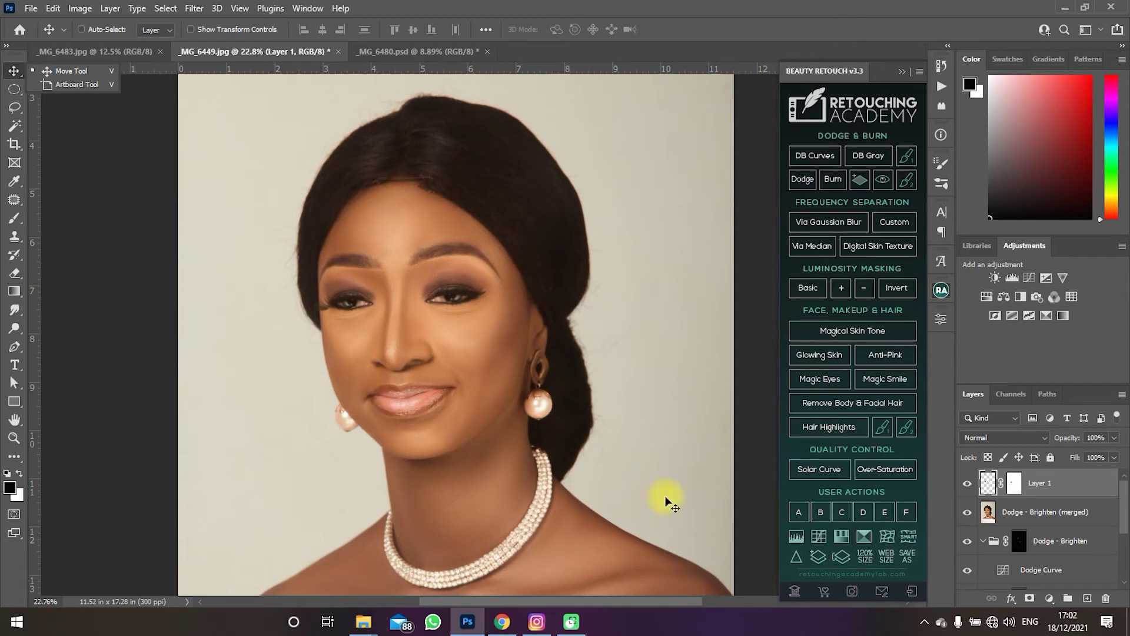
Step: Compare the portrait with and without the eye copy, leaving the layer visible
click(966, 486)
click(966, 486)
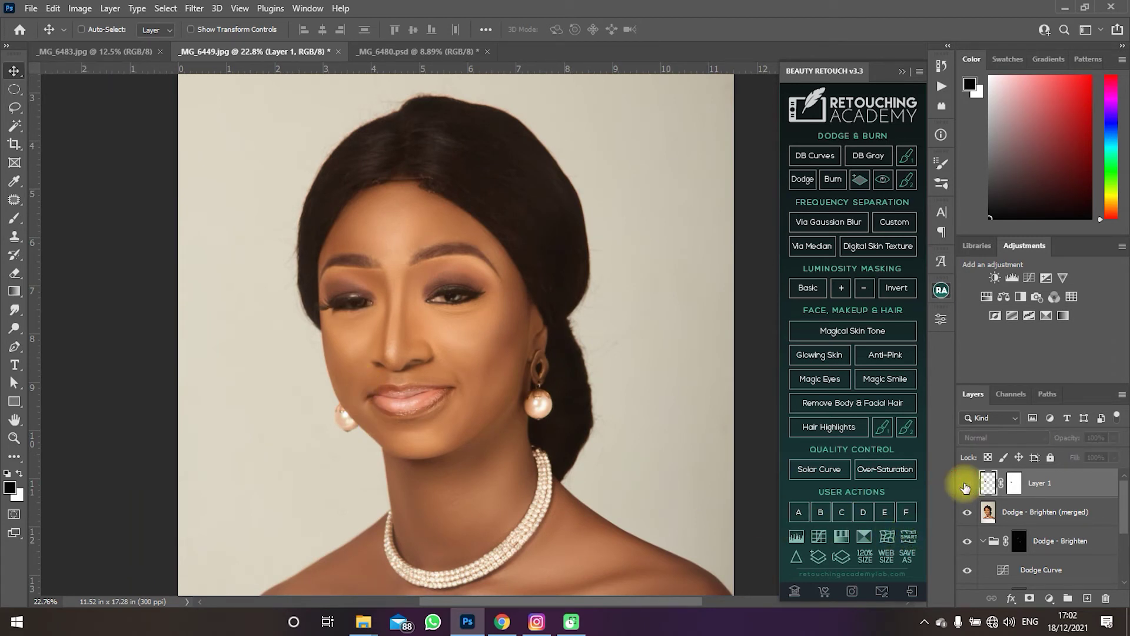
click(965, 486)
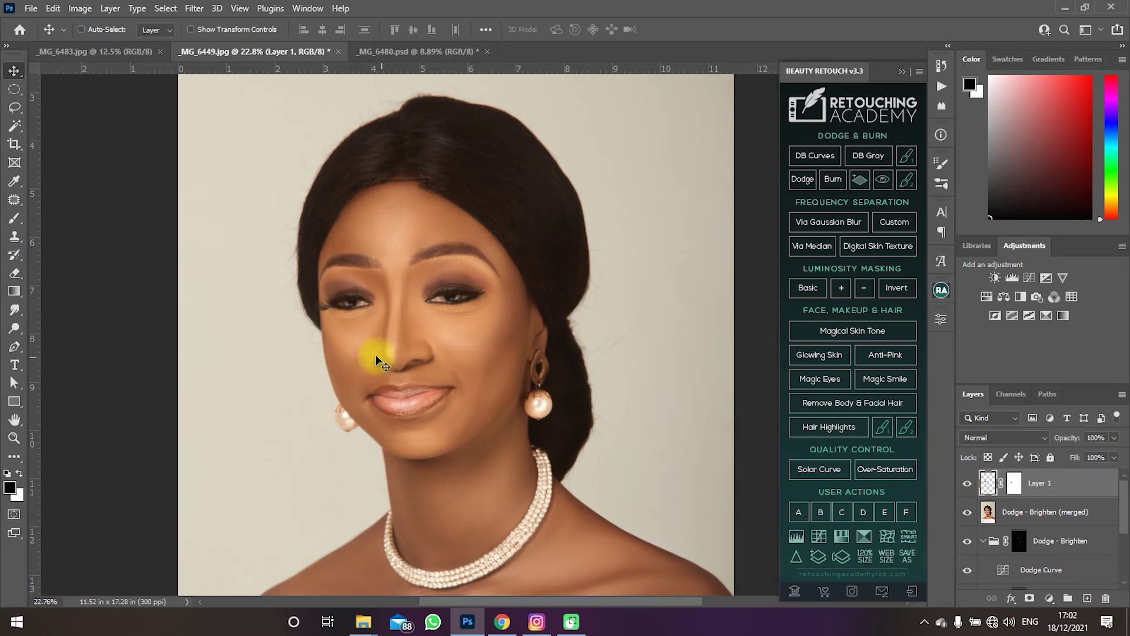
Step: Rotate the eye copy by -1.74°, widen it to 102.66% towards the nose, and apply the transform
scroll(324, 303, up, 5)
scroll(353, 318, up, 5)
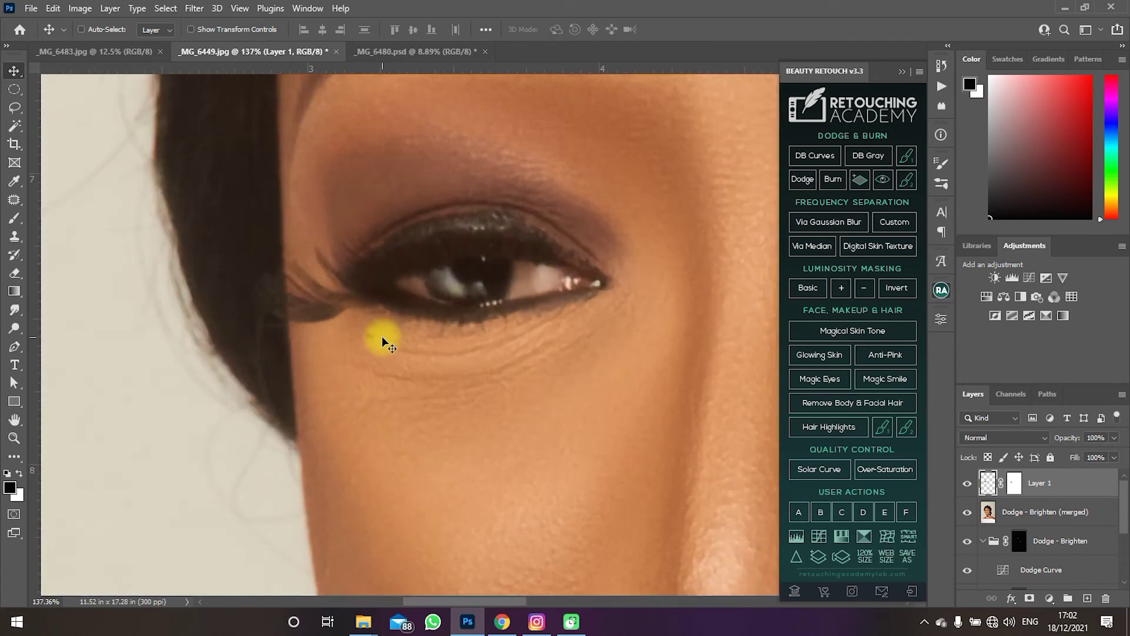
key(ctrl+t)
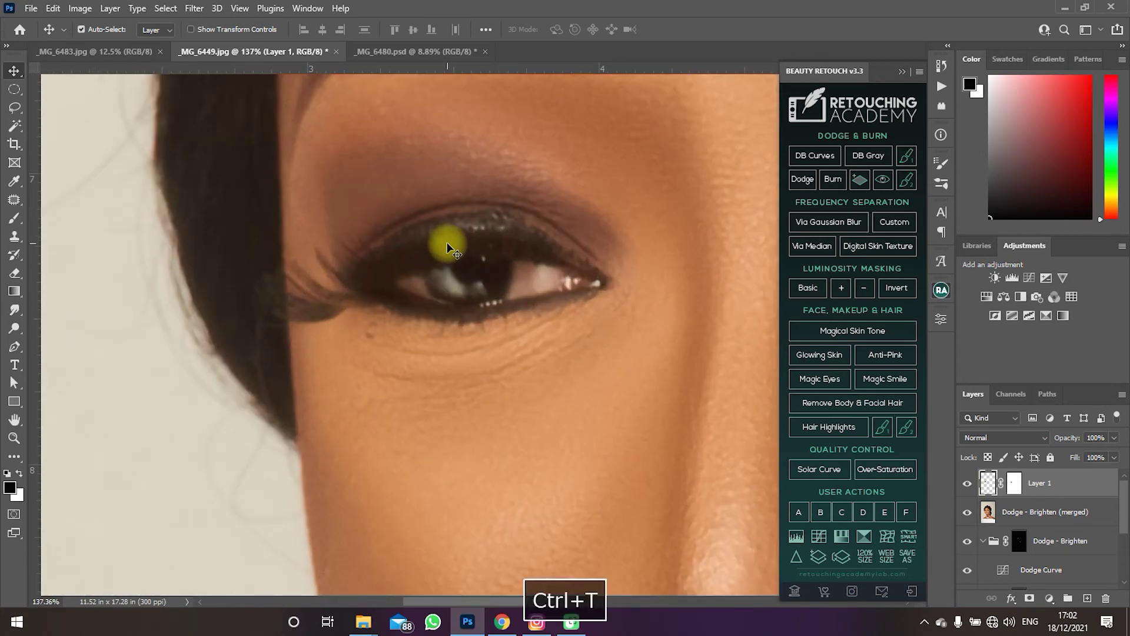
mouse_move(712, 217)
mouse_down()
mouse_move(709, 200)
mouse_move(715, 209)
mouse_up()
alt+scroll(571, 302, down, 6)
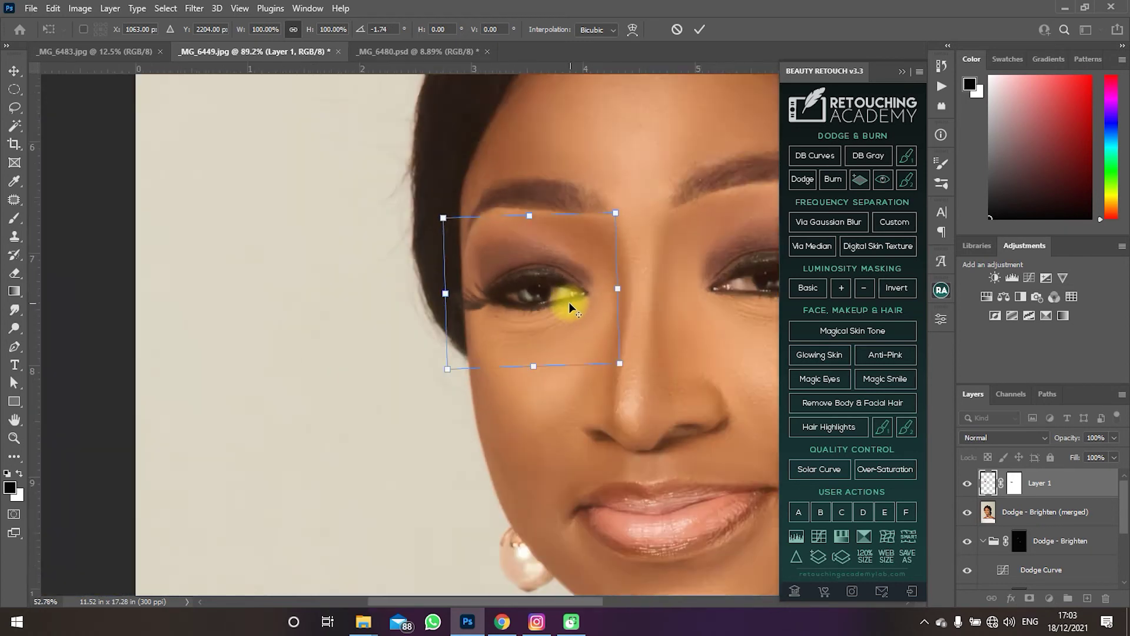
alt+scroll(680, 358, up, 3)
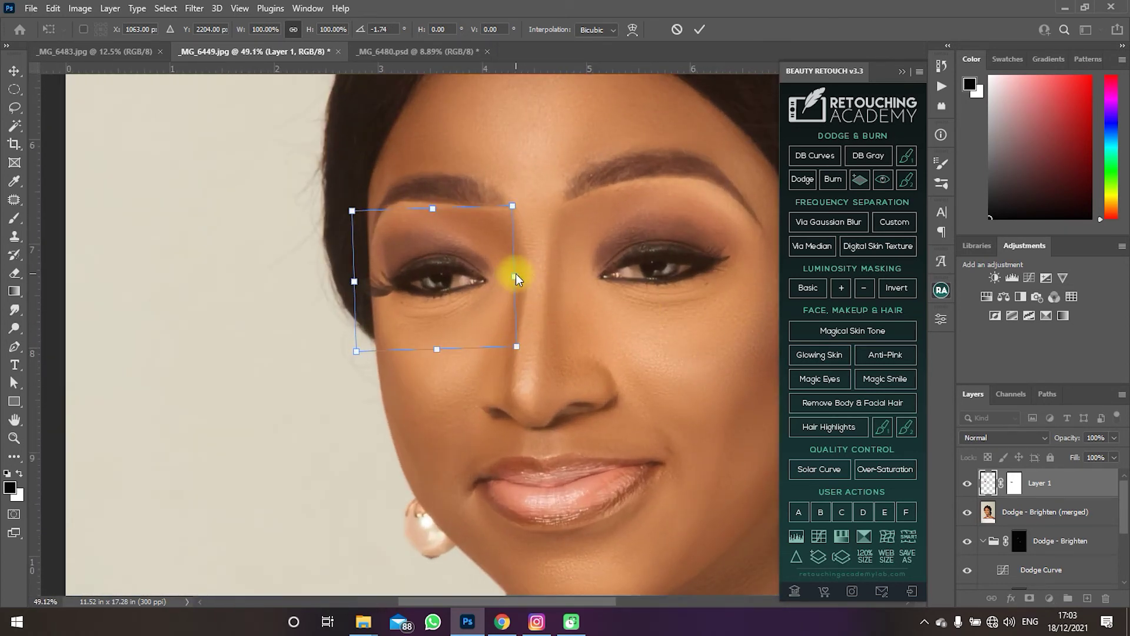
key(shift)
drag(518, 275, 520, 274)
key(Return)
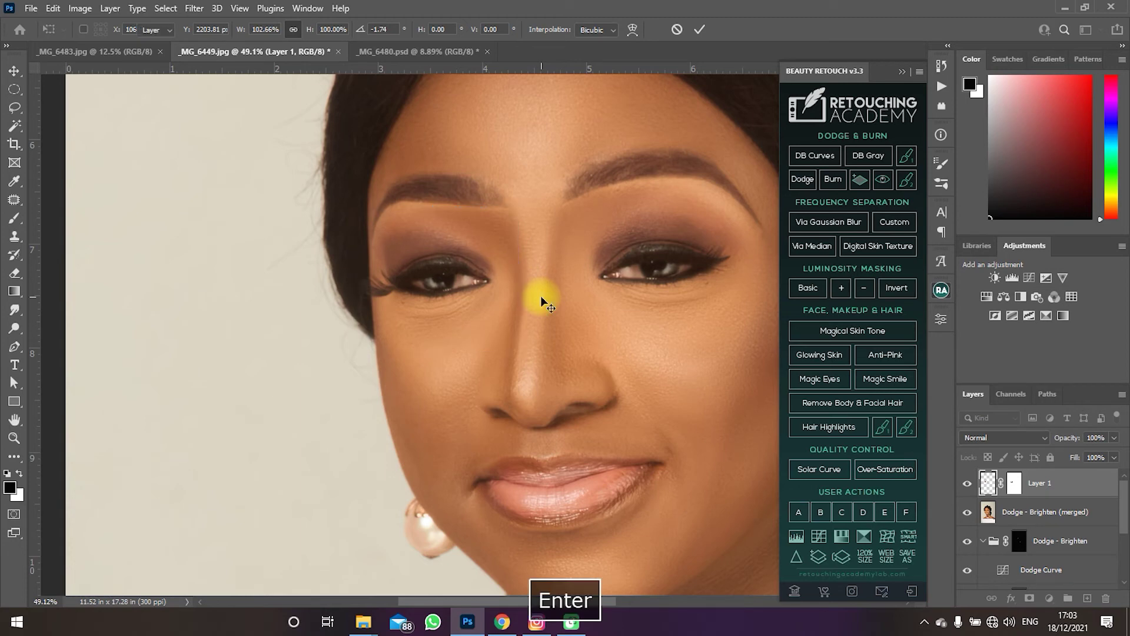
Step: Nudge the eye copy sideways to fine-tune its position, and check both eyes against the whole portrait
scroll(465, 303, down, 5)
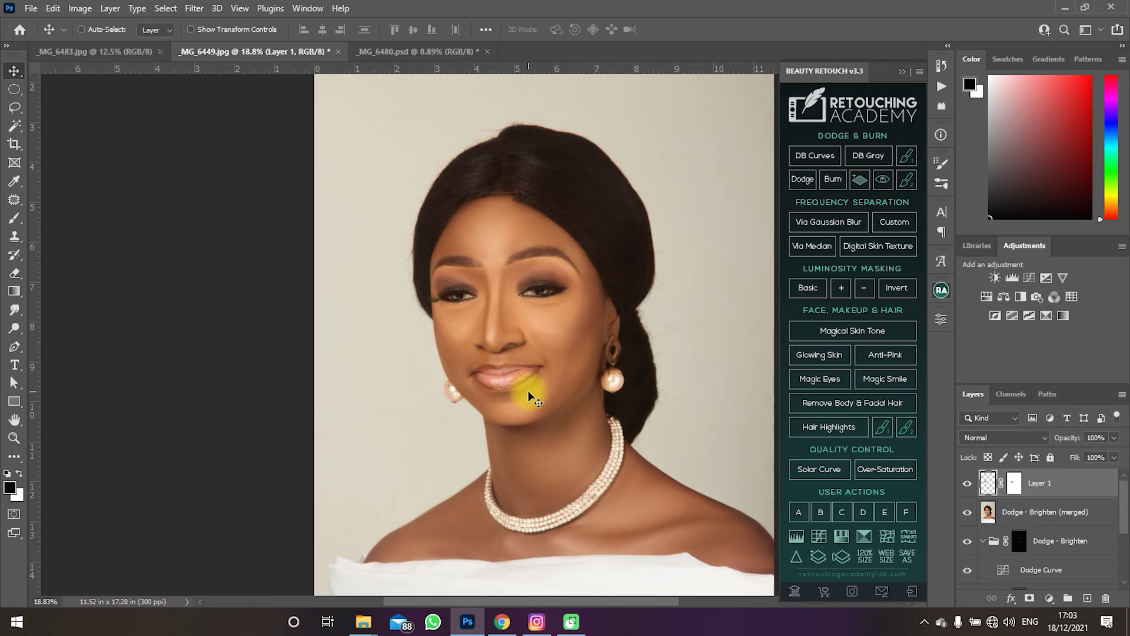
key(Left)
key(Right)
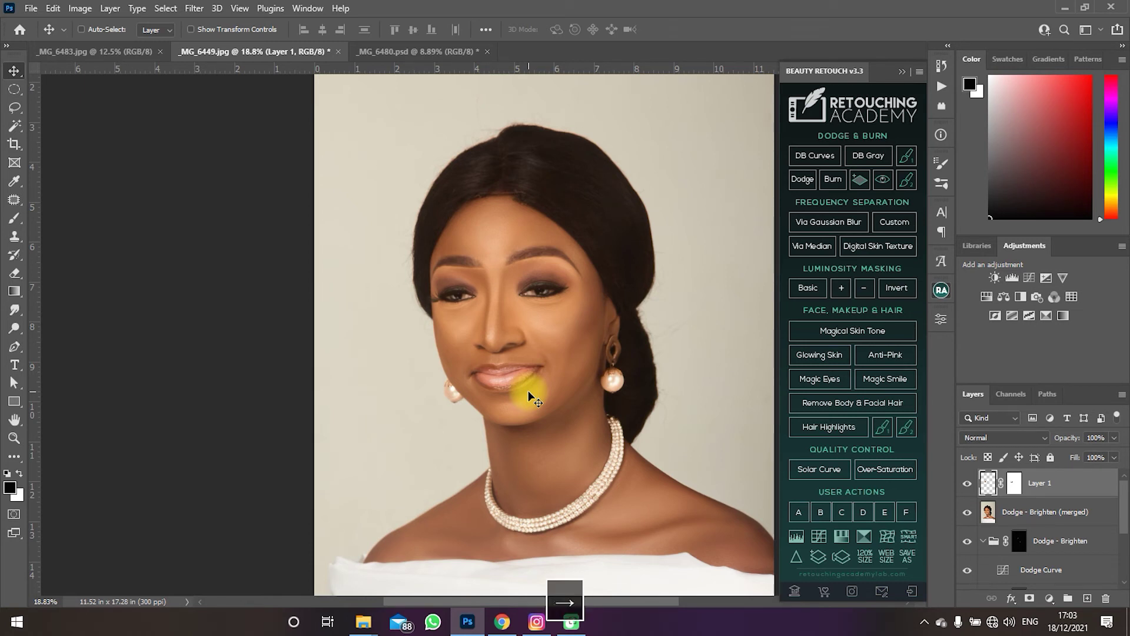
key(Right)
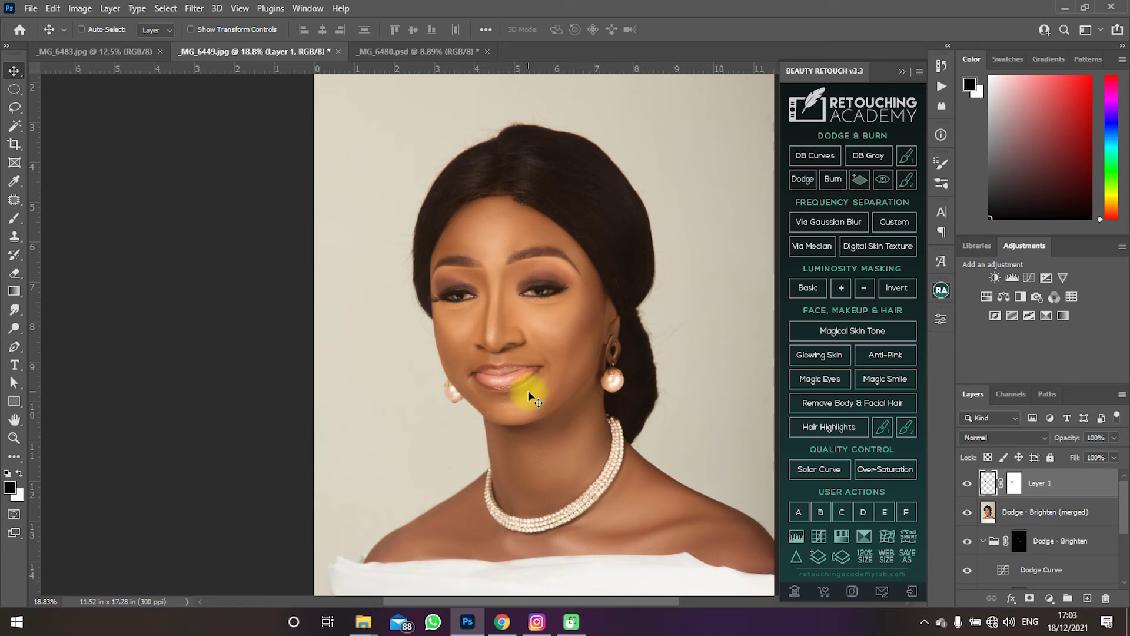
scroll(528, 390, down, 2)
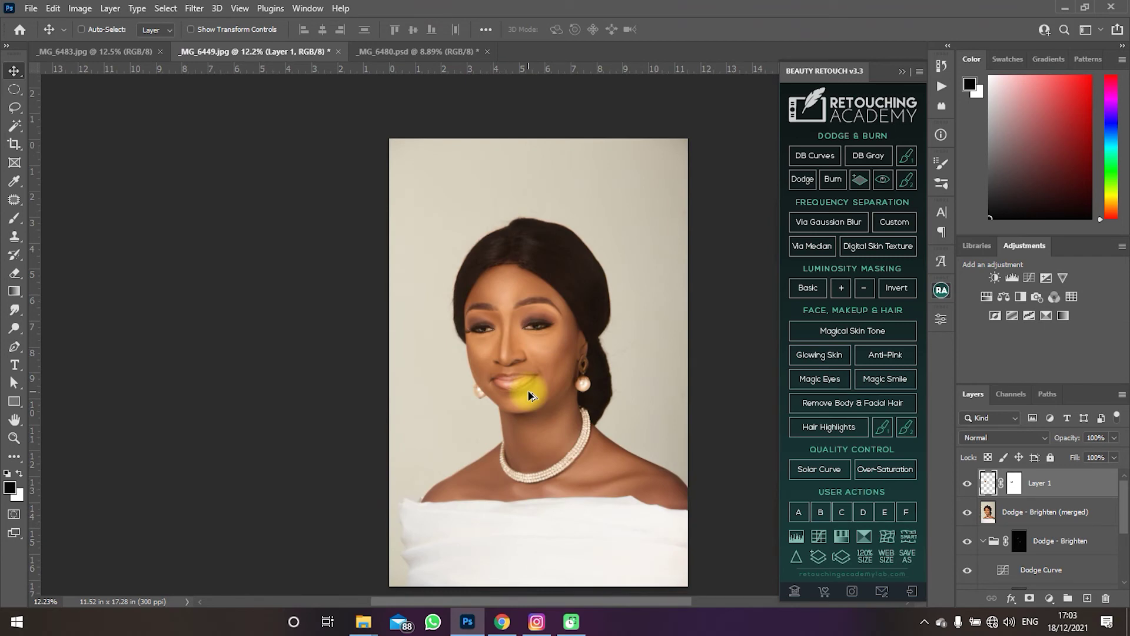
scroll(517, 341, up, 3)
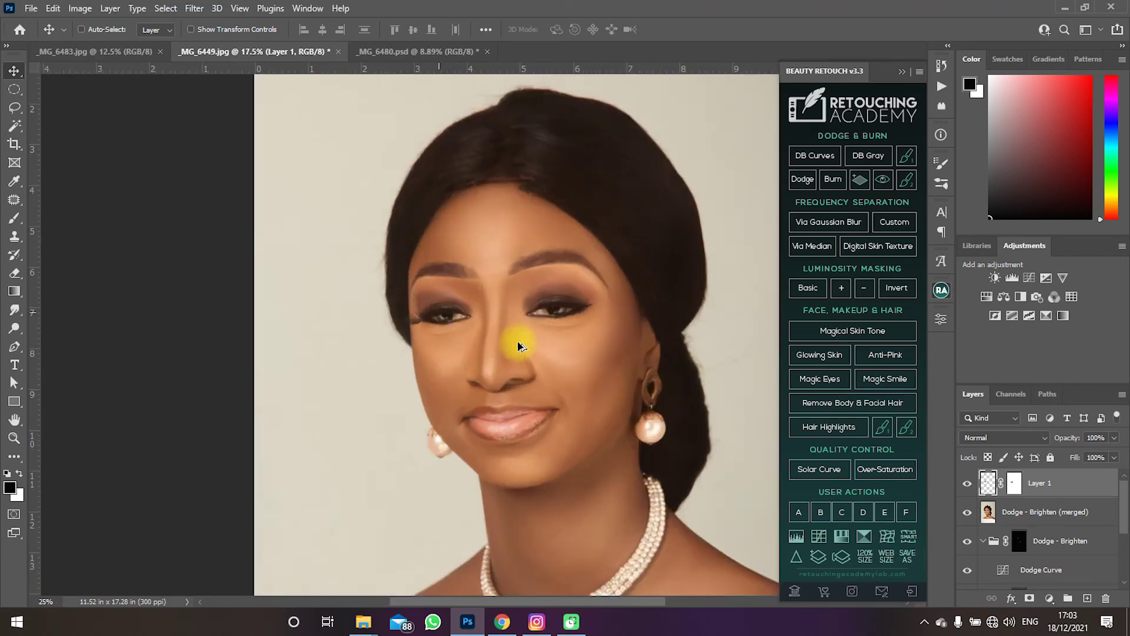
scroll(517, 340, up, 2)
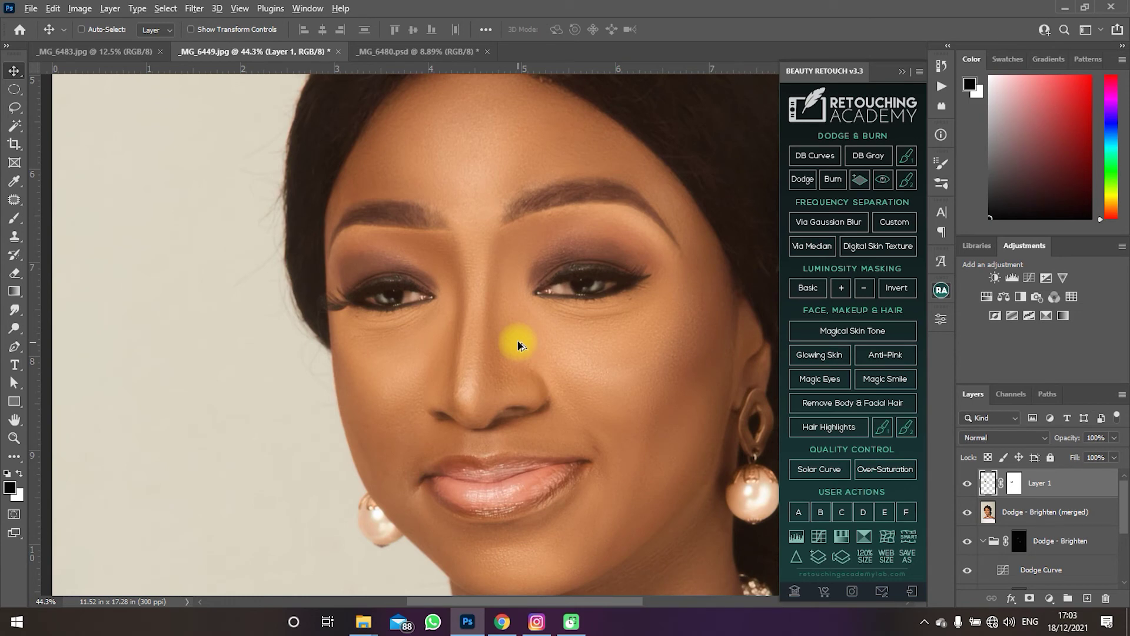
scroll(518, 346, down, 5)
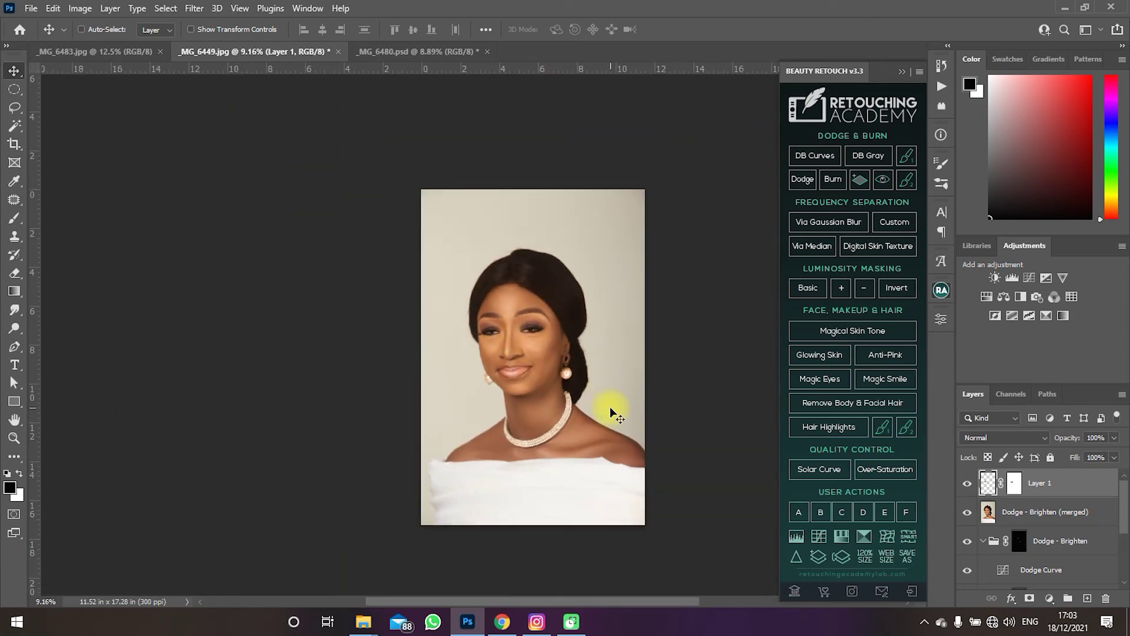
Step: Duplicate Layer 1 and Dodge - Brighten (merged), merge the two copies into one layer, and duplicate the merged layer
shift+click(1030, 517)
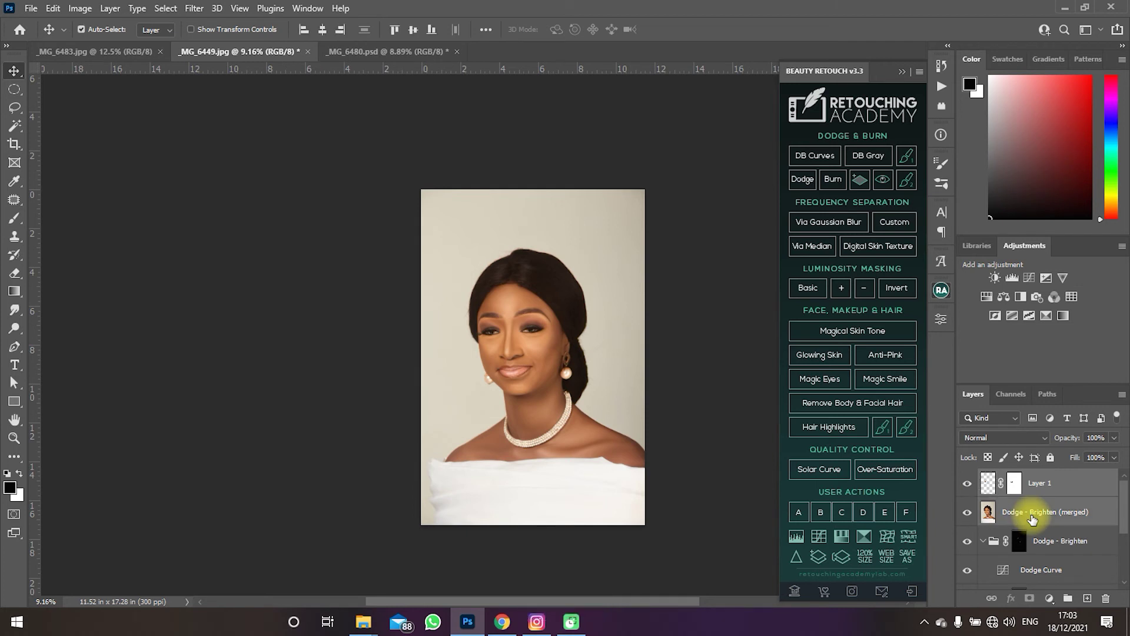
key(ctrl+j)
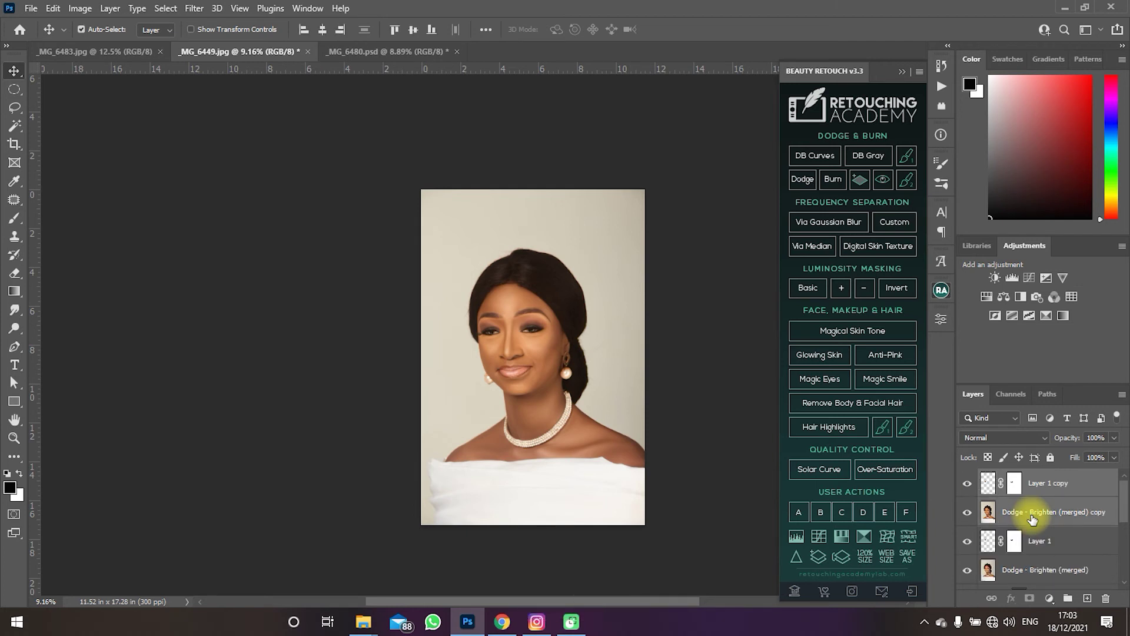
key(ctrl+e)
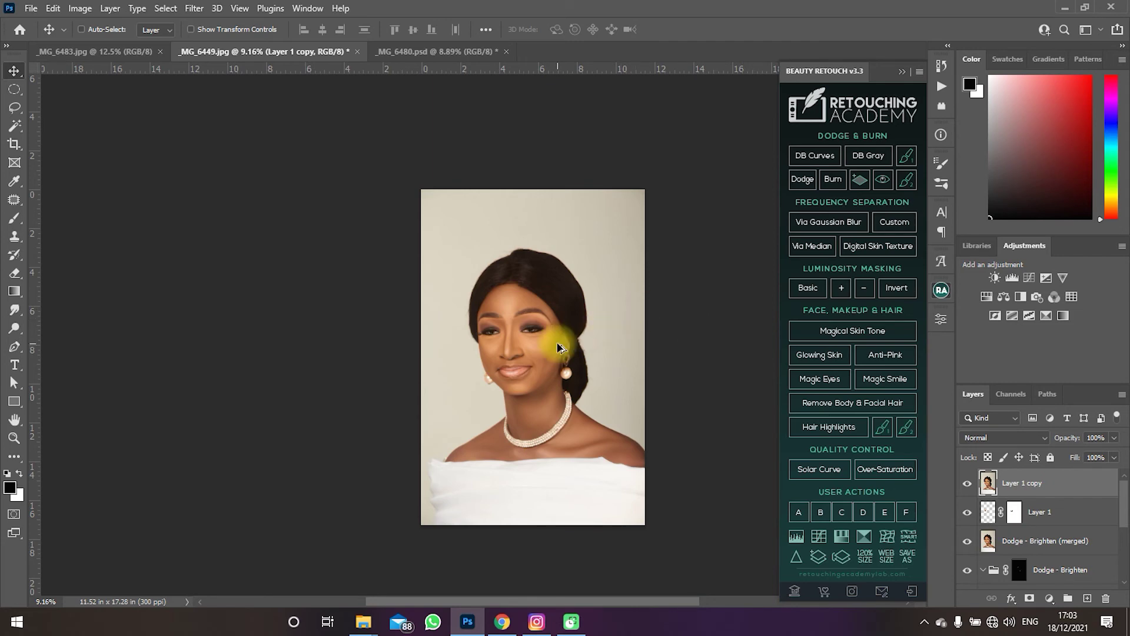
scroll(558, 347, up, 5)
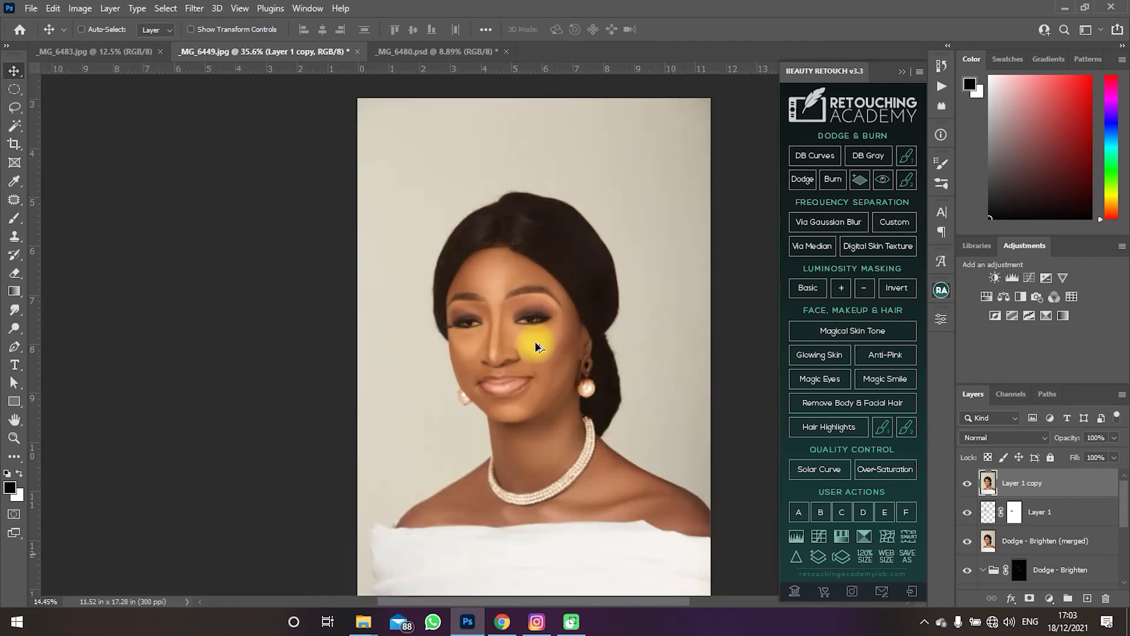
scroll(535, 340, down, 4)
key(ctrl+j)
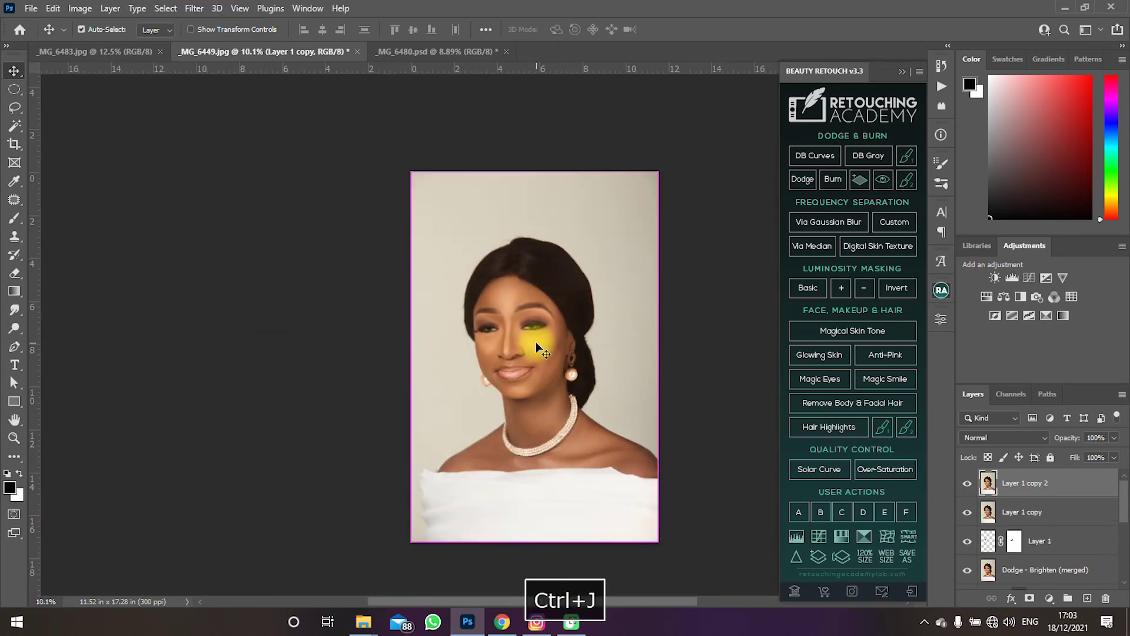
click(194, 8)
mouse_move(267, 188)
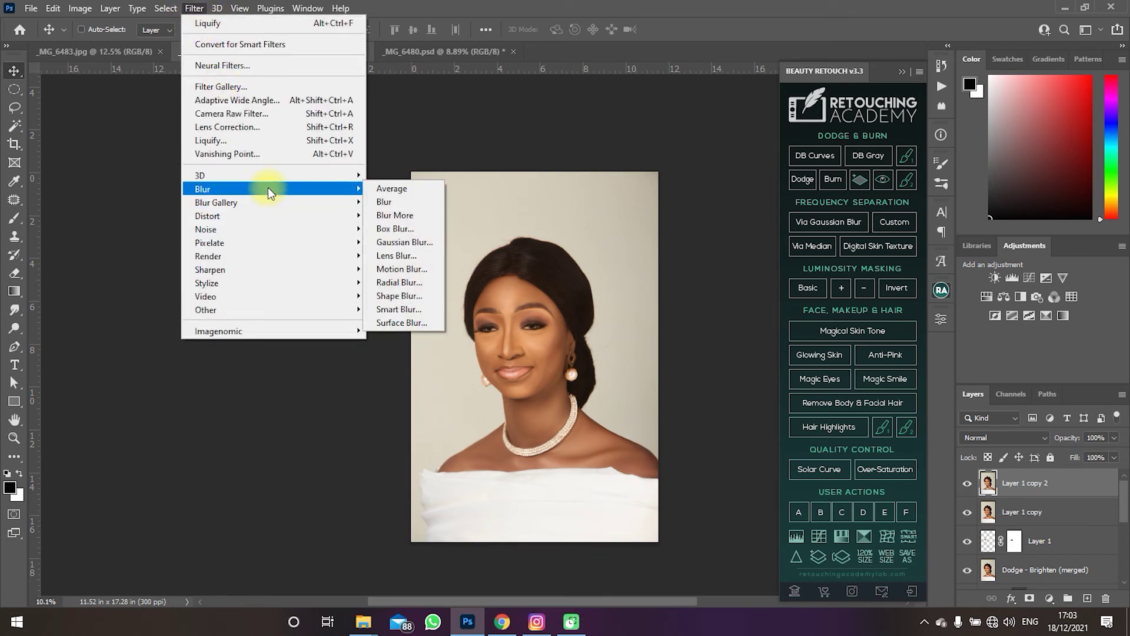
click(644, 196)
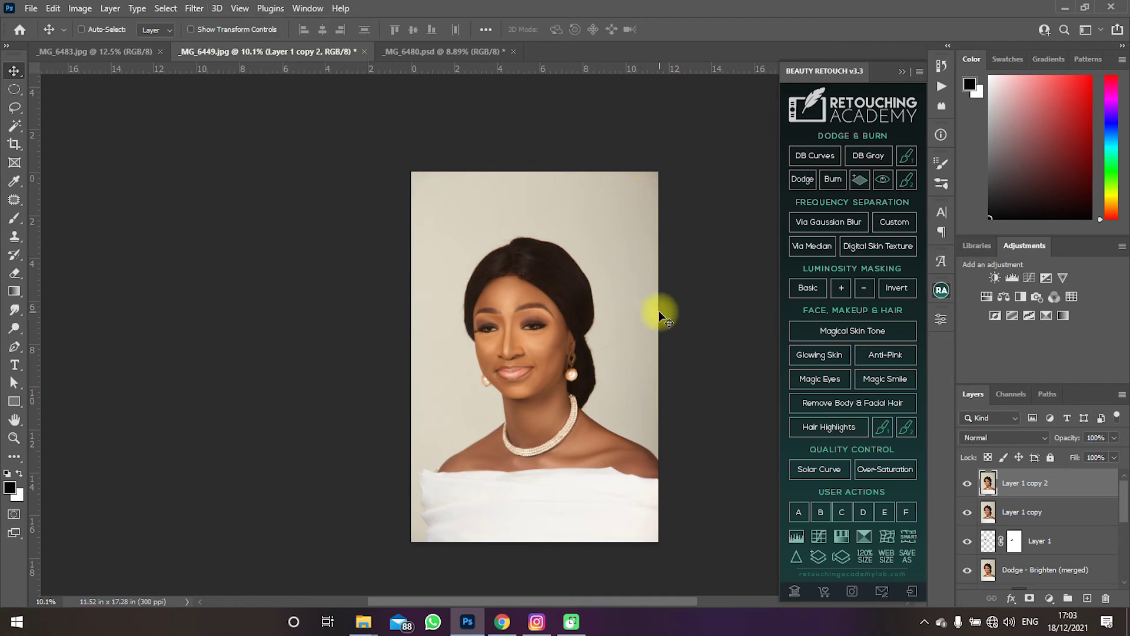
key(ctrl)
Step: Add a Curves adjustment above the merged portrait and raise the RGB midtones slightly to brighten the image
click(1030, 277)
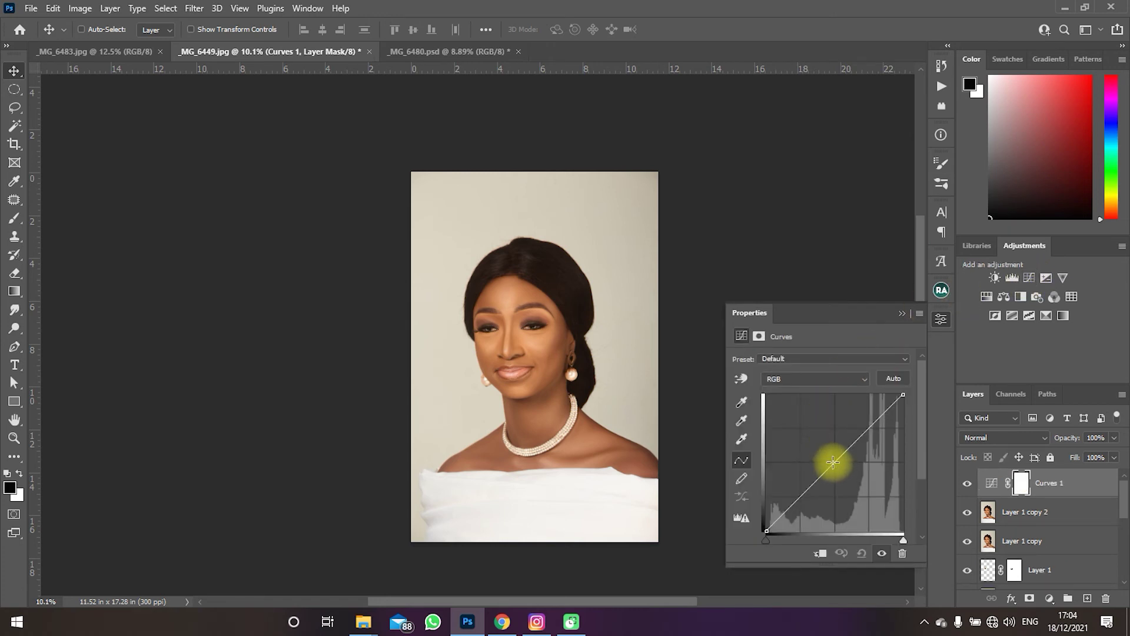
drag(830, 459, 828, 462)
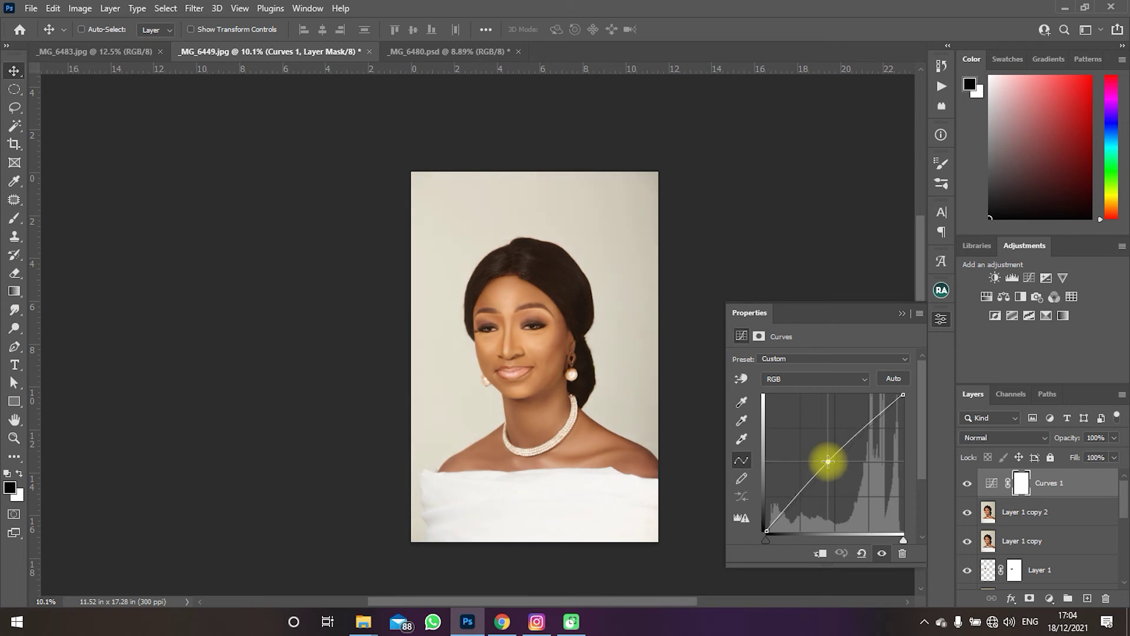
click(1089, 487)
click(1089, 487)
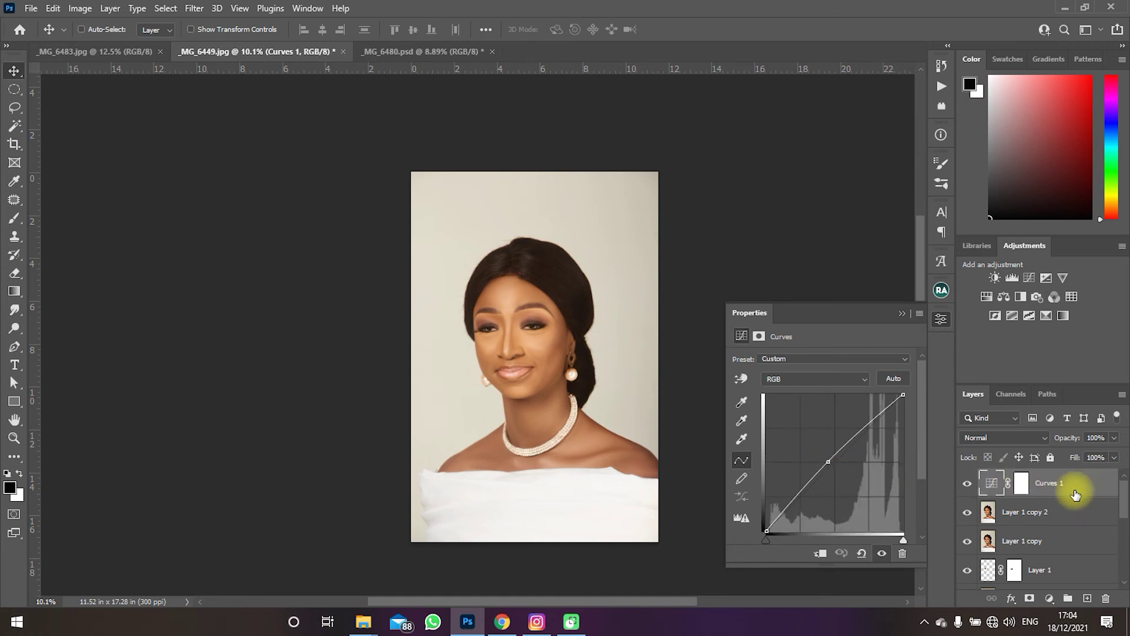
key(ctrl)
scroll(570, 347, up, 5)
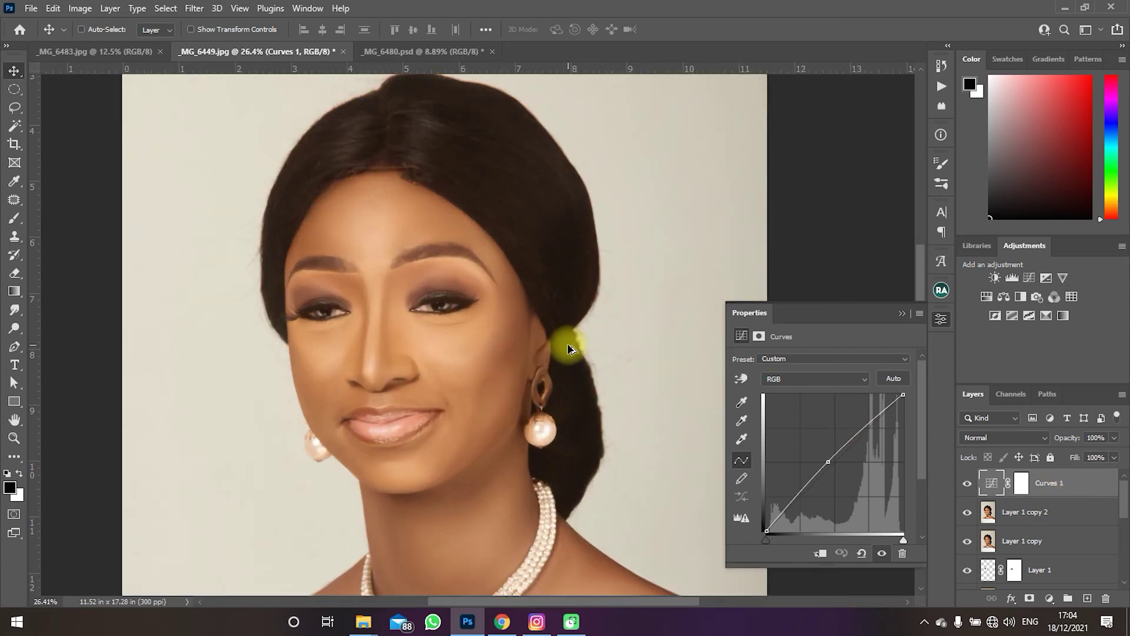
scroll(568, 346, down, 4)
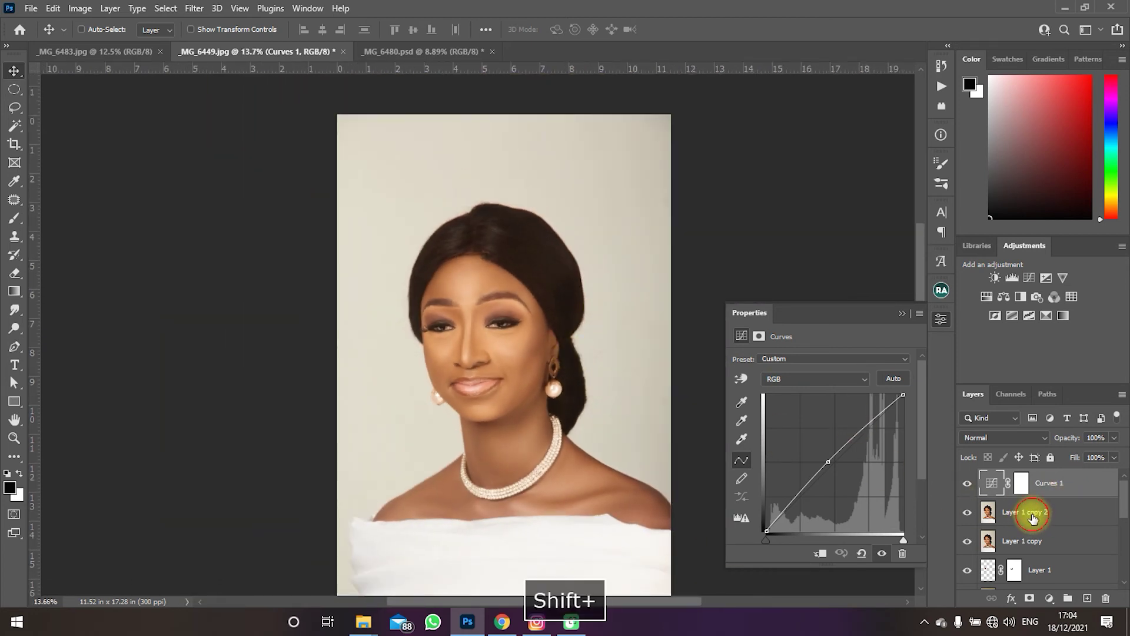
Step: Duplicate Curves 1 together with Layer 1 copy 2, merge the copies into one layer, and duplicate the merged layer
shift+click(1033, 517)
key(ctrl+j)
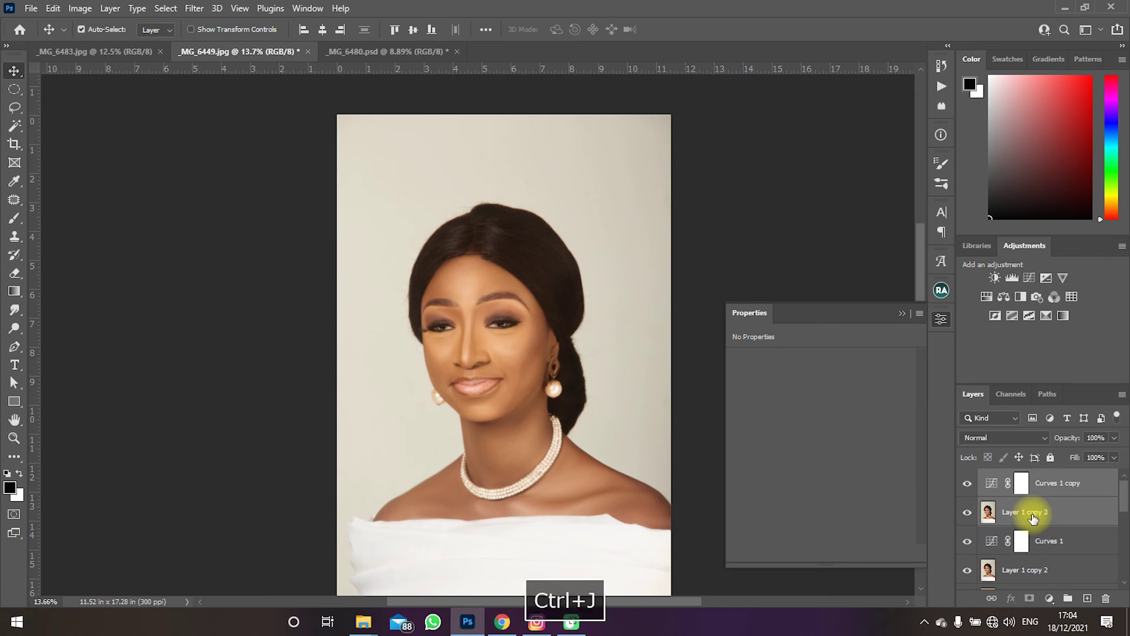
key(ctrl+e)
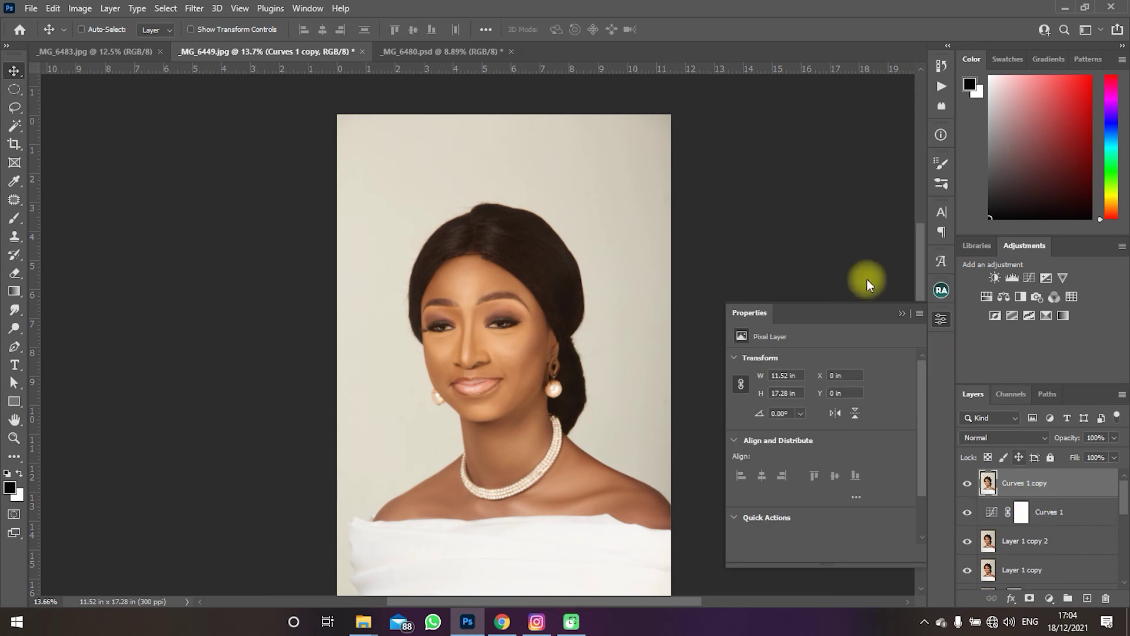
key(ctrl+j)
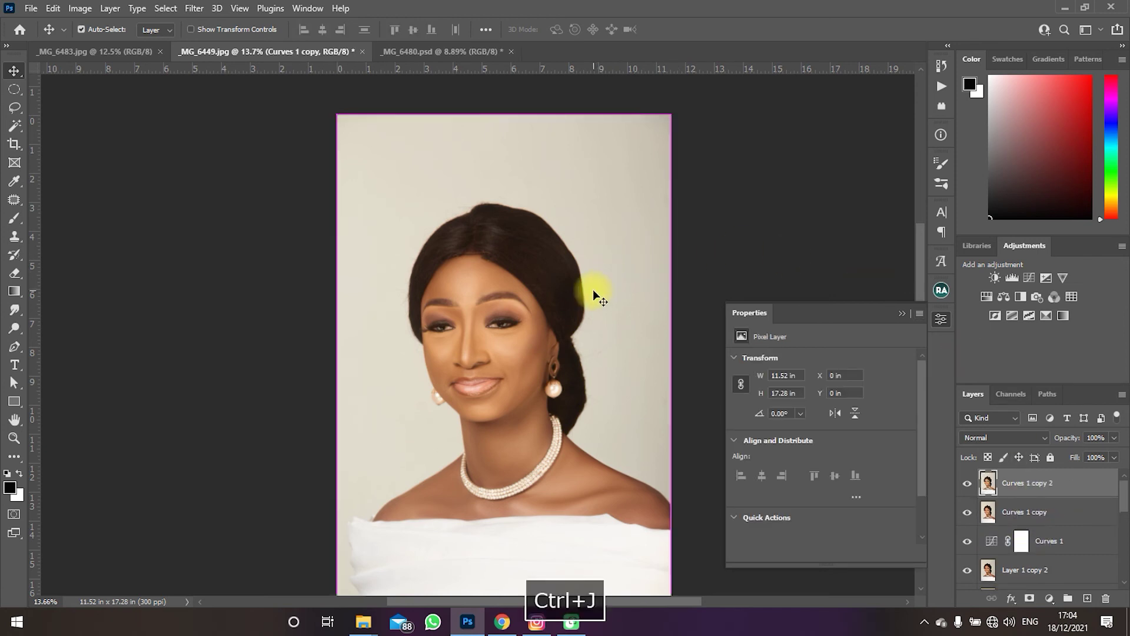
Step: Apply a High Pass filter with a 500-pixel radius to the topmost portrait copy
click(194, 8)
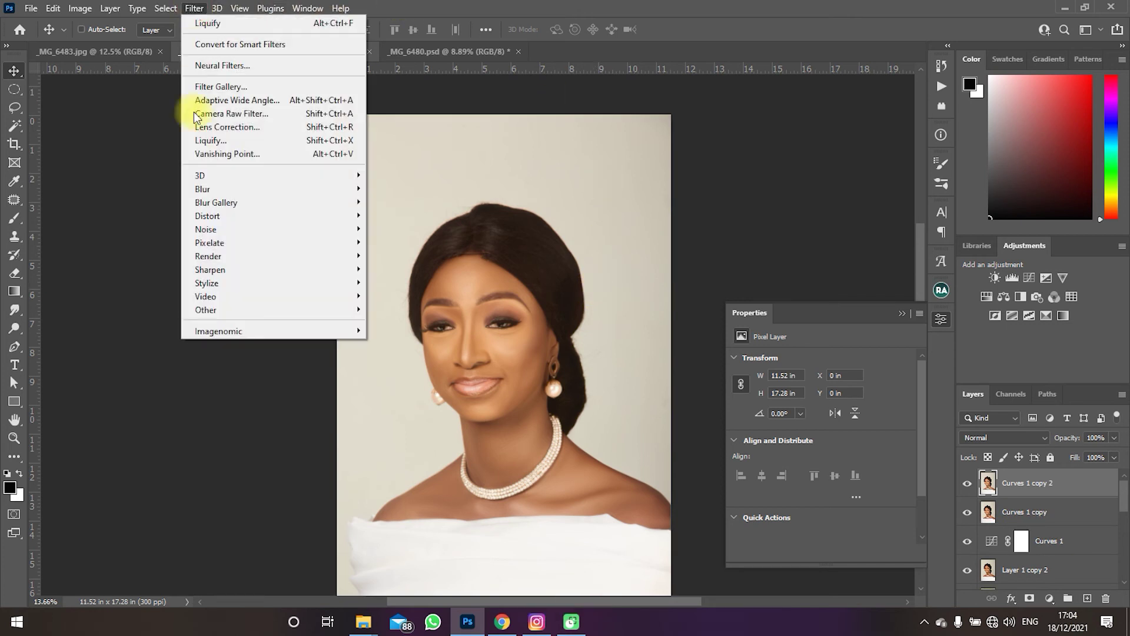
mouse_move(272, 309)
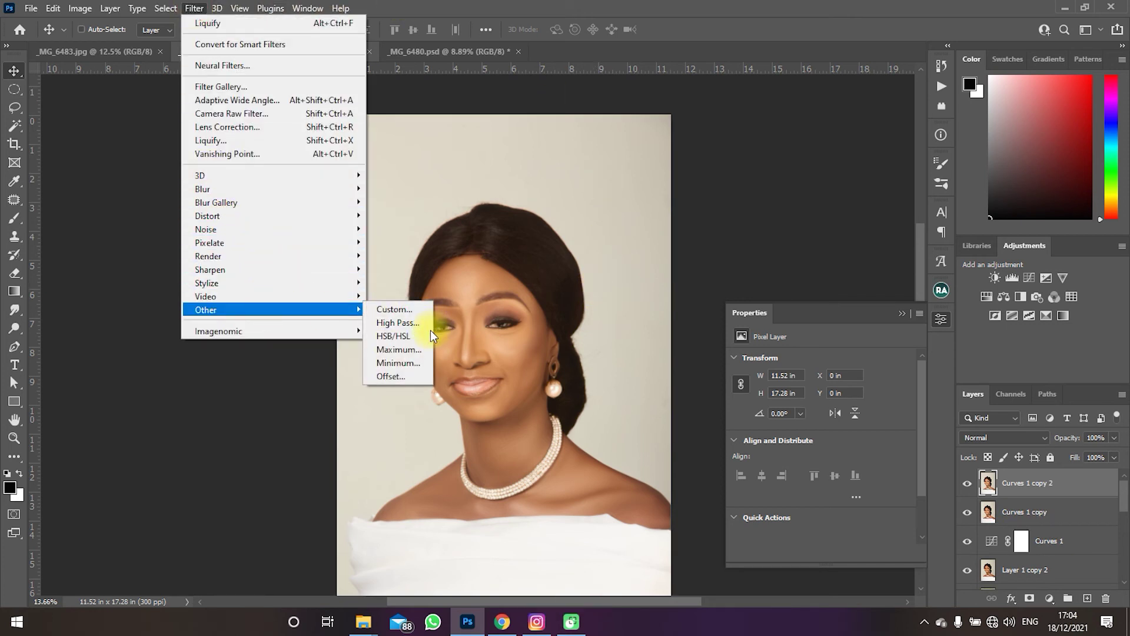
click(412, 323)
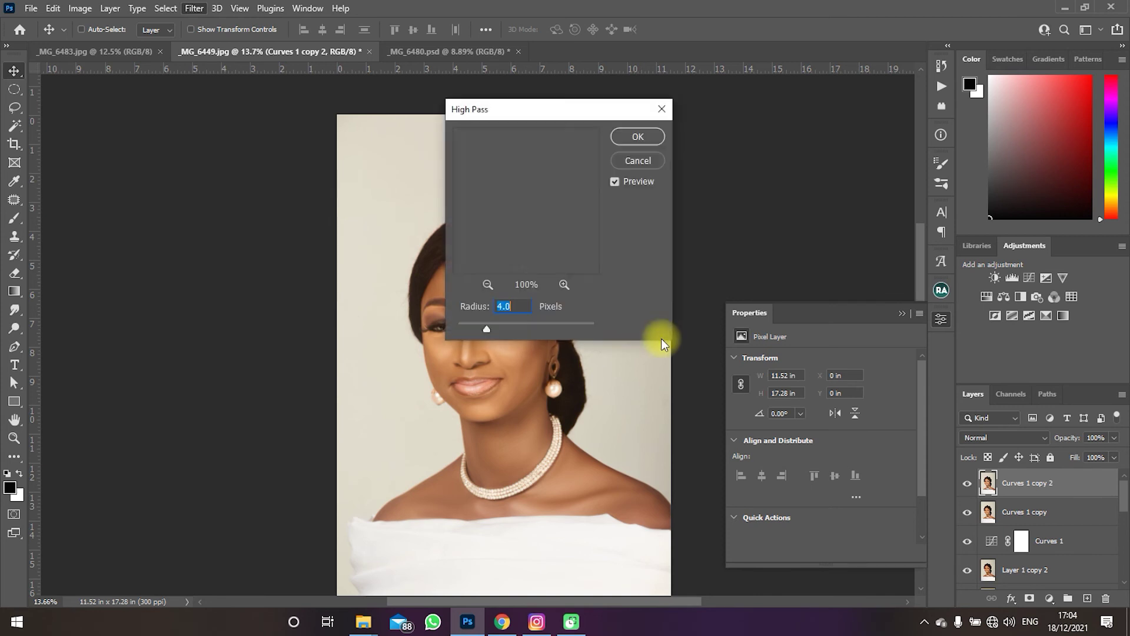
text(500)
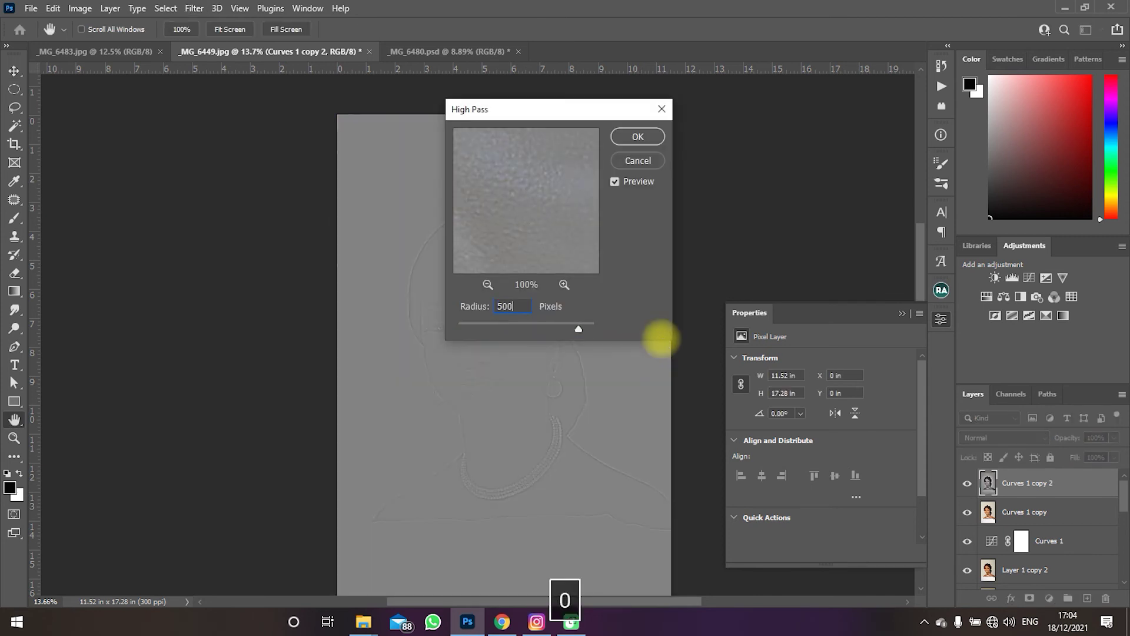
key(Return)
Step: Set the High Pass layer's blend mode to Soft Light and add a layer mask to it, inverted to black
key(v)
key(shift+alt+o)
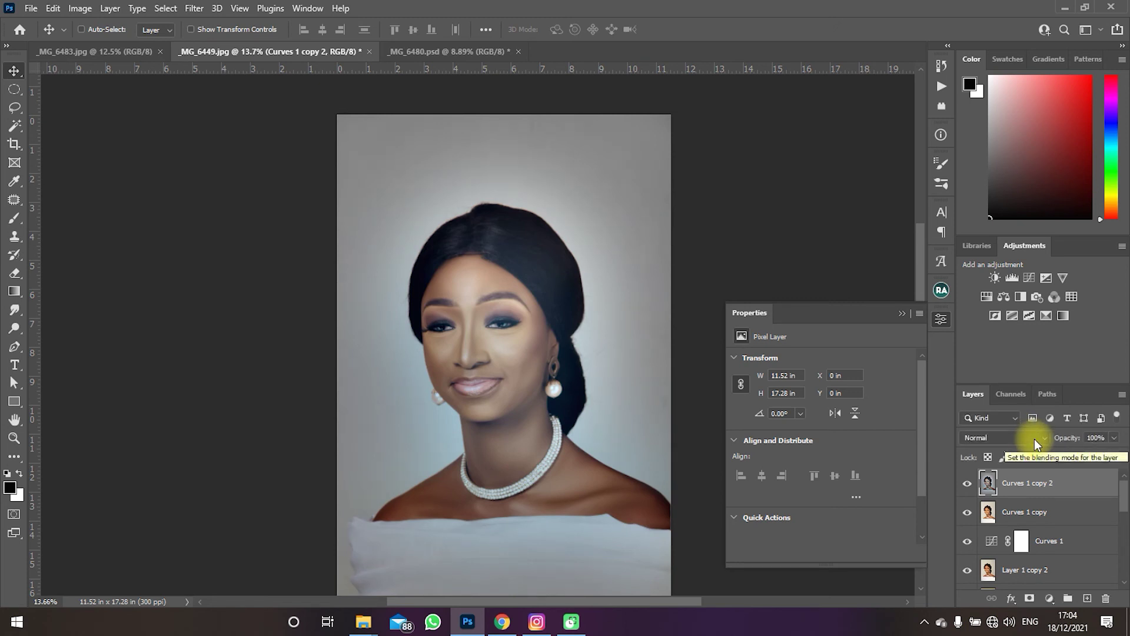
click(1033, 439)
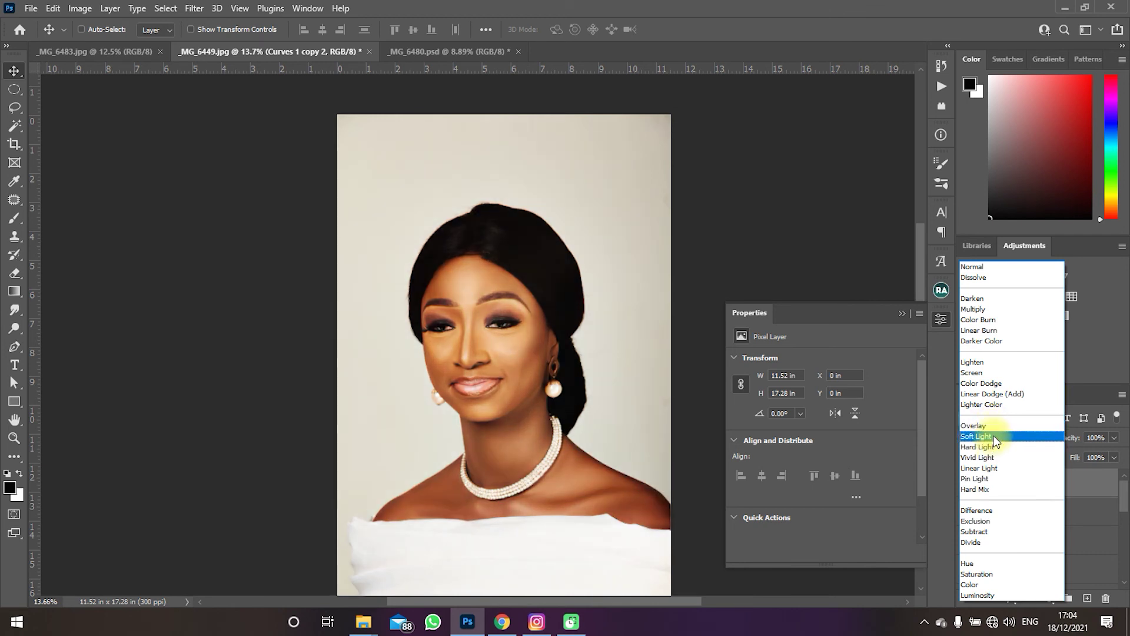
click(993, 436)
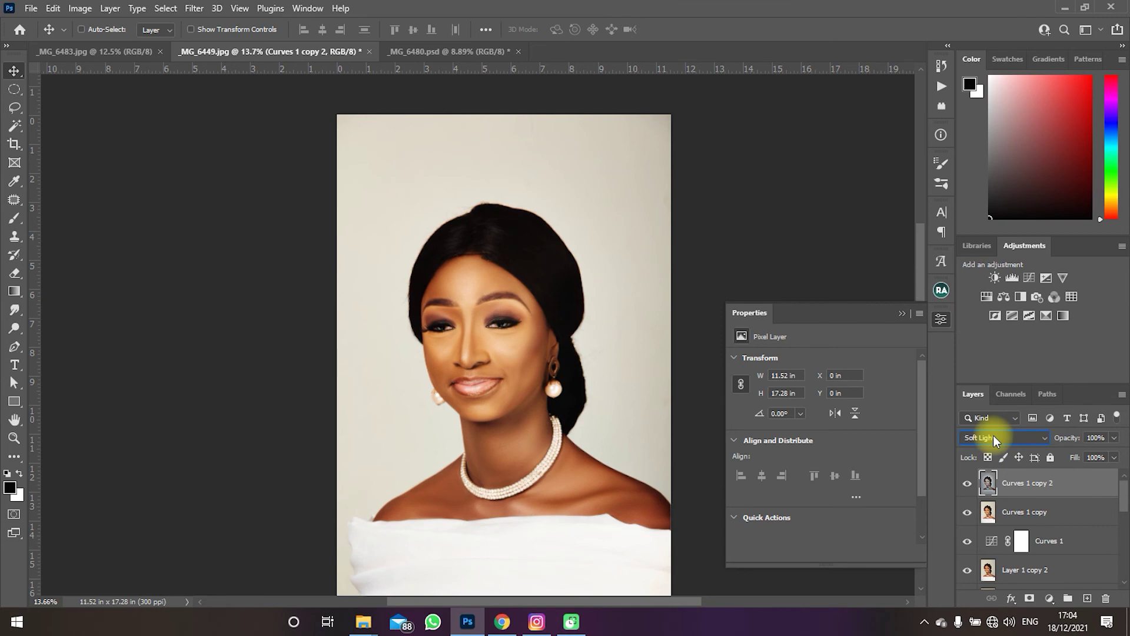
click(1030, 599)
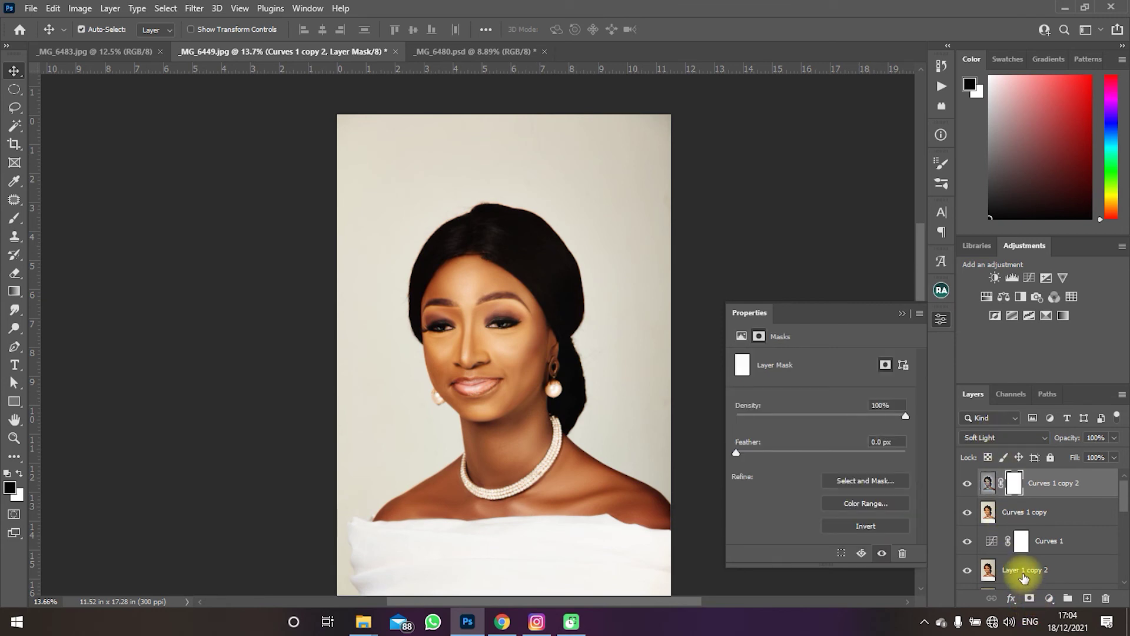
key(ctrl+i)
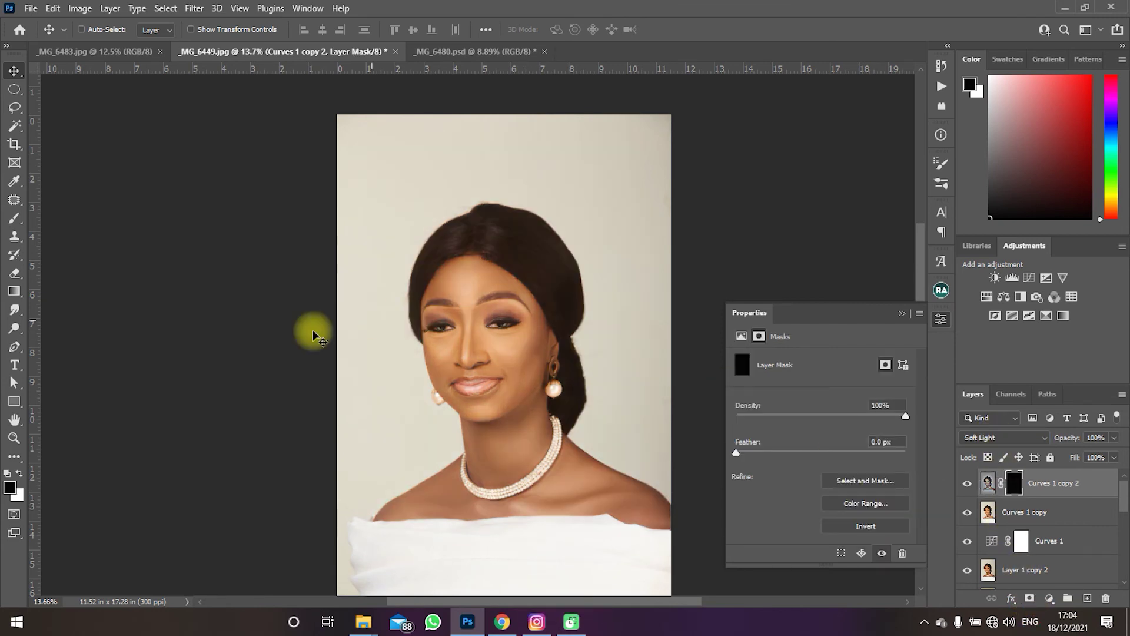
Step: Paint white over the lips on the High Pass layer's mask with an 80-pixel brush and compare before and after
click(14, 218)
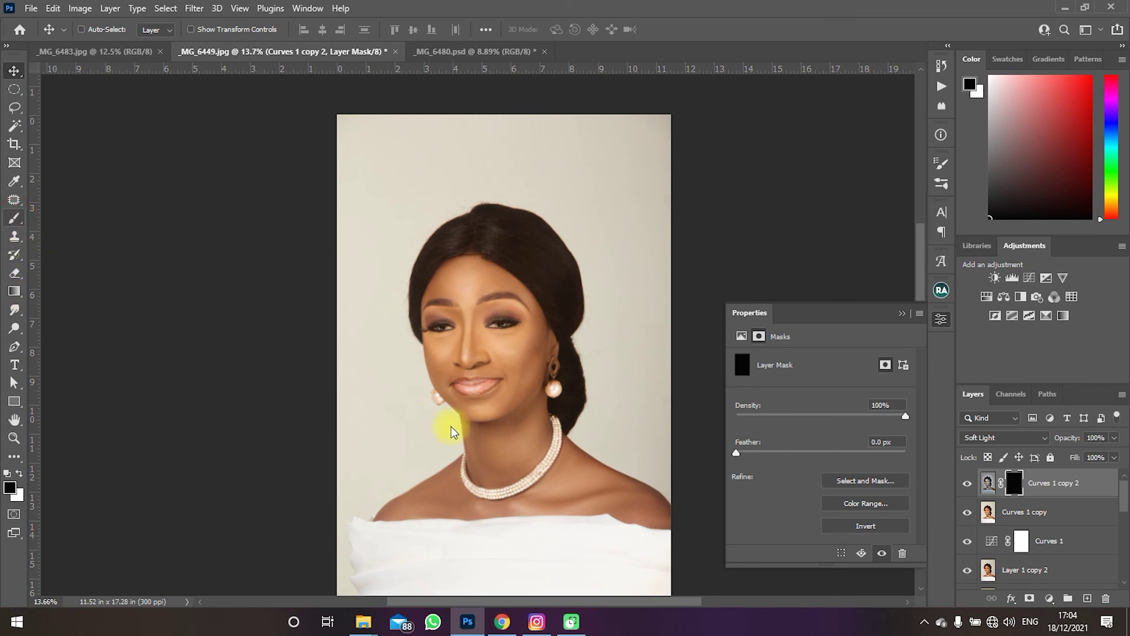
click(14, 218)
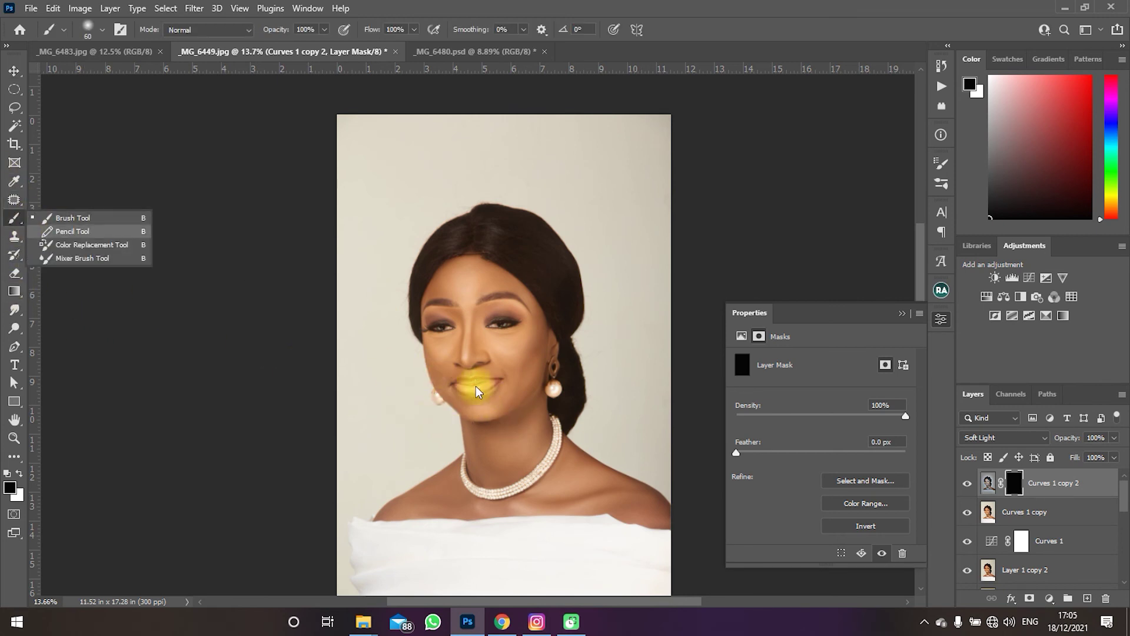
click(74, 221)
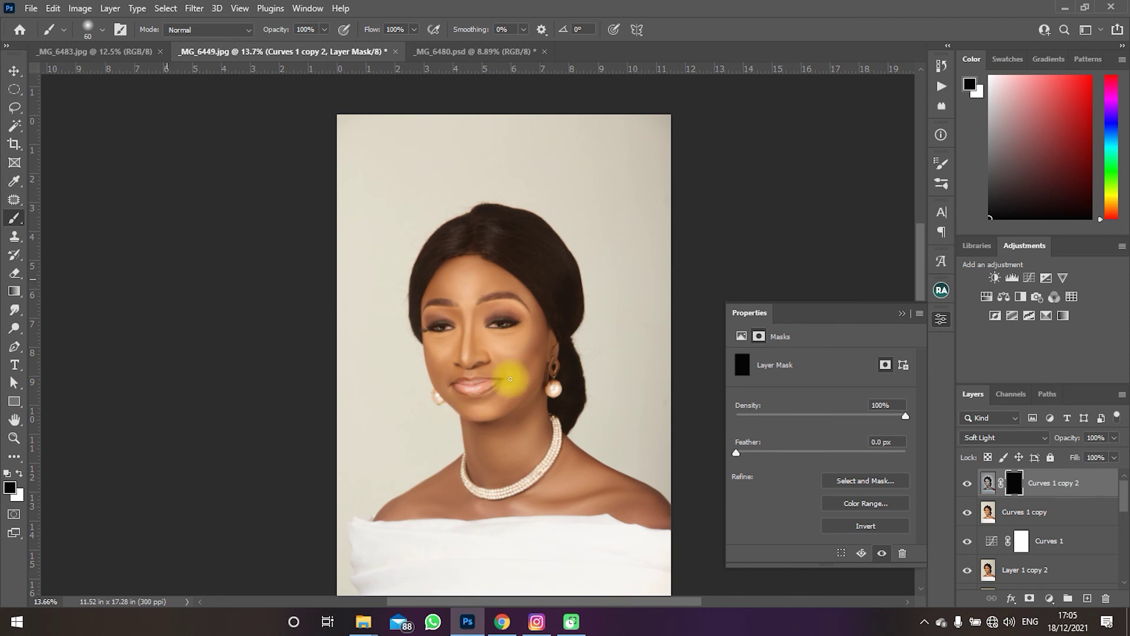
scroll(509, 375, up, 3)
scroll(510, 375, up, 2)
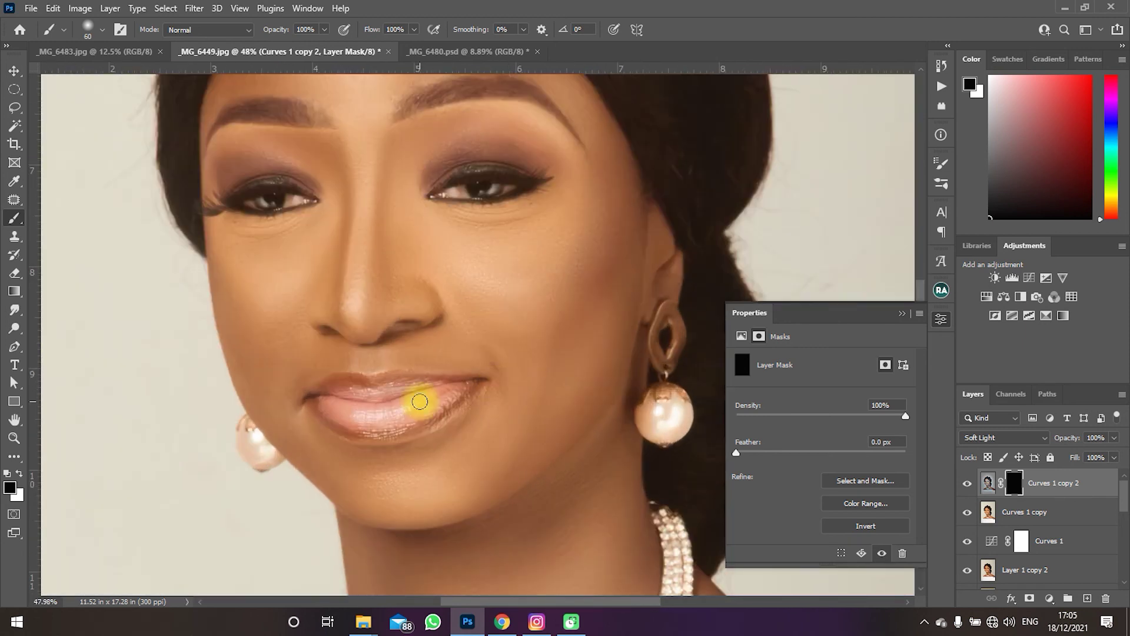
key(bracketright)
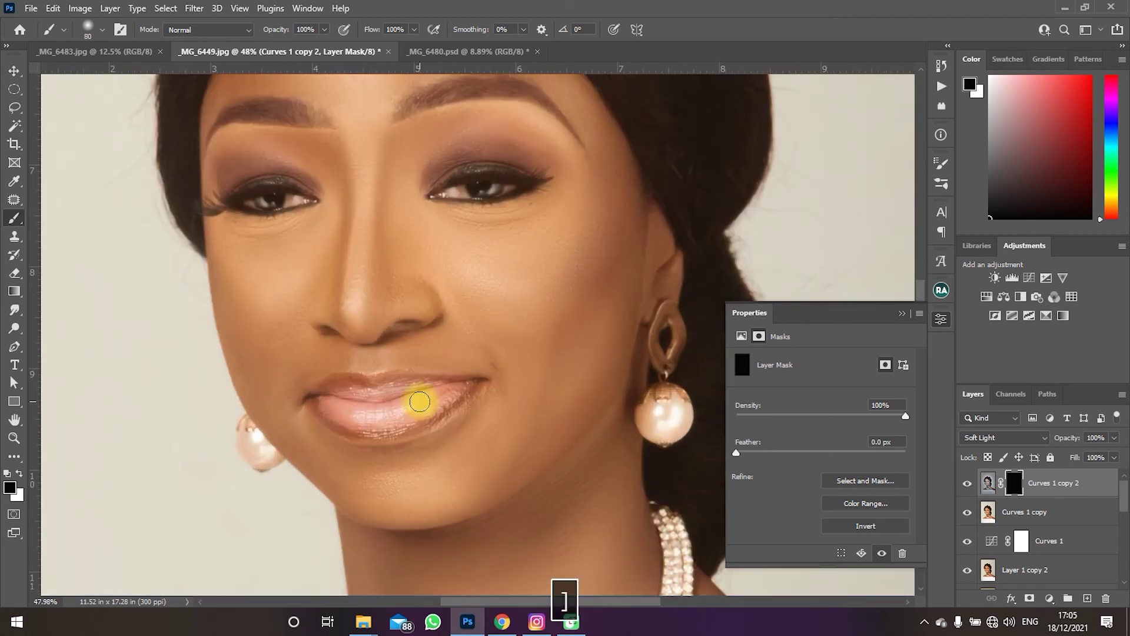
key(x)
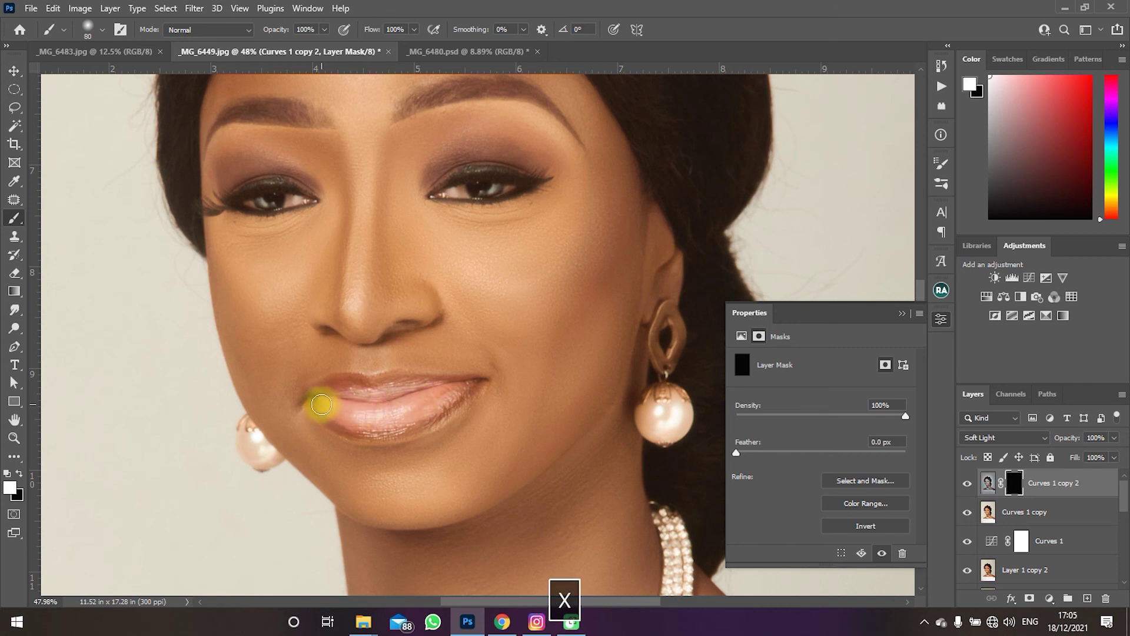
mouse_move(321, 403)
mouse_down()
mouse_move(348, 386)
mouse_move(449, 388)
mouse_move(411, 416)
mouse_move(330, 396)
mouse_move(328, 406)
mouse_move(434, 391)
mouse_move(330, 396)
mouse_move(341, 418)
mouse_move(434, 406)
mouse_move(461, 383)
mouse_up()
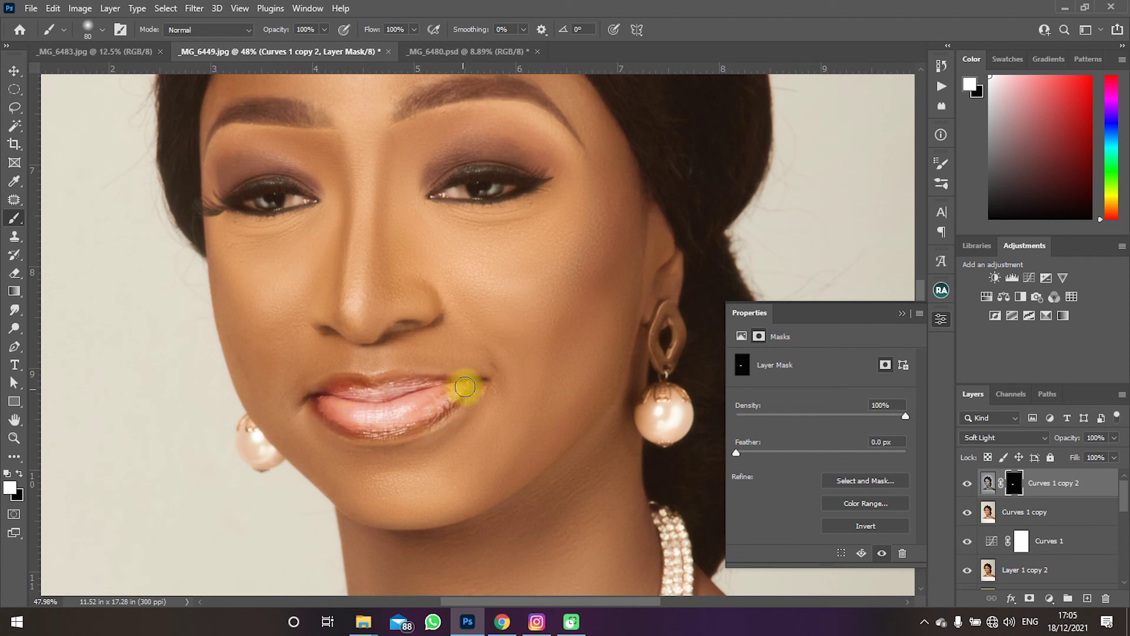
click(968, 485)
click(969, 485)
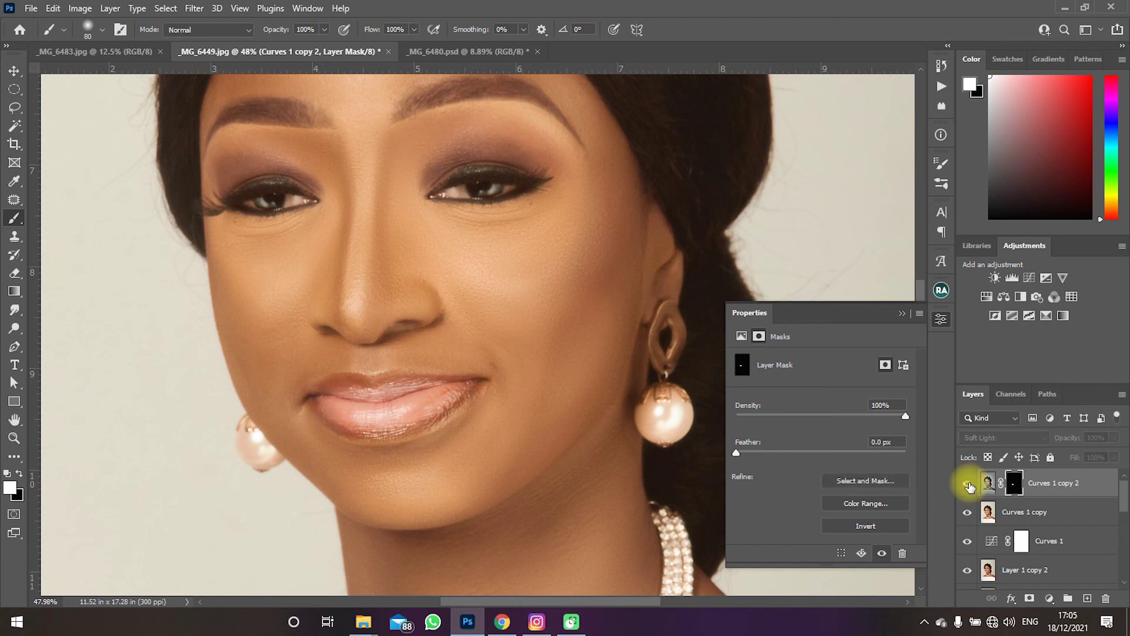
click(969, 485)
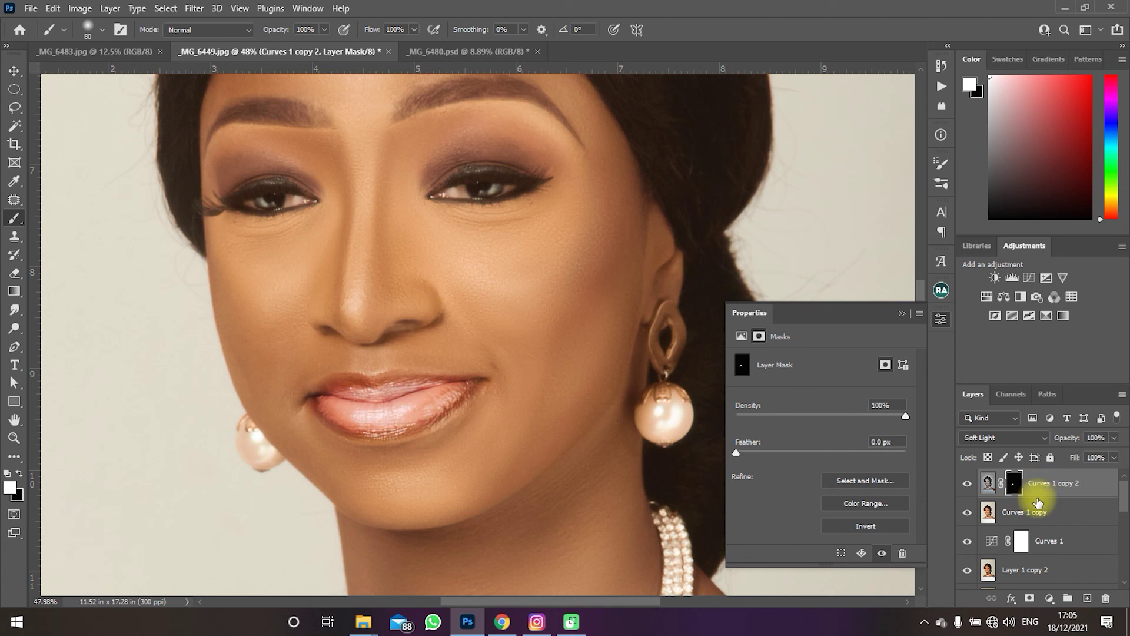
Step: Duplicate the masked Soft Light layer Curves 1 copy 2 and delete the duplicate's layer mask
key(ctrl+j)
key(x)
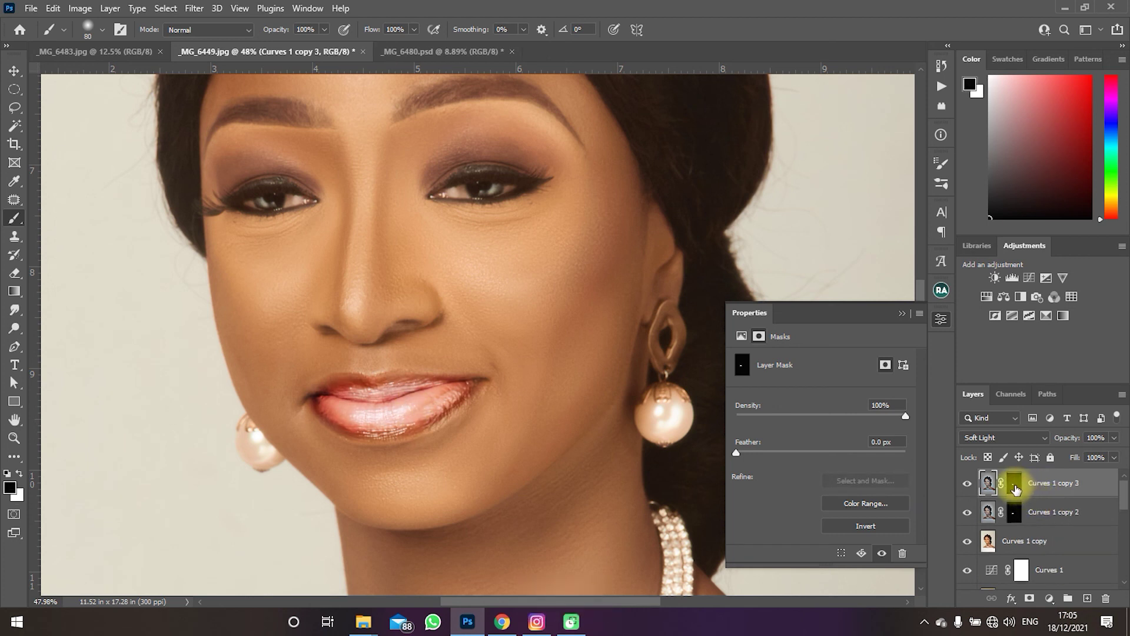
right_click(1015, 490)
click(1012, 379)
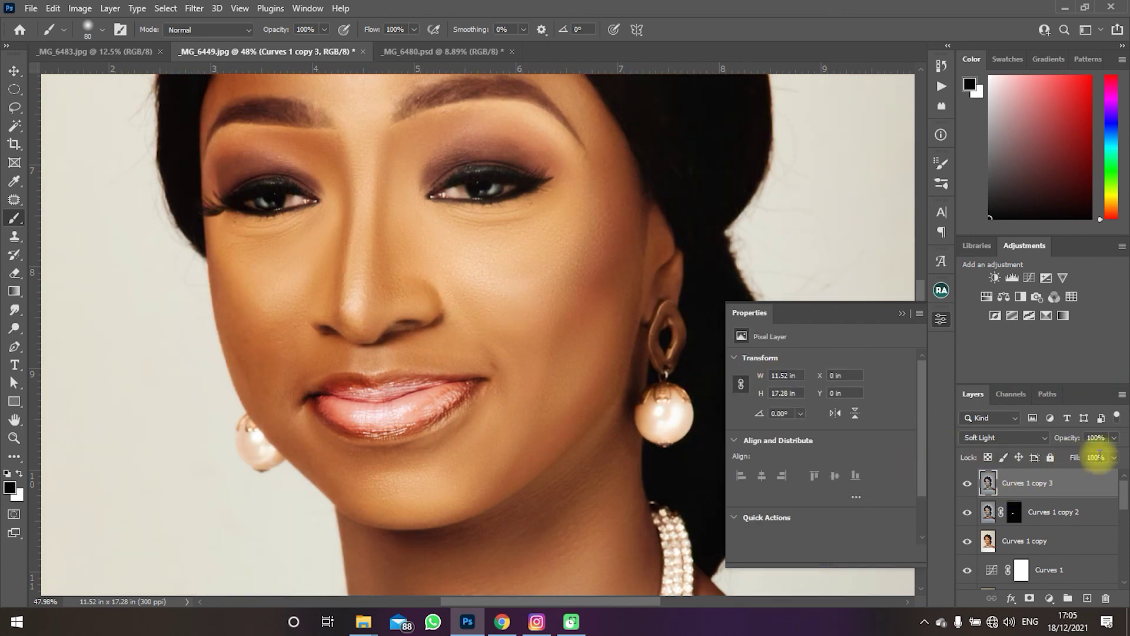
Step: Reduce the unmasked Soft Light copy's opacity to 51% and compare the portrait with and without it
click(1114, 438)
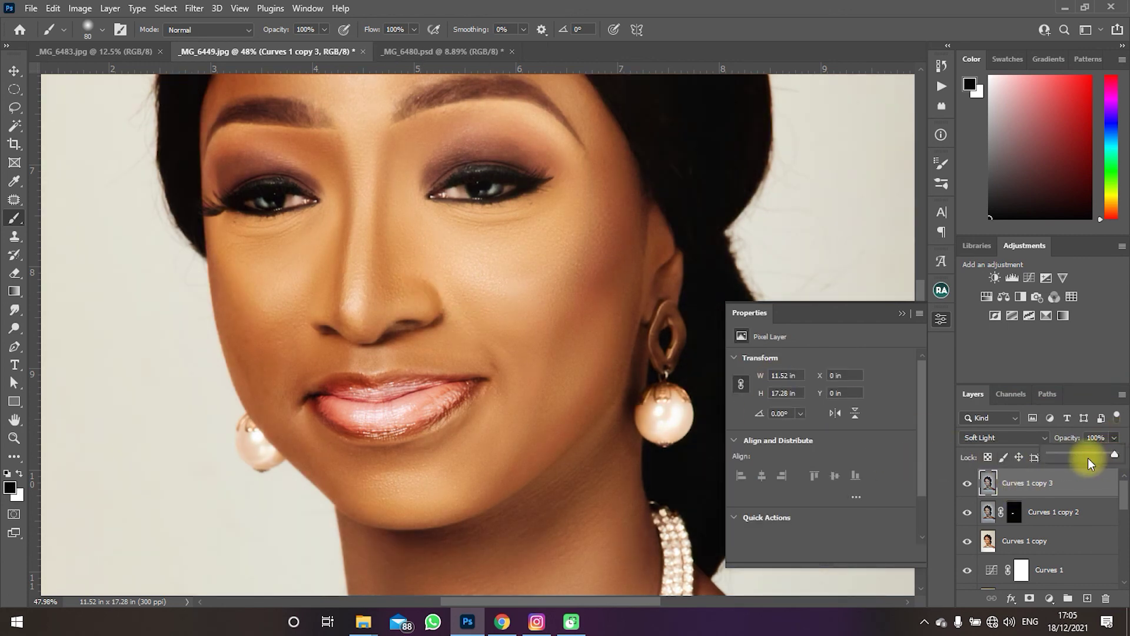
drag(1115, 455, 1111, 458)
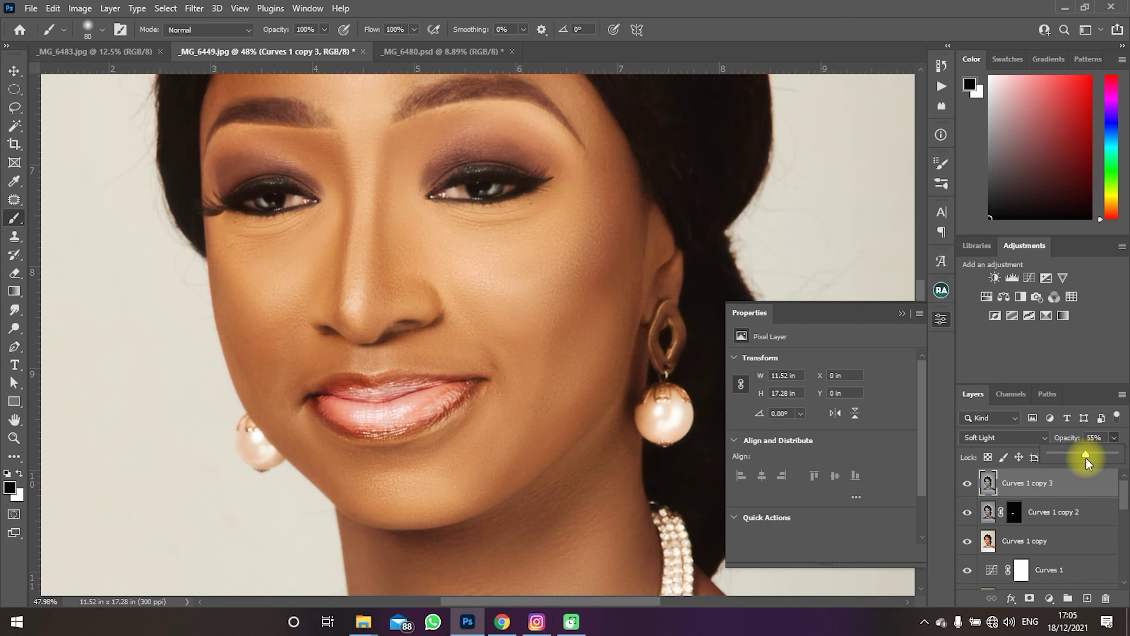
drag(1086, 457, 1083, 458)
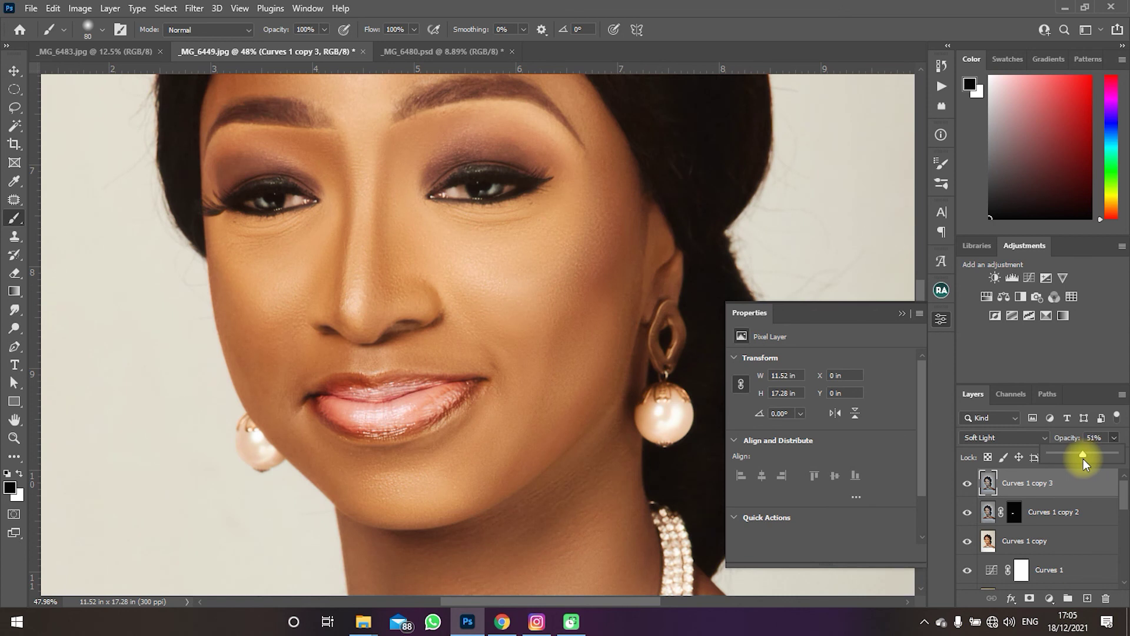
click(967, 484)
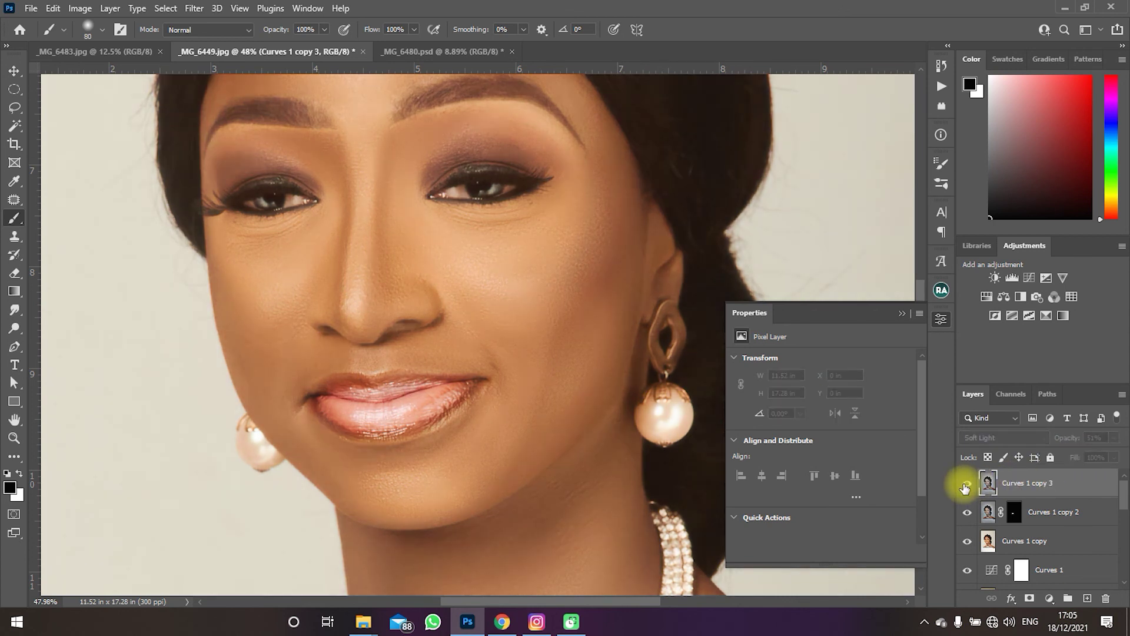
click(965, 484)
Step: Copy the Color Lookup 1 and Selective Color 1 adjustment layers from _MG_6480.psd to the top of the _MG_6449.jpg portrait
scroll(378, 298, down, 5)
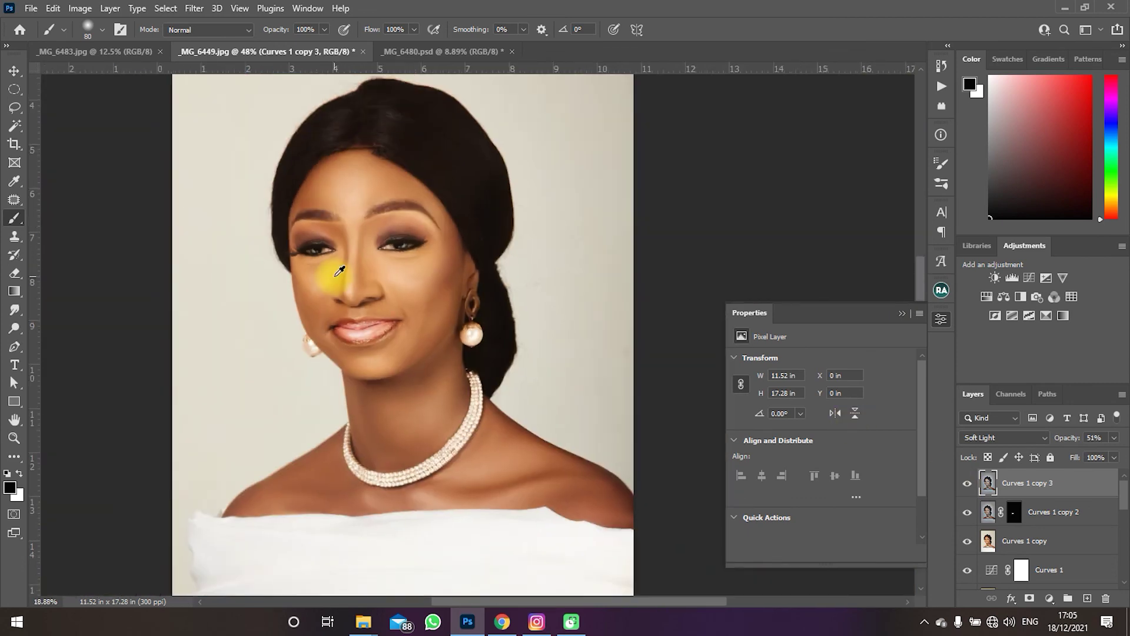
scroll(340, 270, down, 2)
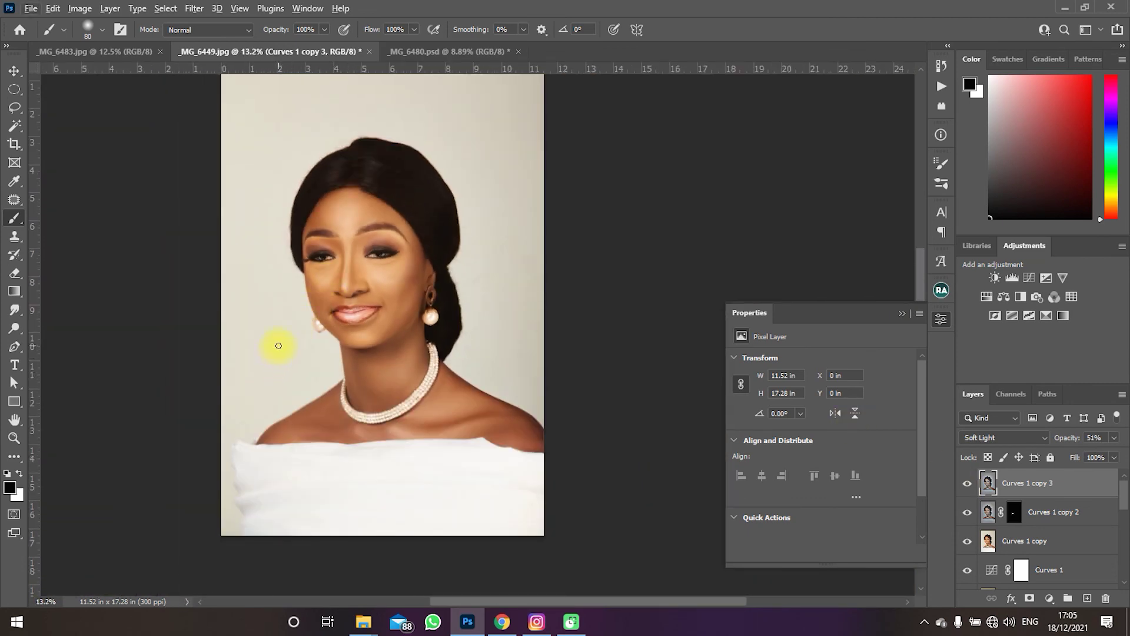
scroll(258, 313, down, 1)
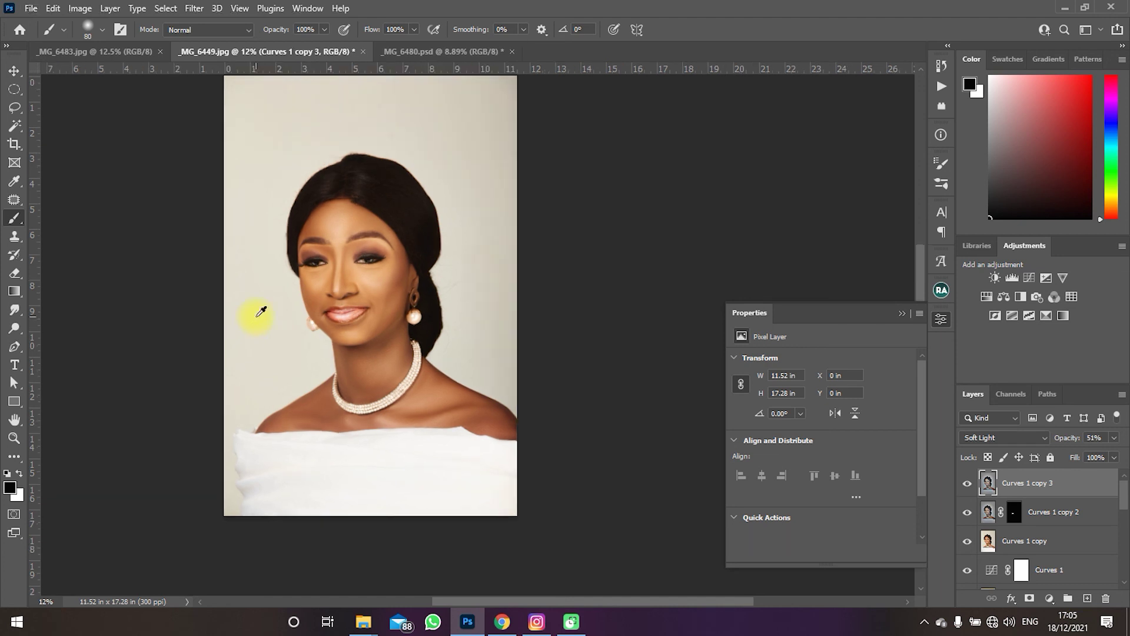
click(450, 51)
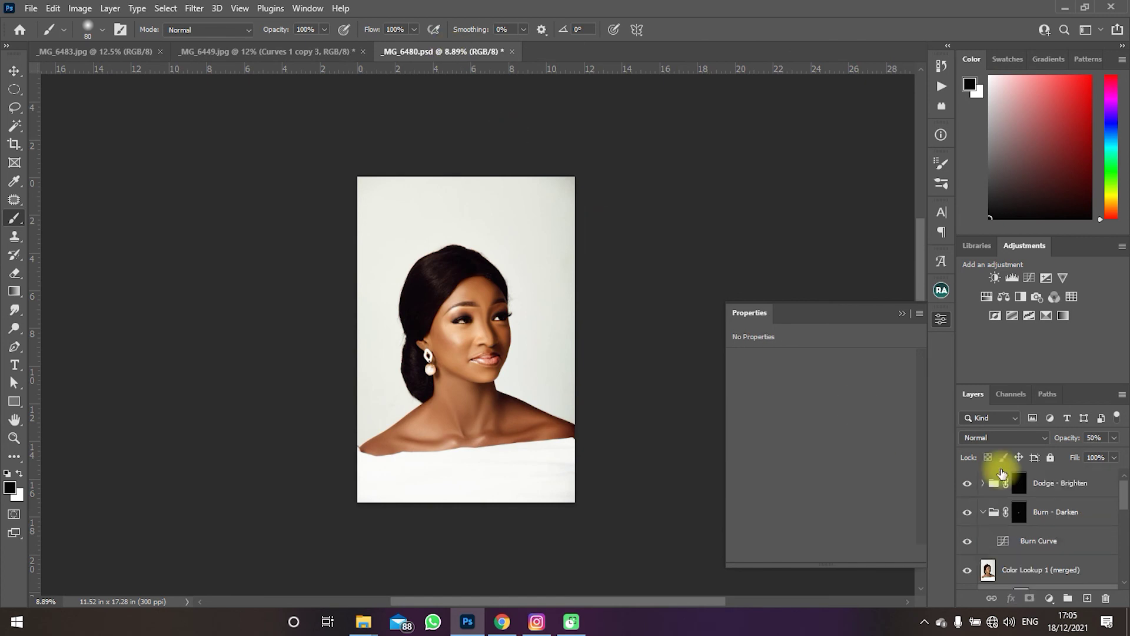
scroll(1059, 535, down, 2)
drag(1062, 539, 400, 309)
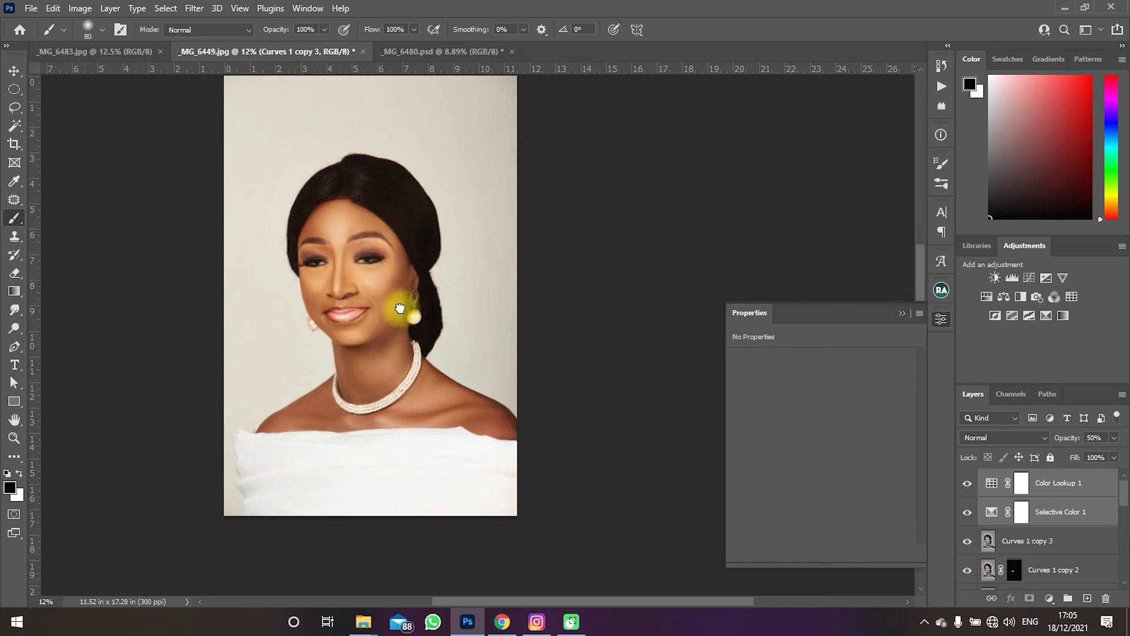
Step: Examine the face and the whole portrait with the copied color adjustments applied
scroll(397, 329, up, 3)
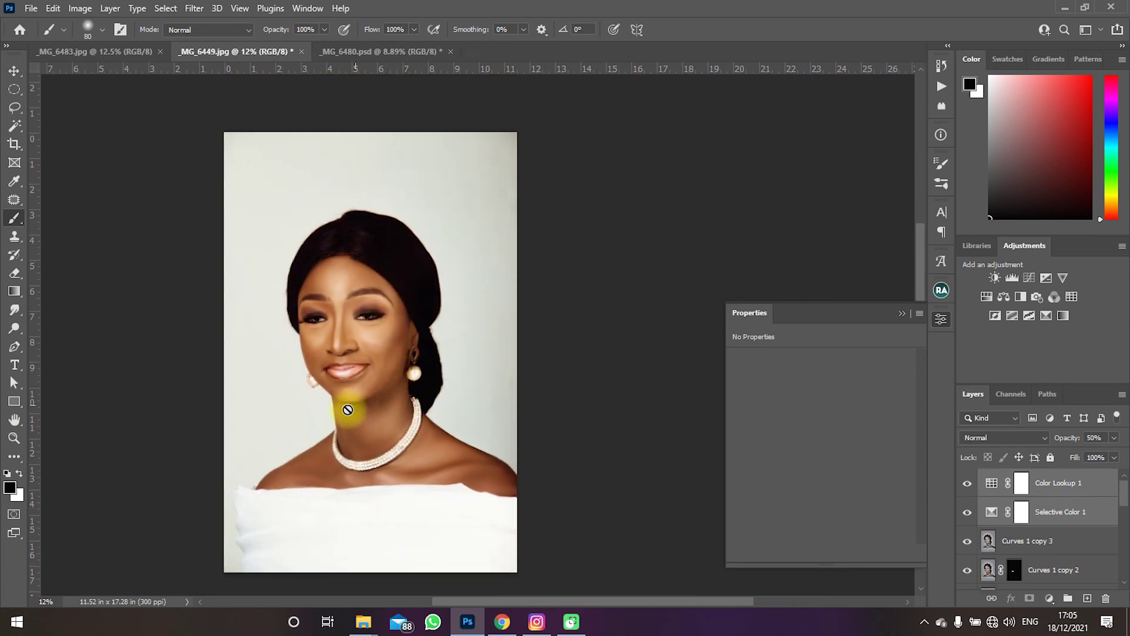
scroll(300, 411, up, 3)
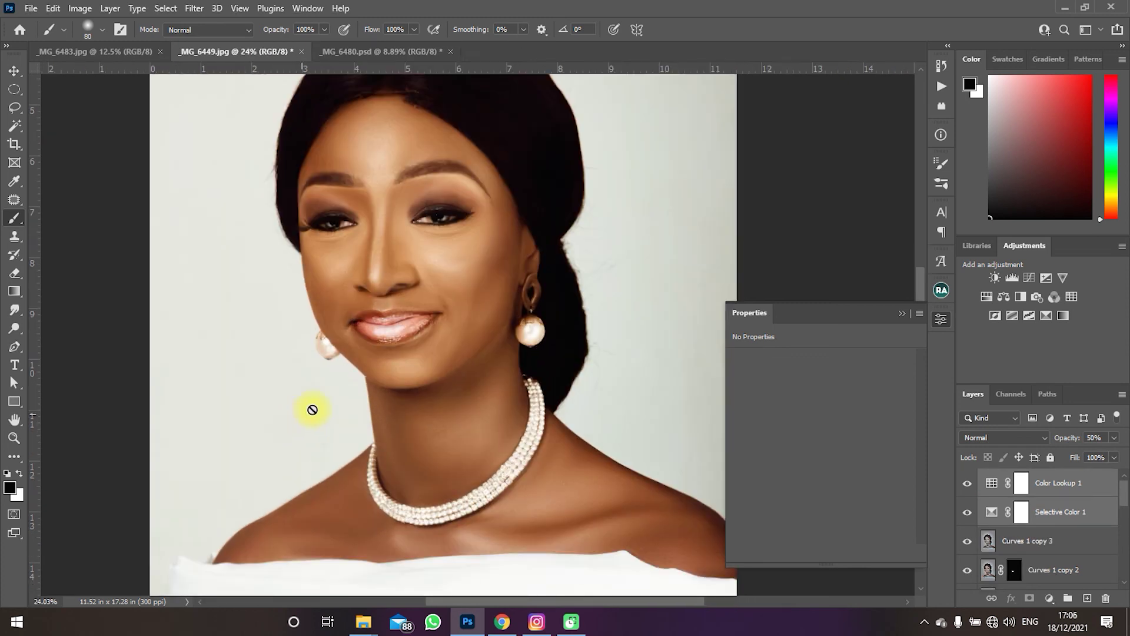
scroll(399, 390, down, 4)
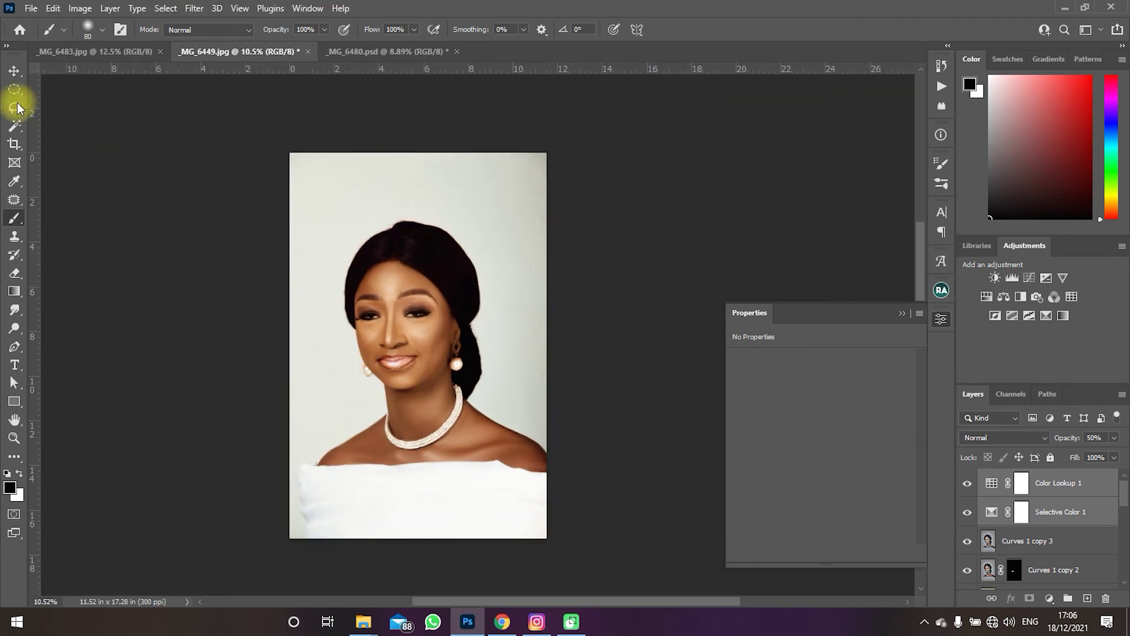
click(14, 70)
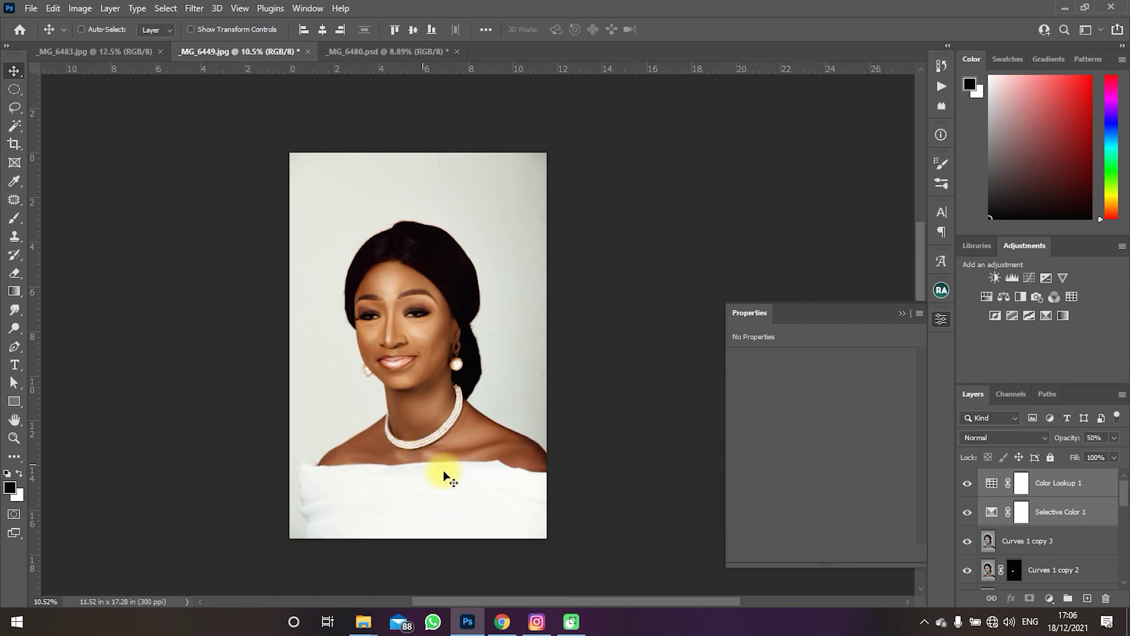
scroll(380, 300, up, 4)
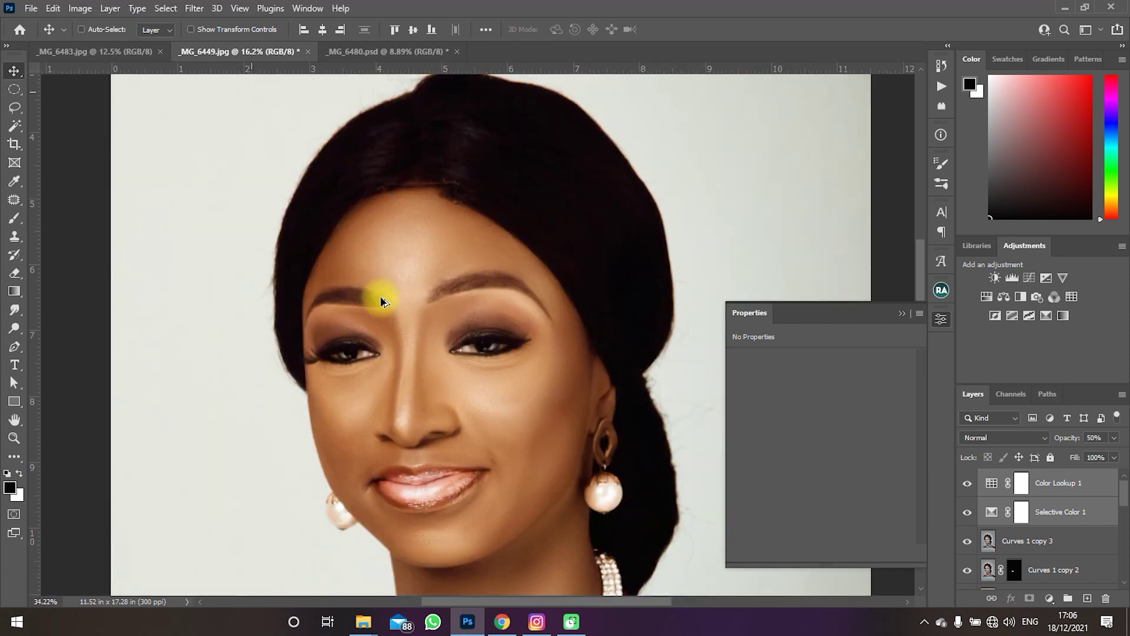
scroll(380, 300, up, 2)
scroll(449, 344, down, 1)
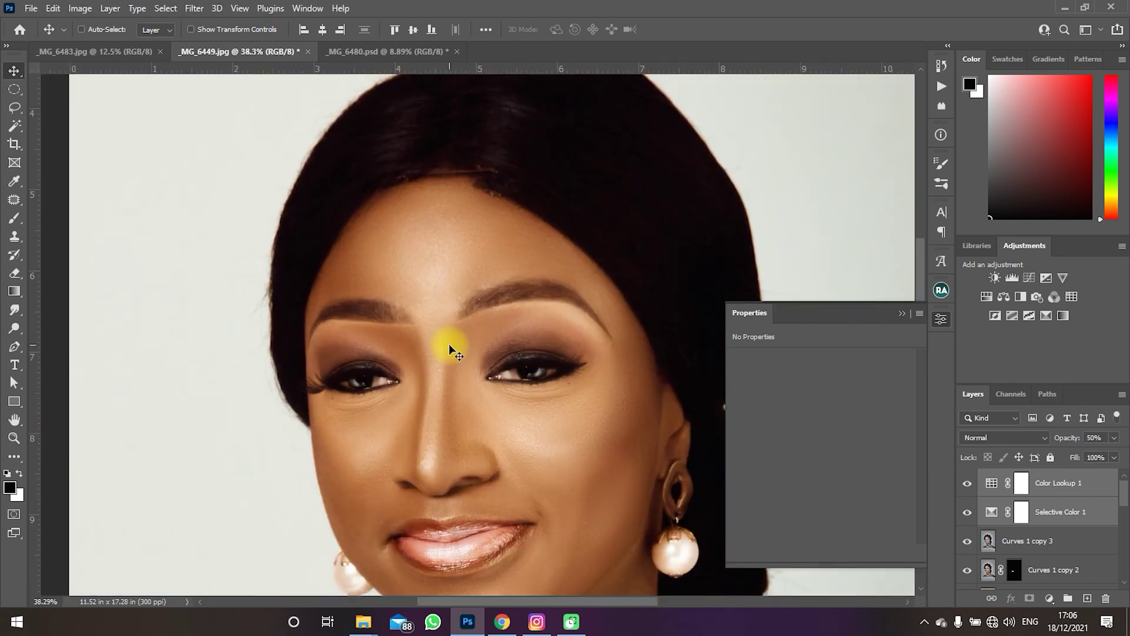
scroll(450, 349, down, 3)
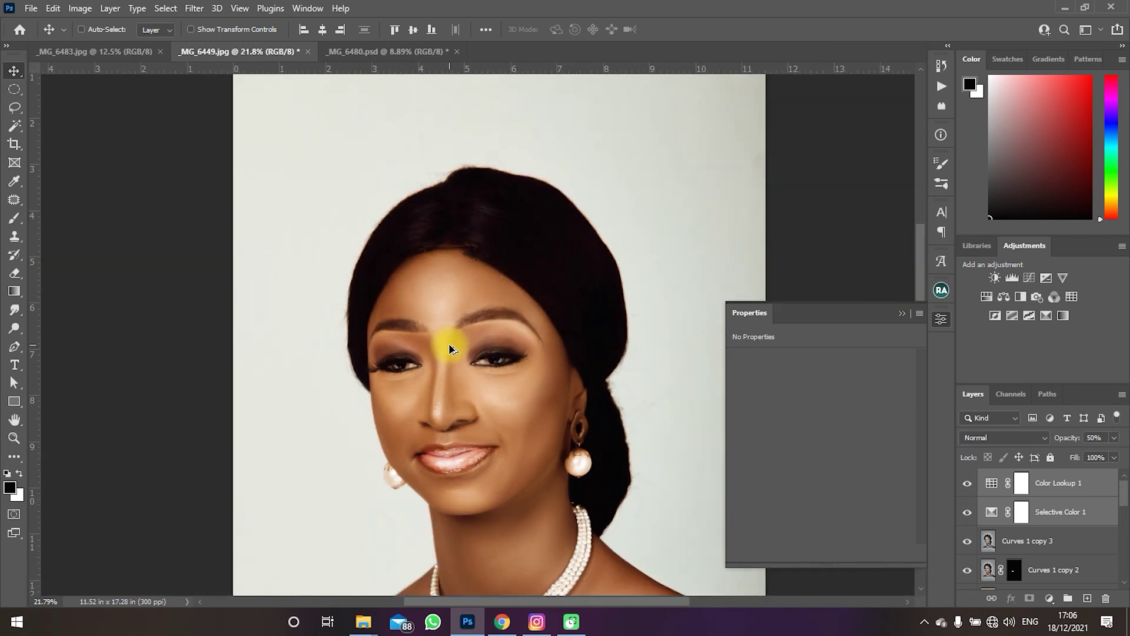
scroll(450, 349, down, 2)
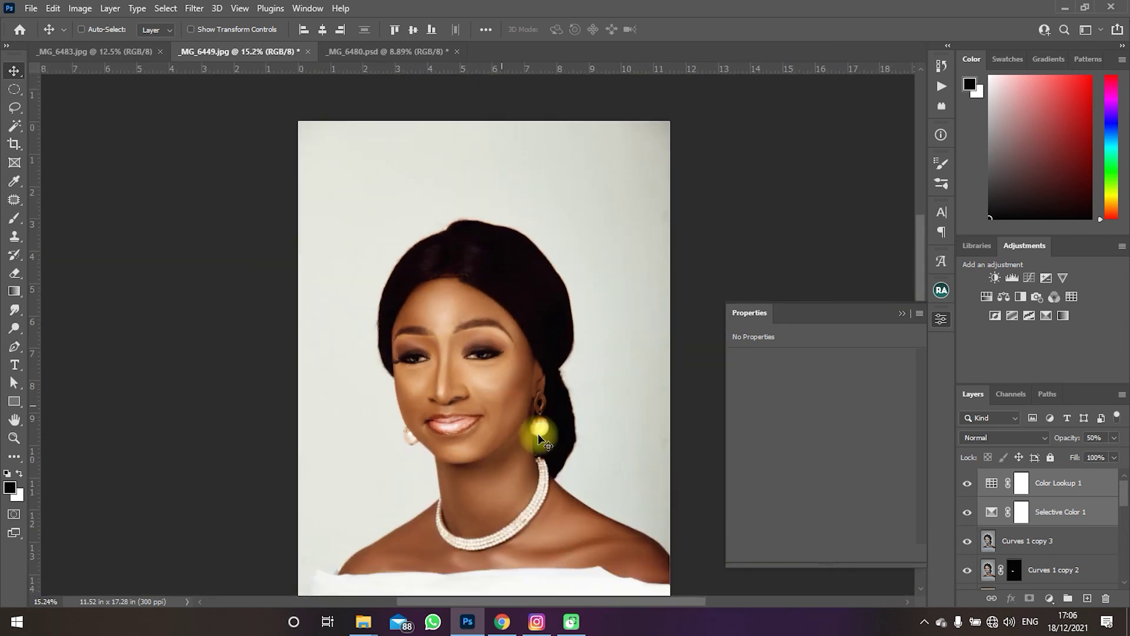
Step: Compare the portrait with and without the Selective Color 1 and Color Lookup 1 adjustments in turn
click(968, 514)
click(968, 513)
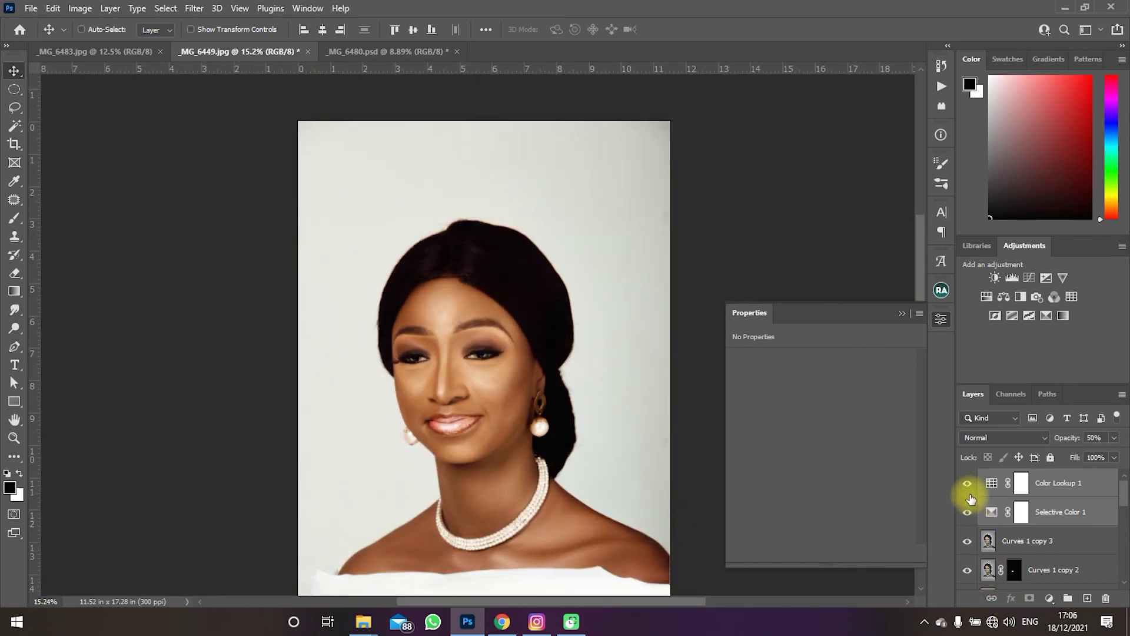
click(970, 486)
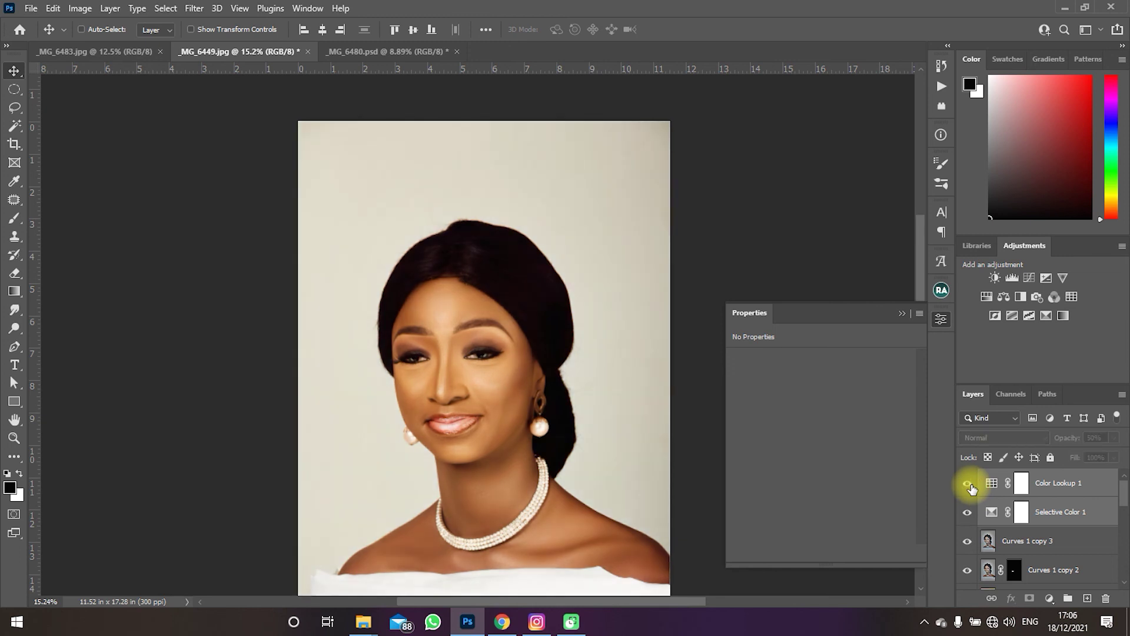
click(970, 486)
scroll(373, 383, down, 4)
click(1059, 482)
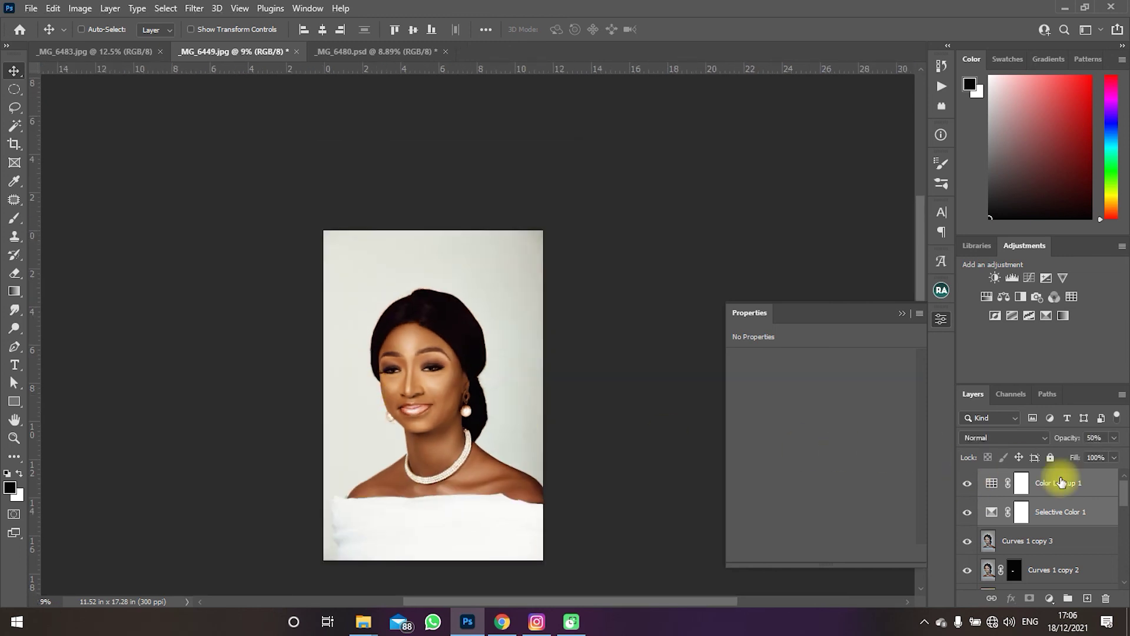